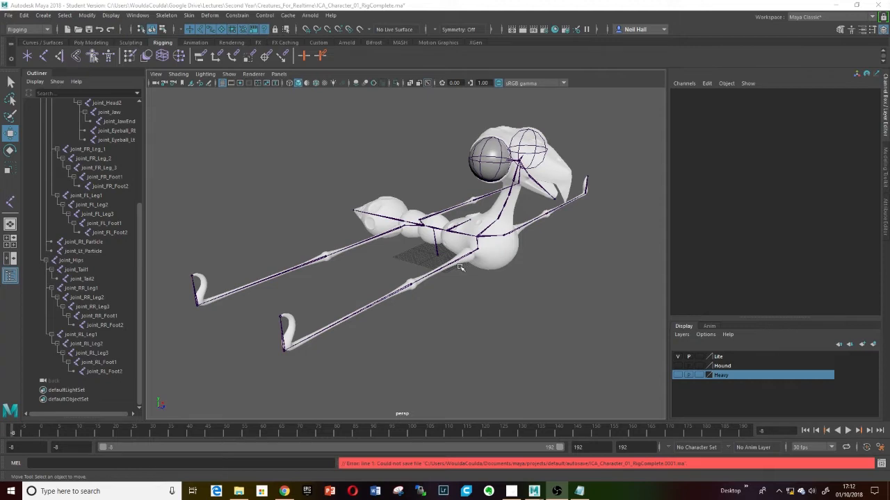
# - Examine the existing hound skeleton rig from several angles in the perspective view
pyautogui.keyDown('alt'); pyautogui.moveTo(459, 262); pyautogui.dragTo(456, 250); pyautogui.keyUp('alt')
pyautogui.scroll(3, 452, 243)
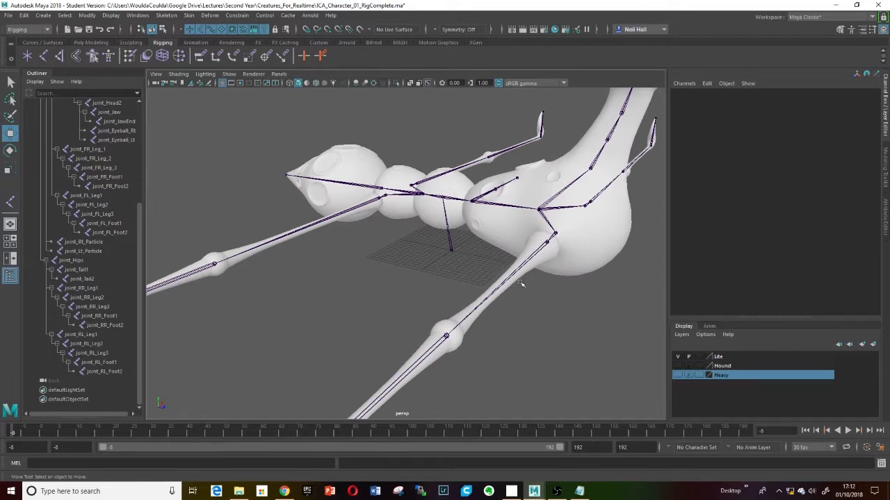
pyautogui.keyDown('alt'); pyautogui.moveTo(522, 284); pyautogui.dragTo(482, 310); pyautogui.keyUp('alt')
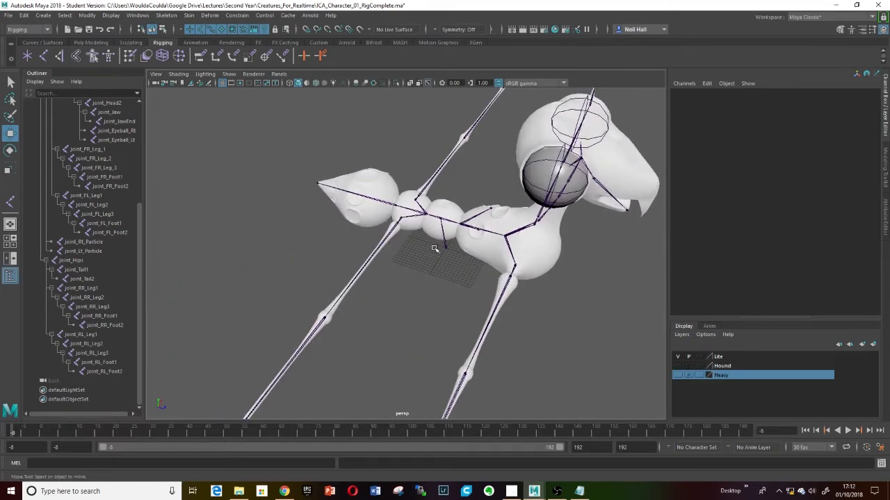
pyautogui.scroll(5, 444, 257)
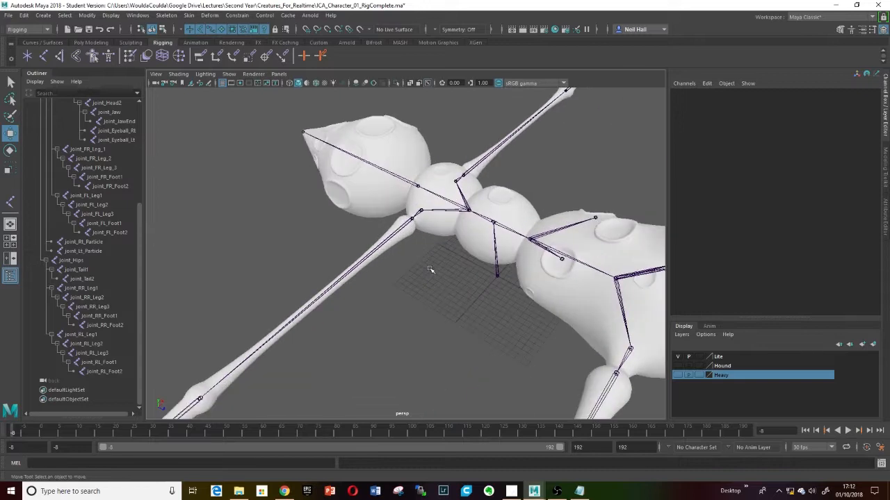
pyautogui.keyDown('alt'); pyautogui.moveTo(430, 270); pyautogui.dragTo(450, 308); pyautogui.keyUp('alt')
pyautogui.keyDown('alt'); pyautogui.moveTo(444, 261); pyautogui.dragTo(460, 302); pyautogui.keyUp('alt')
pyautogui.keyDown('alt'); pyautogui.moveTo(411, 267); pyautogui.dragTo(438, 281, button='middle'); pyautogui.keyUp('alt')
# - Switch to the top view and draw a new seven-joint chain with the Joint tool
pyautogui.press('space')
pyautogui.click(365, 267)
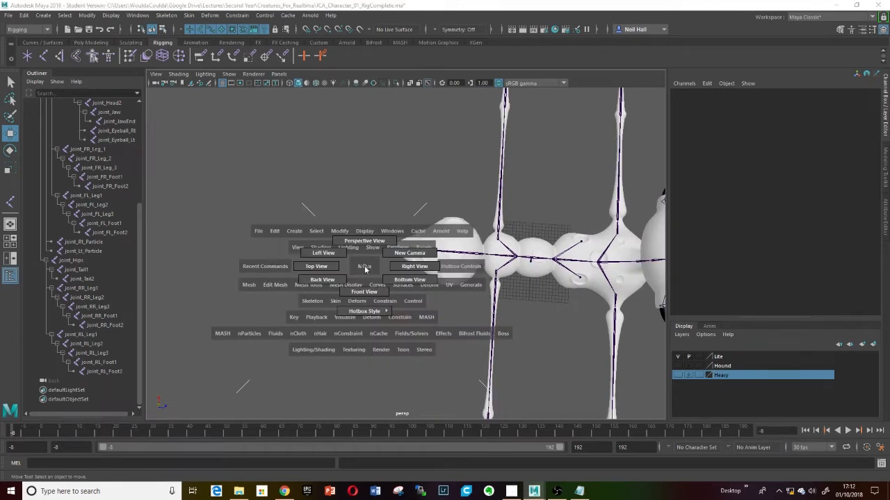
pyautogui.moveTo(364, 269); pyautogui.dragTo(316, 267)
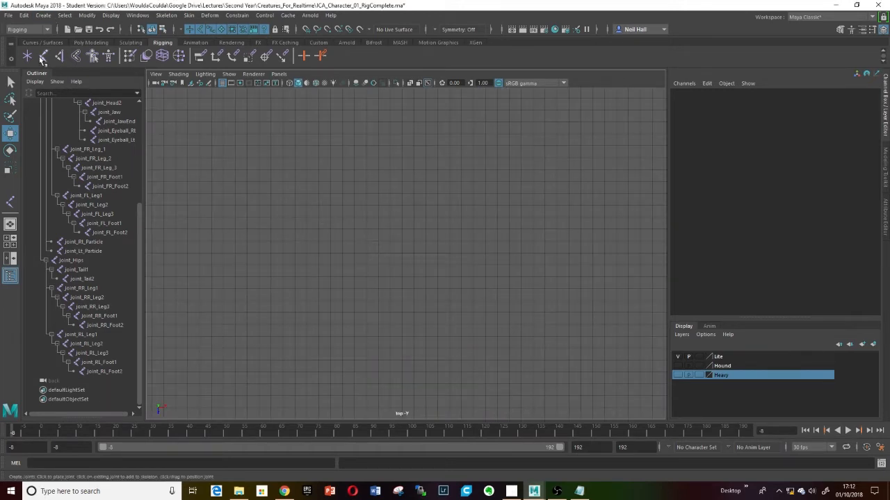
pyautogui.click(43, 55)
pyautogui.click(417, 133)
pyautogui.click(315, 160)
pyautogui.click(410, 227)
pyautogui.click(506, 244)
pyautogui.click(481, 319)
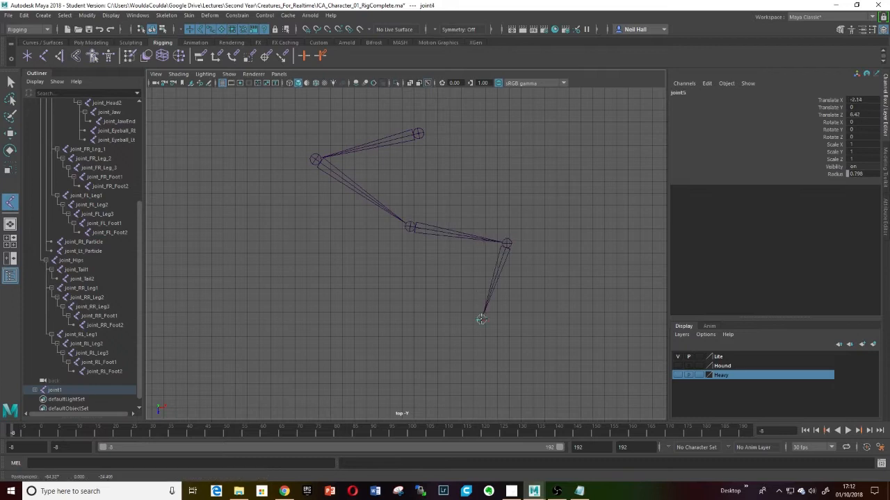
pyautogui.click(341, 335)
pyautogui.click(313, 262)
# - Move the whole new joint chain slightly by its root joint
pyautogui.press('w')
pyautogui.keyDown('alt'); pyautogui.moveTo(398, 276); pyautogui.dragTo(412, 297, button='middle'); pyautogui.keyUp('alt')
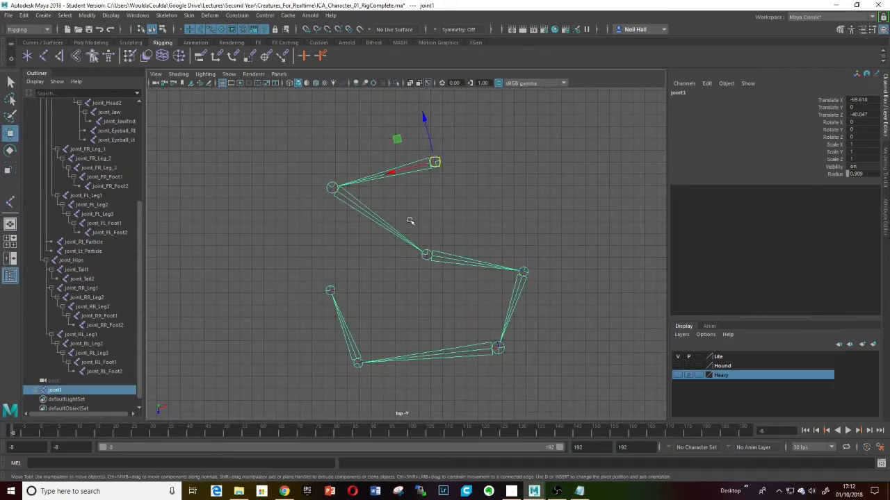
pyautogui.scroll(3, 430, 175)
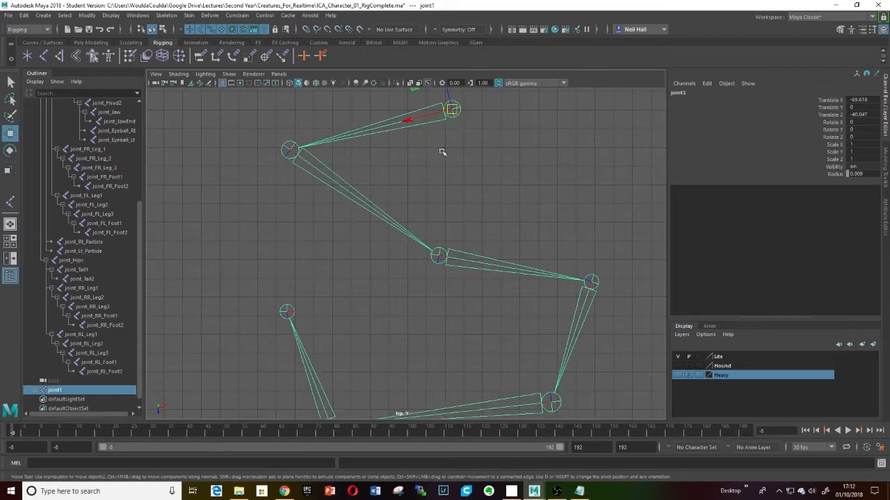
pyautogui.moveTo(437, 138); pyautogui.dragTo(432, 237, button='middle')
# - Inspect the new joint chain's joints up close in the top view
pyautogui.scroll(5, 432, 237)
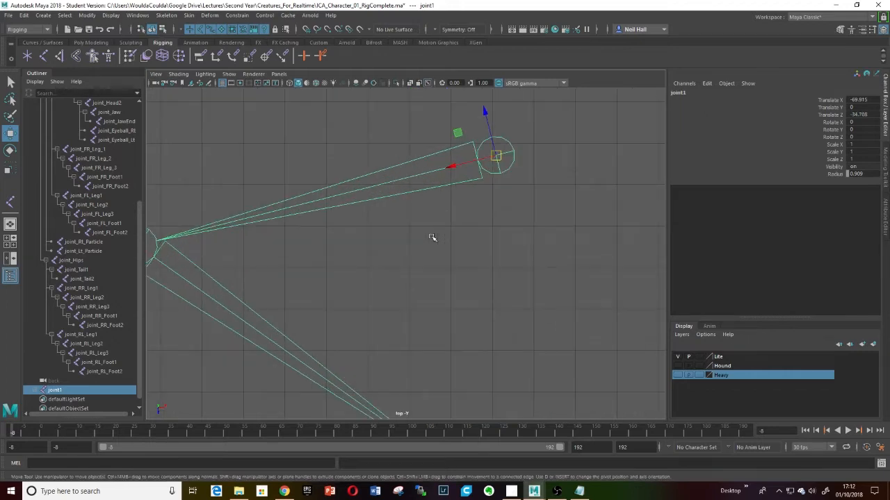
pyautogui.click(481, 224)
pyautogui.click(496, 155)
pyautogui.keyDown('alt'); pyautogui.moveTo(379, 254); pyautogui.dragTo(529, 200, button='middle'); pyautogui.keyUp('alt')
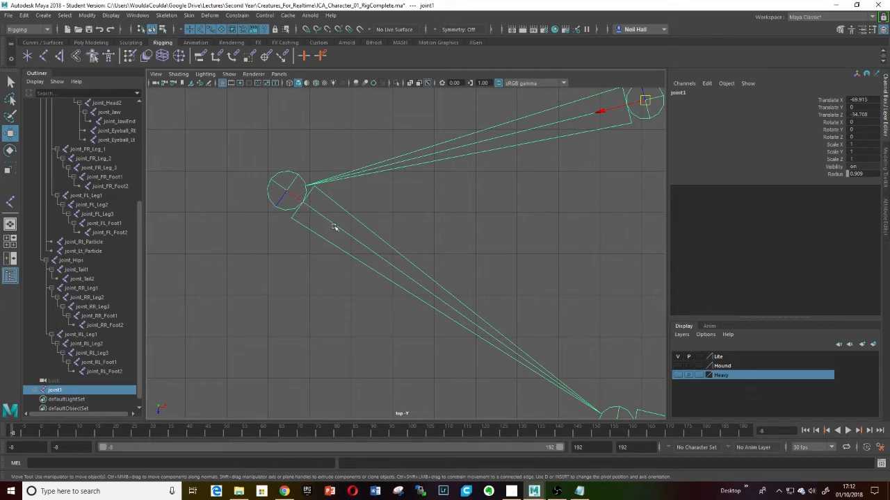
pyautogui.scroll(-4, 400, 248)
pyautogui.keyDown('alt'); pyautogui.moveTo(506, 334); pyautogui.dragTo(357, 215, button='middle'); pyautogui.keyUp('alt')
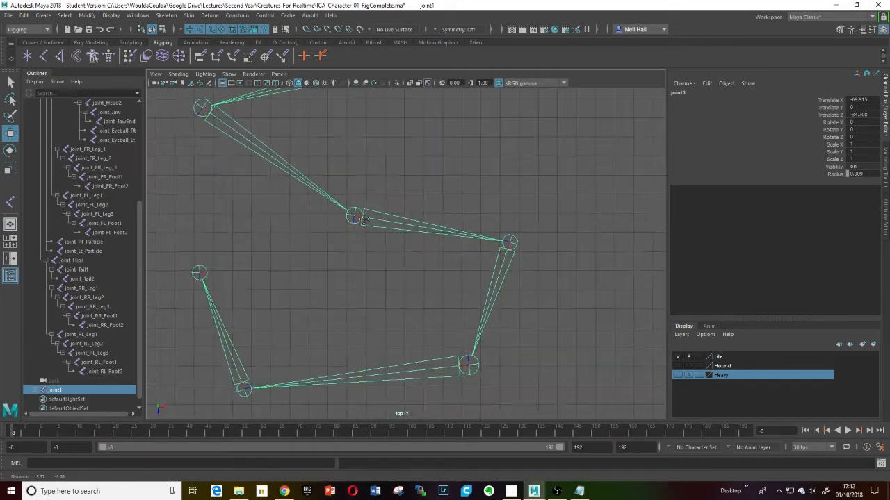
pyautogui.scroll(2, 377, 234)
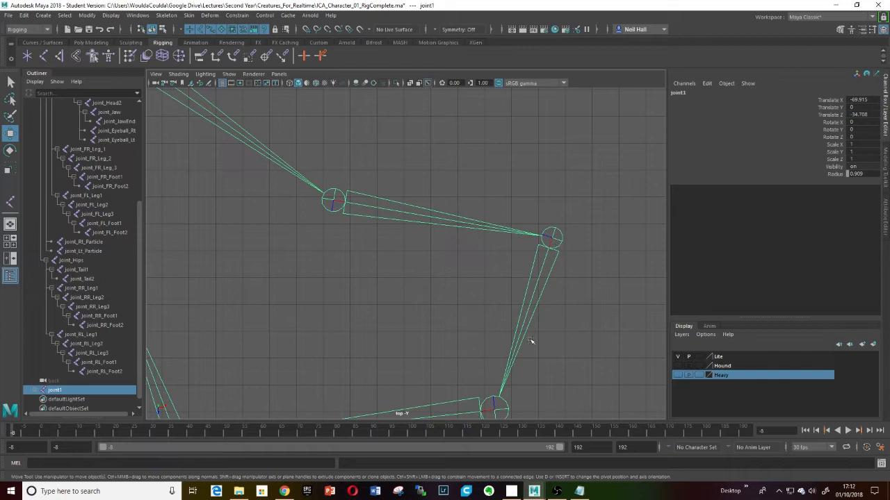
pyautogui.keyDown('alt'); pyautogui.moveTo(454, 337); pyautogui.dragTo(537, 204, button='middle'); pyautogui.keyUp('alt')
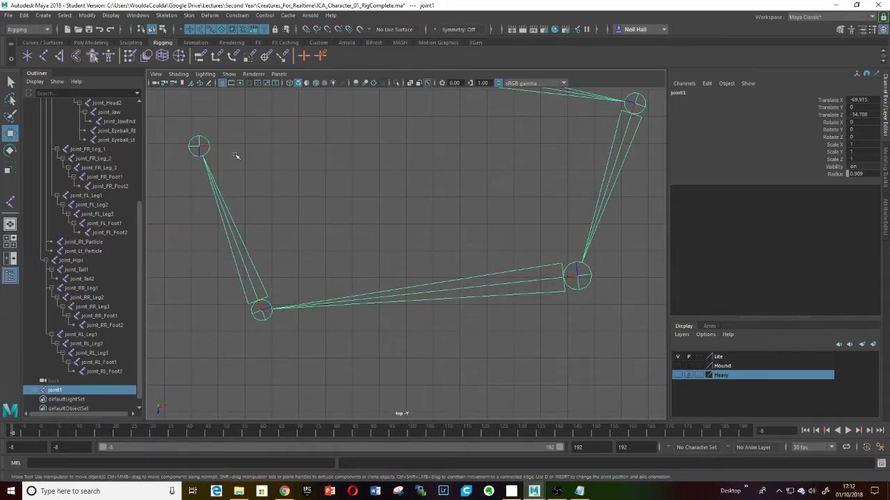
pyautogui.scroll(-2, 385, 188)
pyautogui.keyDown('alt'); pyautogui.moveTo(369, 158); pyautogui.dragTo(390, 255, button='middle'); pyautogui.keyUp('alt')
pyautogui.scroll(-1, 401, 233)
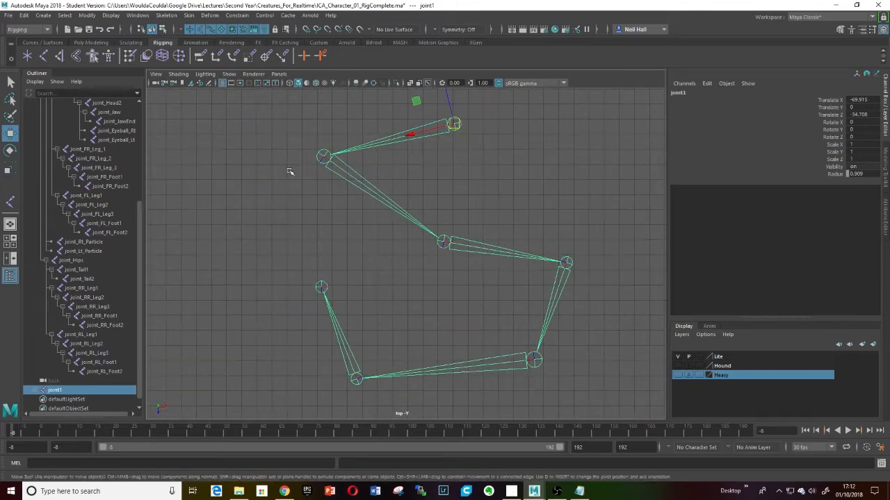
# - Reposition the second joint on its own without moving its child joints
pyautogui.click(323, 157)
pyautogui.press('d')
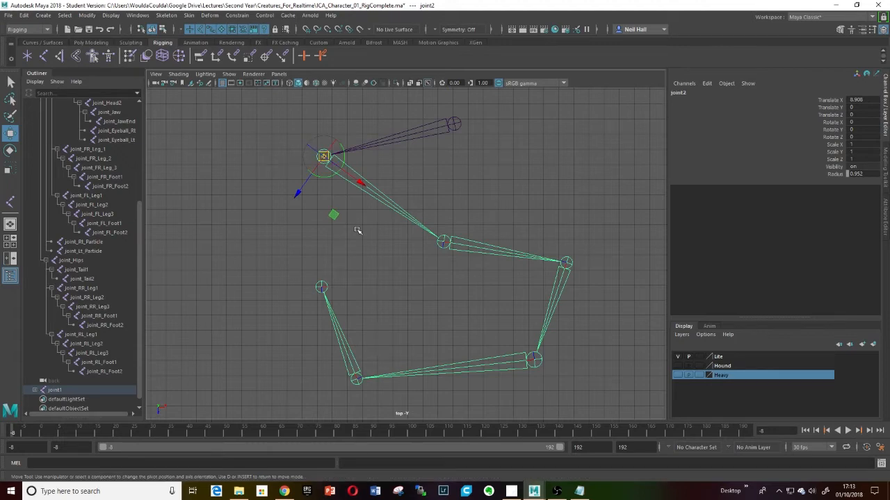
pyautogui.scroll(1, 348, 205)
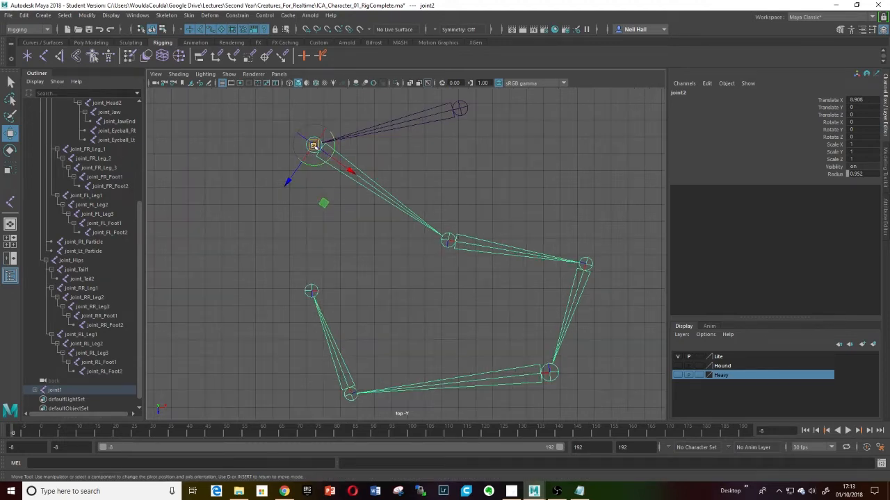
pyautogui.moveTo(323, 203); pyautogui.dragTo(380, 223)
# - Reposition the third and fourth joints individually without moving their child joints
pyautogui.click(448, 240)
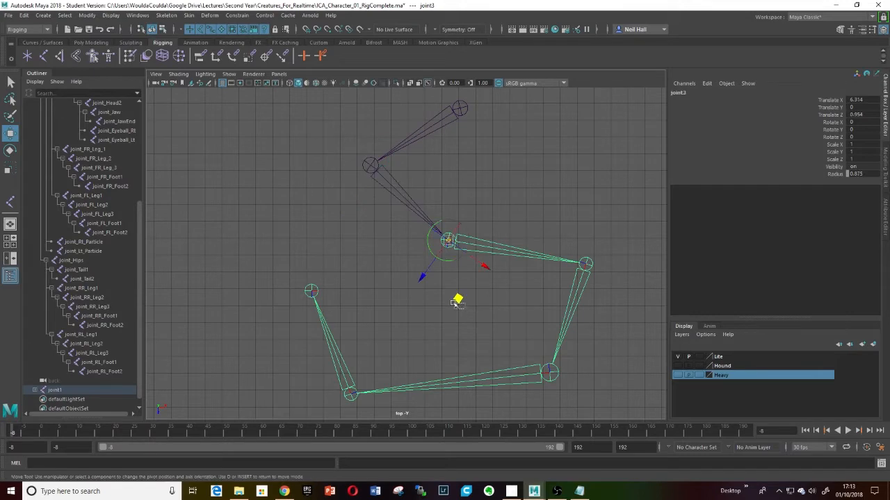
pyautogui.moveTo(438, 298); pyautogui.dragTo(445, 303)
pyautogui.click(449, 240)
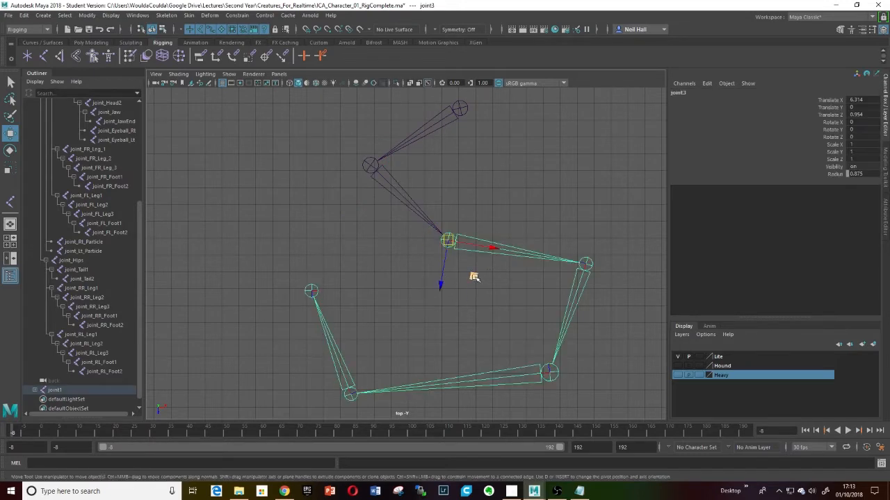
pyautogui.moveTo(474, 276); pyautogui.dragTo(428, 285)
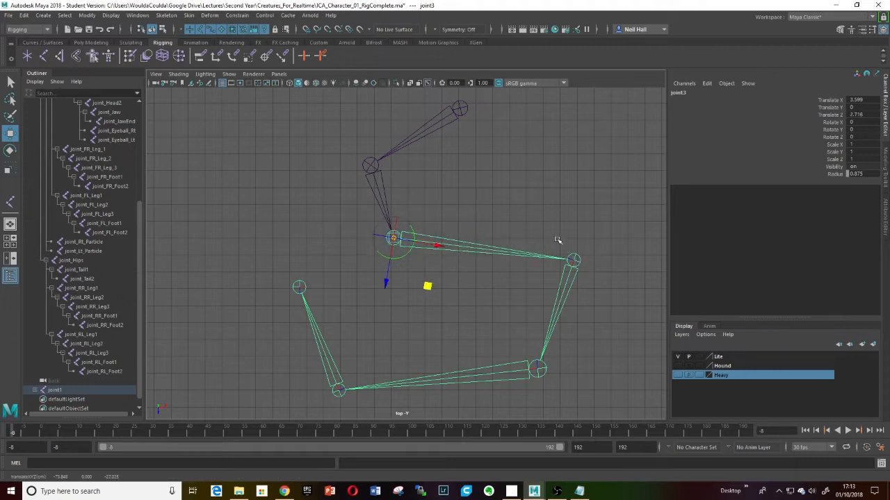
pyautogui.click(574, 261)
pyautogui.moveTo(606, 307); pyautogui.dragTo(561, 261)
# - Lower the fifth joint vertically, adjusting it in the perspective view
pyautogui.click(537, 364)
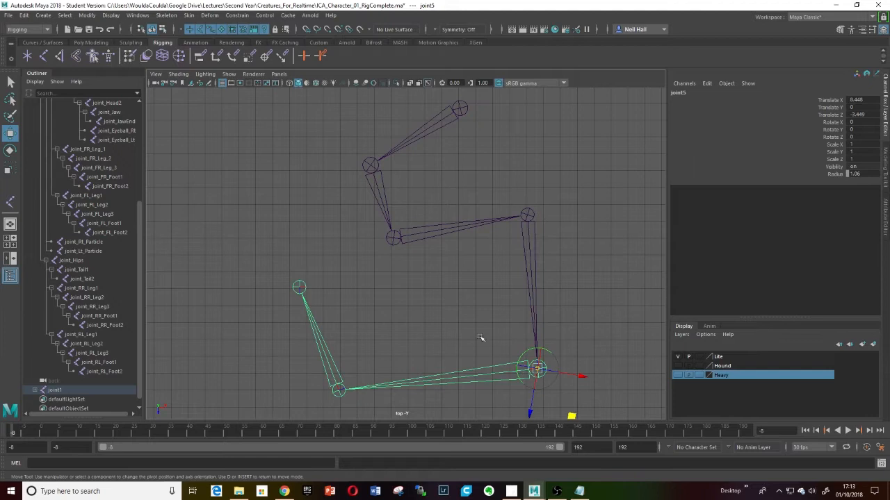
pyautogui.keyDown('alt'); pyautogui.moveTo(474, 330); pyautogui.dragTo(475, 299, button='middle'); pyautogui.keyUp('alt')
pyautogui.press('space')
pyautogui.moveTo(474, 326)
pyautogui.mouseDown()
pyautogui.moveTo(478, 304)
pyautogui.moveTo(490, 299)
pyautogui.moveTo(480, 264)
pyautogui.moveTo(464, 334)
pyautogui.mouseUp()
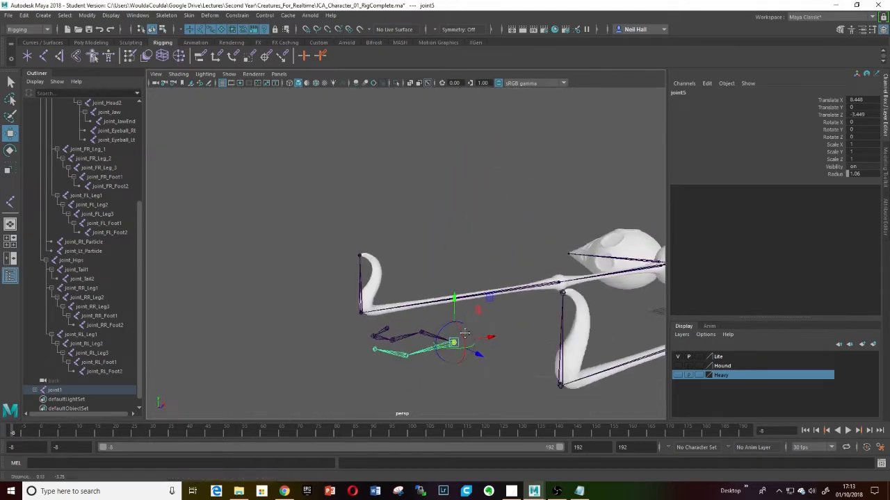
pyautogui.scroll(8, 447, 317)
pyautogui.keyDown('alt'); pyautogui.moveTo(464, 335); pyautogui.dragTo(414, 337, button='middle'); pyautogui.keyUp('alt')
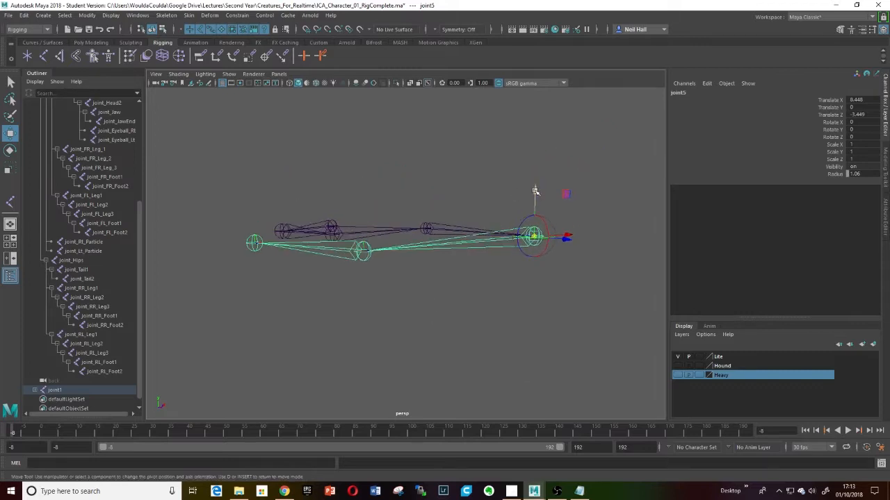
pyautogui.moveTo(535, 191); pyautogui.dragTo(532, 267)
# - Reposition the sixth and seventh joints in 3D space without moving their children
pyautogui.click(361, 249)
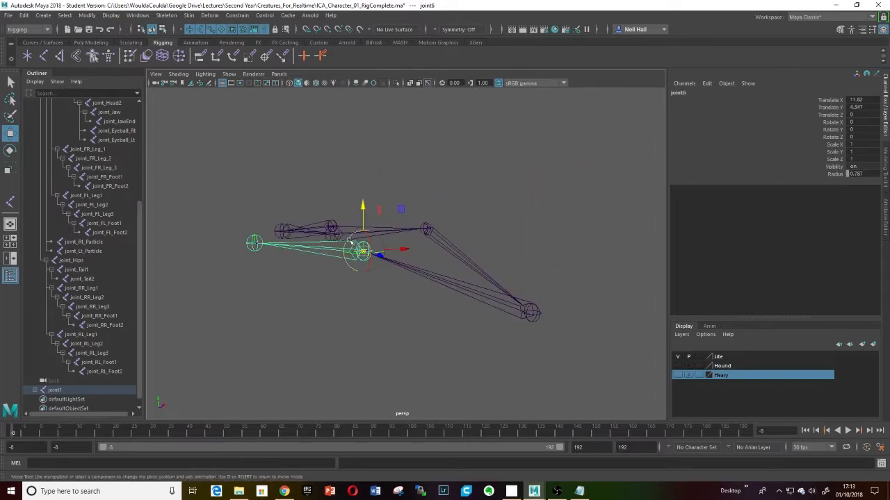
pyautogui.moveTo(349, 240); pyautogui.dragTo(438, 207)
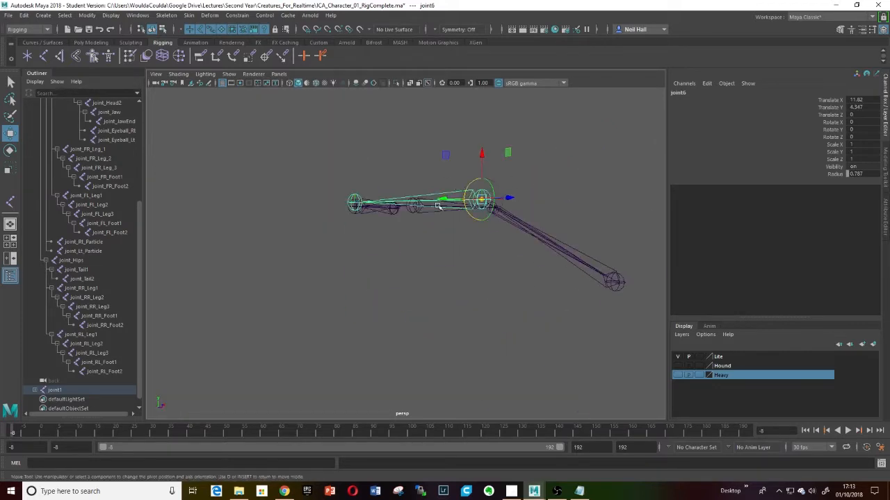
pyautogui.moveTo(446, 155); pyautogui.dragTo(411, 215)
pyautogui.click(359, 209)
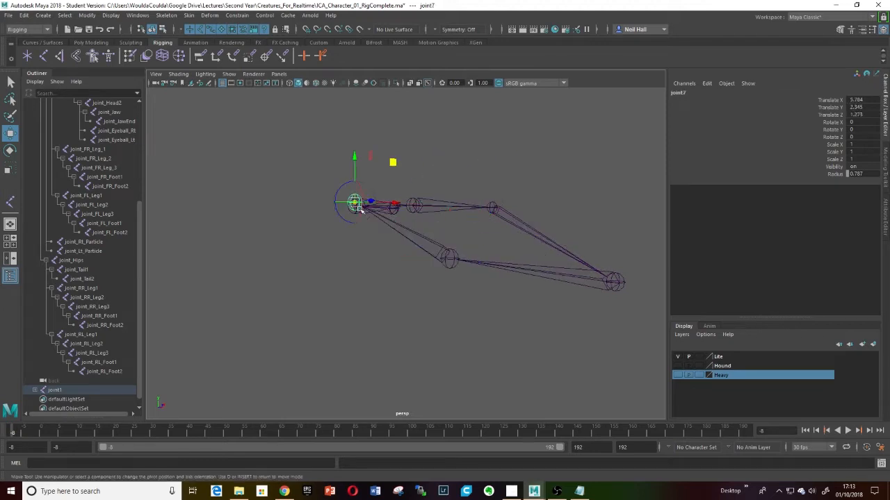
pyautogui.moveTo(355, 203); pyautogui.dragTo(483, 164)
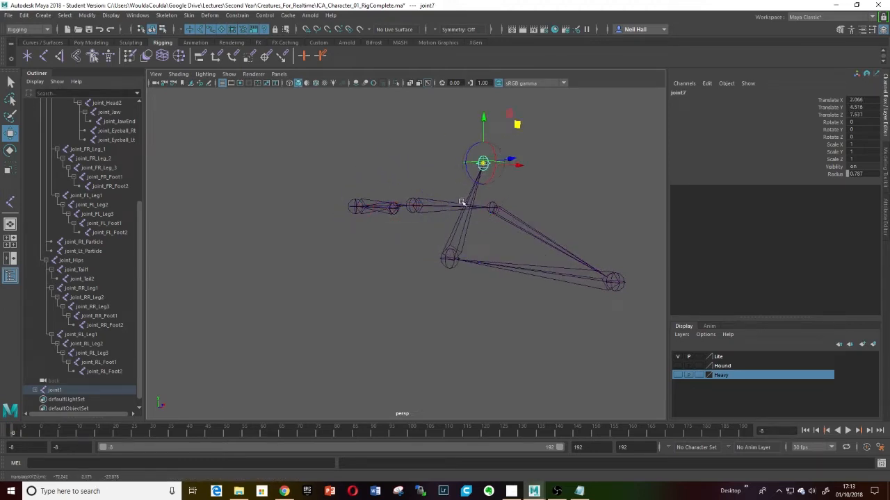
pyautogui.keyDown('alt'); pyautogui.moveTo(461, 202); pyautogui.dragTo(451, 253); pyautogui.keyUp('alt')
# - Reposition the second joint again in 3D space and frame it in the top view
pyautogui.click(509, 291)
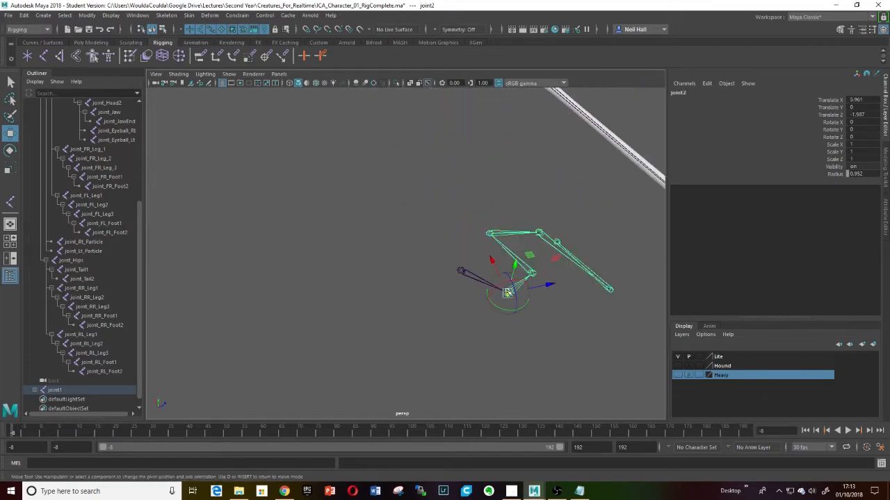
pyautogui.moveTo(515, 274); pyautogui.dragTo(387, 302)
pyautogui.press('space')
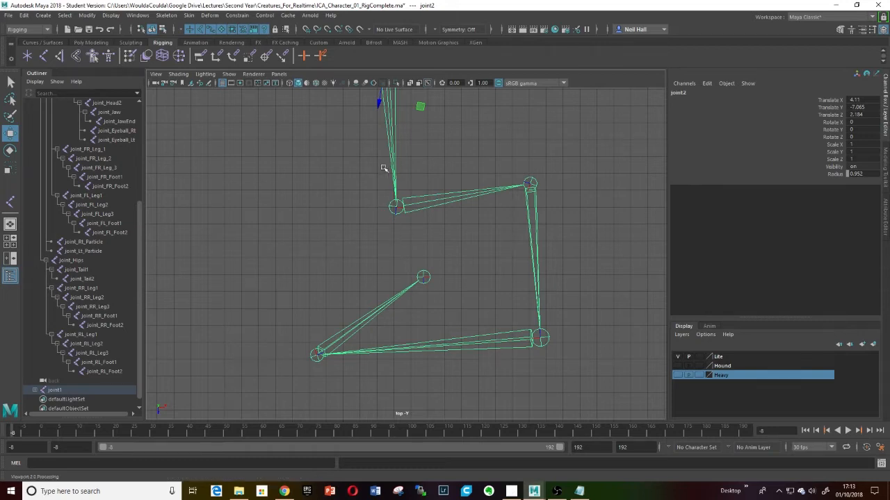
pyautogui.press('f')
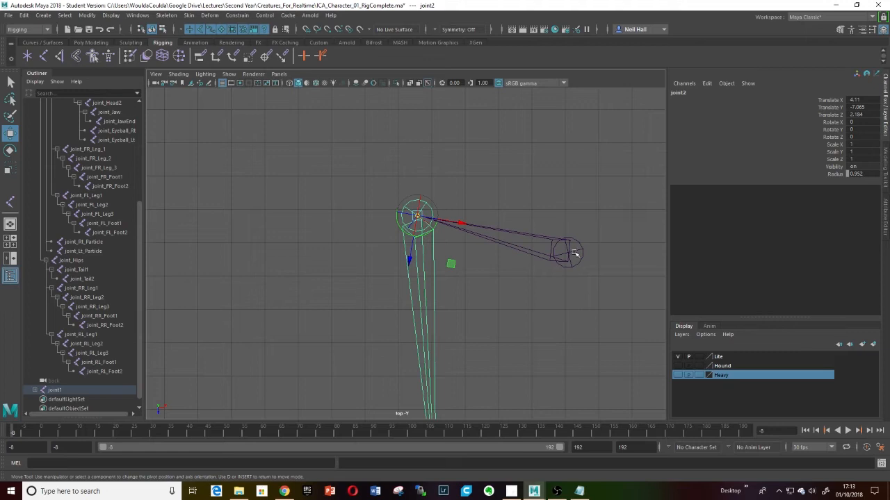
# - Inspect the repositioned root and second joints of the chain in the top view
pyautogui.click(568, 255)
pyautogui.keyDown('alt'); pyautogui.moveTo(467, 274); pyautogui.dragTo(471, 260, button='middle'); pyautogui.keyUp('alt')
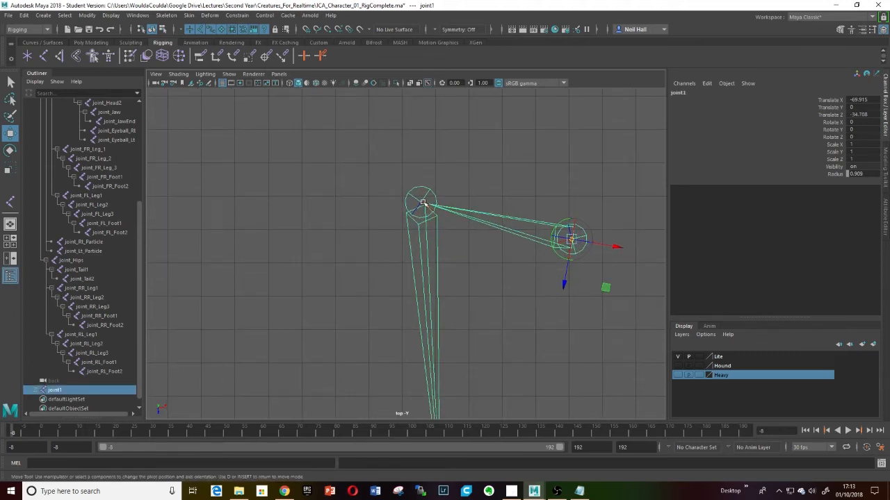
pyautogui.click(418, 200)
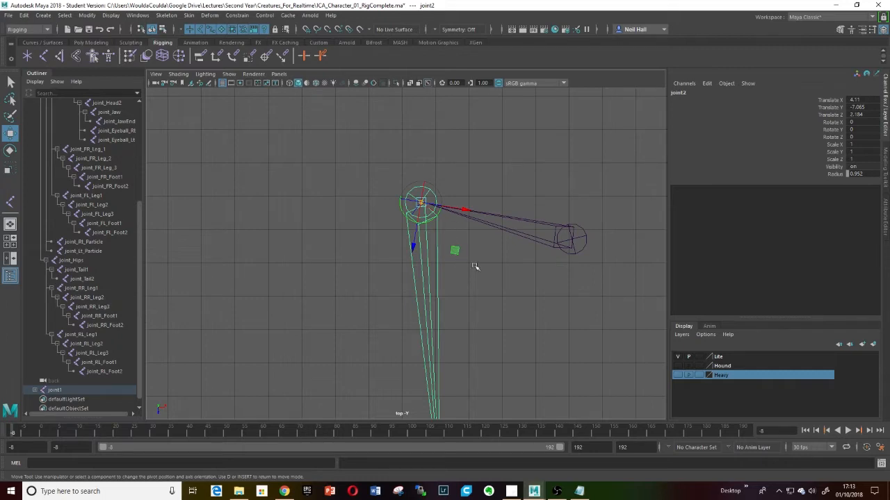
pyautogui.keyDown('alt'); pyautogui.moveTo(502, 374); pyautogui.dragTo(484, 164, button='middle'); pyautogui.keyUp('alt')
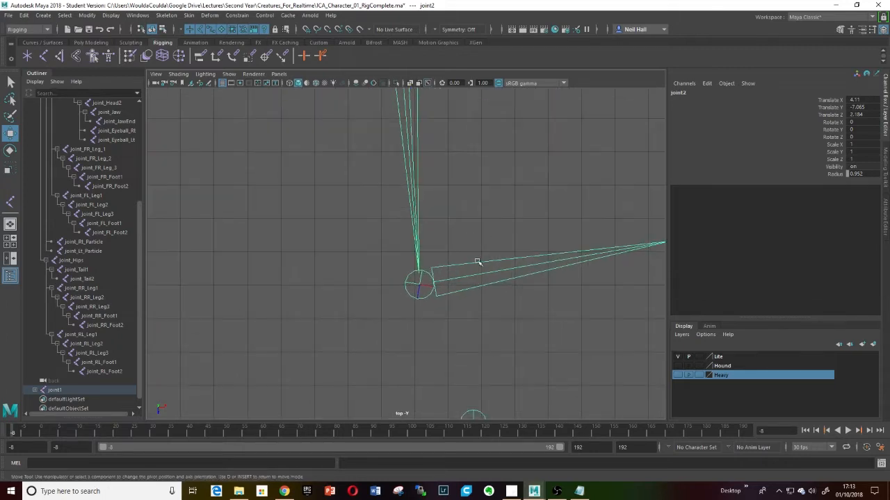
pyautogui.keyDown('alt'); pyautogui.moveTo(471, 288); pyautogui.dragTo(421, 271, button='middle'); pyautogui.keyUp('alt')
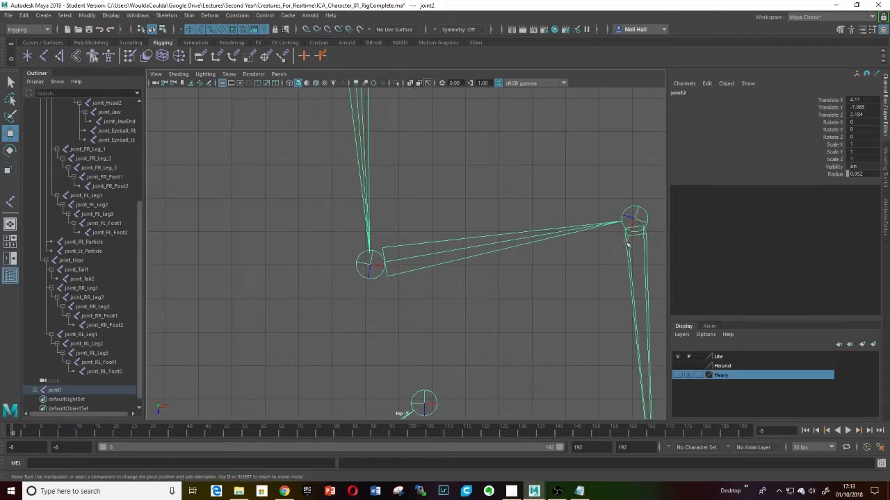
pyautogui.keyDown('alt'); pyautogui.moveTo(562, 340); pyautogui.dragTo(560, 204, button='middle'); pyautogui.keyUp('alt')
pyautogui.keyDown('alt'); pyautogui.moveTo(503, 355); pyautogui.dragTo(502, 259, button='middle'); pyautogui.keyUp('alt')
pyautogui.keyDown('alt'); pyautogui.moveTo(530, 288); pyautogui.dragTo(467, 274, button='middle'); pyautogui.keyUp('alt')
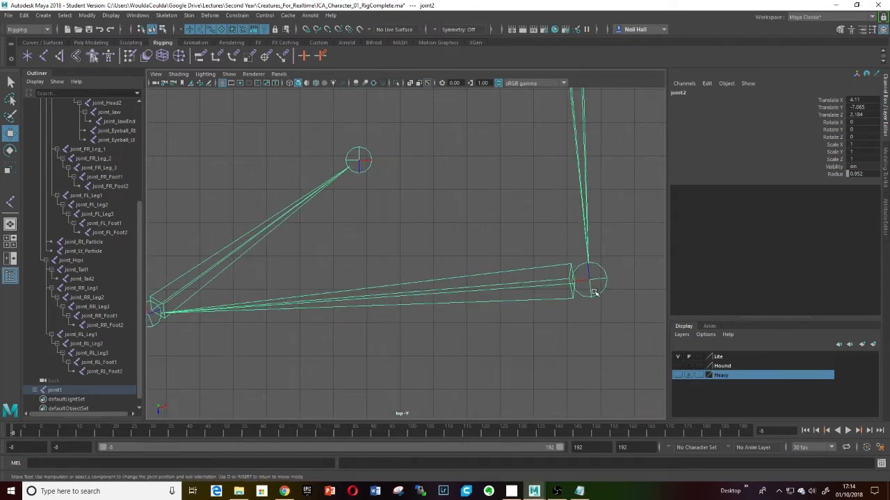
pyautogui.keyDown('alt'); pyautogui.moveTo(366, 311); pyautogui.dragTo(494, 289, button='middle'); pyautogui.keyUp('alt')
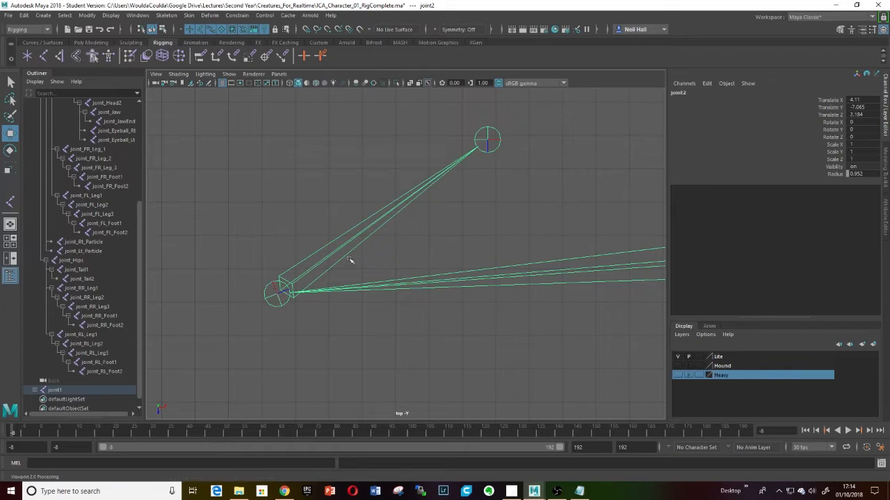
# - Select the new chain's root joint and launch the cometJointOrient tool from the command line
pyautogui.scroll(-5, 389, 261)
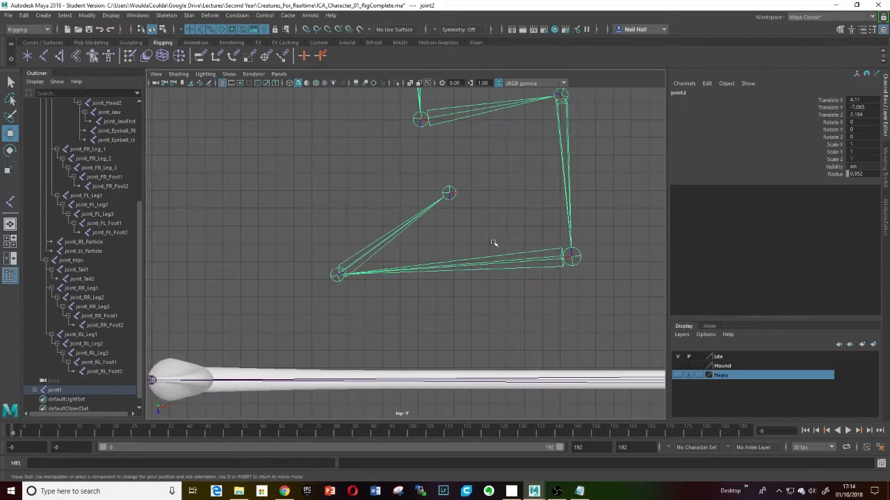
pyautogui.keyDown('alt'); pyautogui.moveTo(499, 227); pyautogui.dragTo(430, 292, button='middle'); pyautogui.keyUp('alt')
pyautogui.scroll(-3, 478, 280)
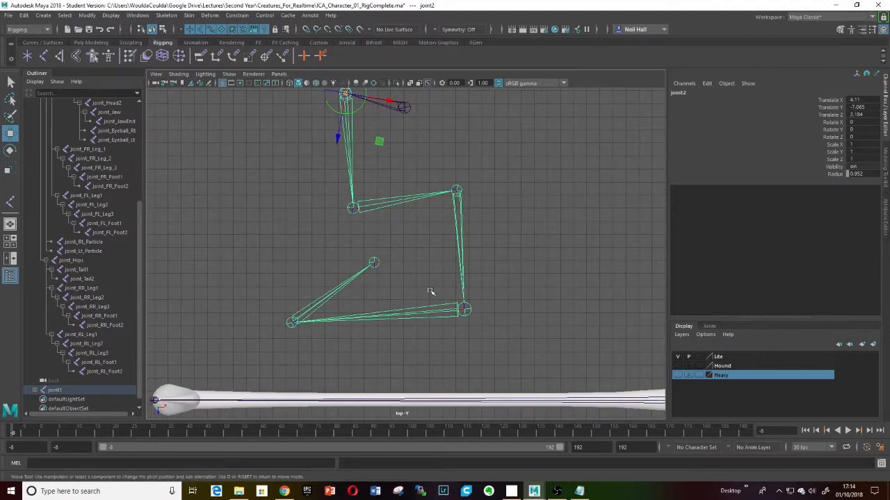
pyautogui.scroll(-2, 434, 285)
pyautogui.scroll(4, 441, 266)
pyautogui.keyDown('alt'); pyautogui.moveTo(445, 230); pyautogui.dragTo(480, 303, button='middle'); pyautogui.keyUp('alt')
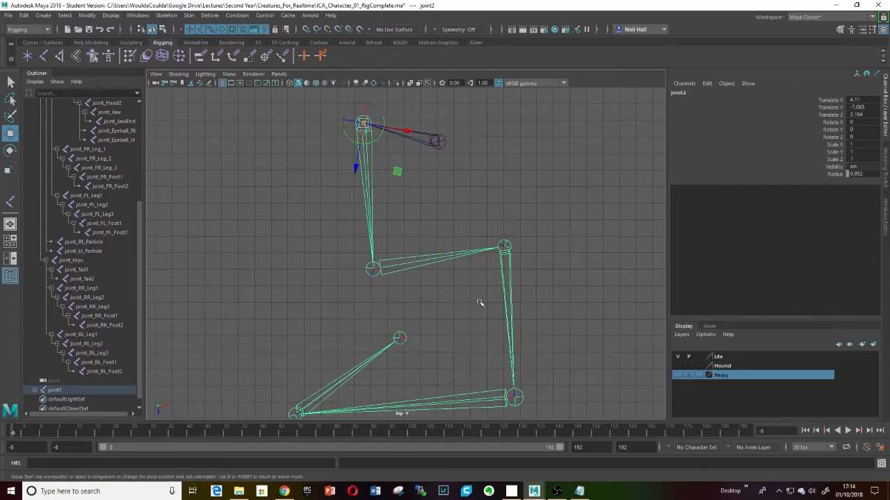
pyautogui.click(442, 143)
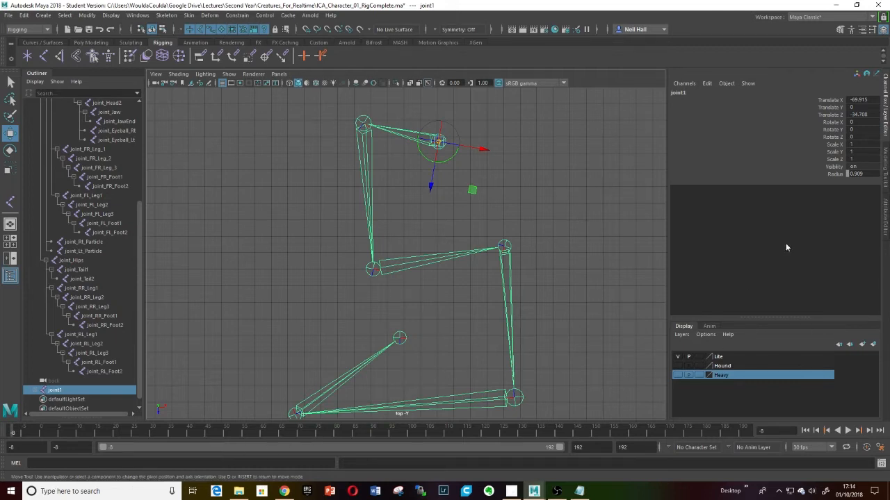
pyautogui.click(880, 463)
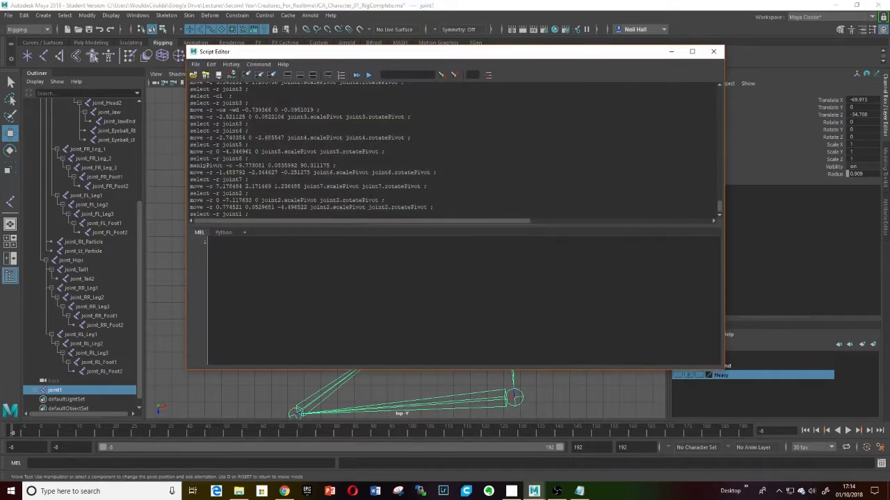
pyautogui.click(713, 52)
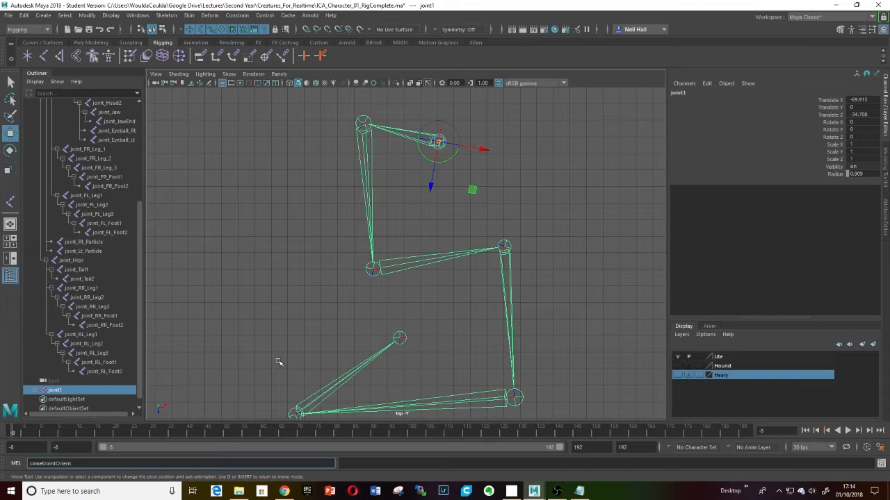
pyautogui.press('Return')
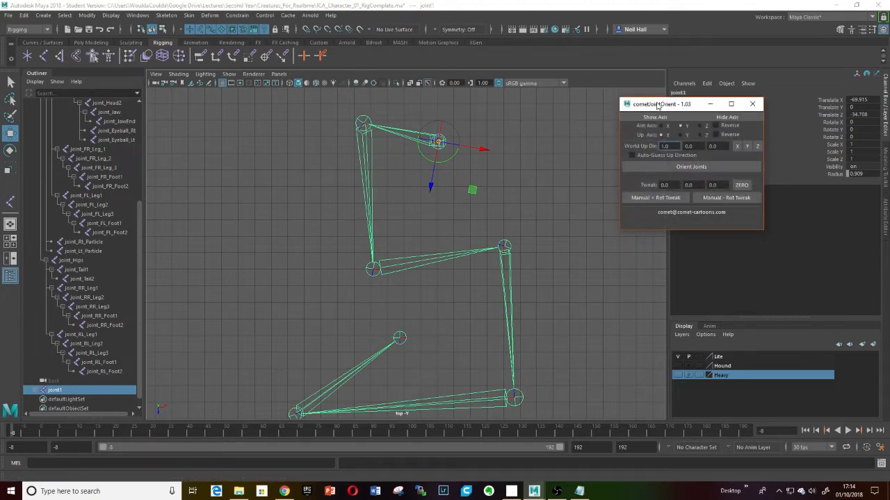
pyautogui.moveTo(657, 105)
pyautogui.mouseDown()
pyautogui.moveTo(642, 101)
pyautogui.moveTo(637, 112)
pyautogui.moveTo(658, 104)
pyautogui.mouseUp()
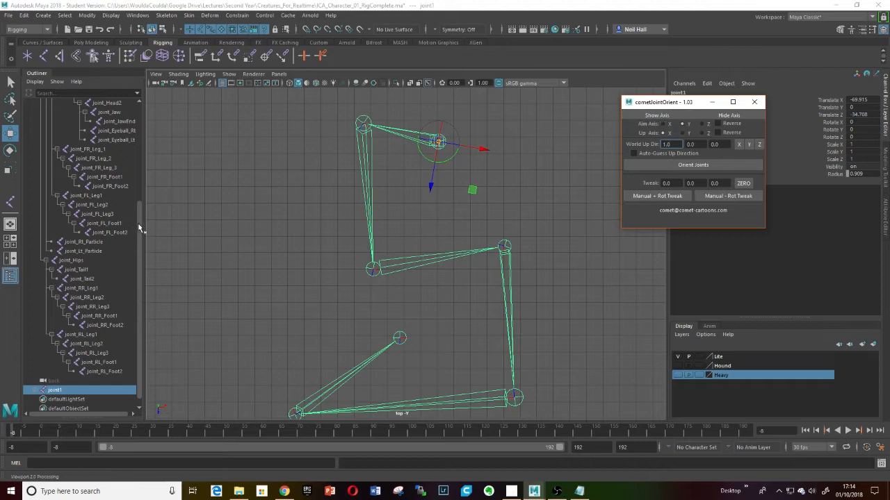
# - Select the whole new chain from joint1 to joint7 and show the joints' local axes
pyautogui.moveTo(140, 228); pyautogui.dragTo(140, 239)
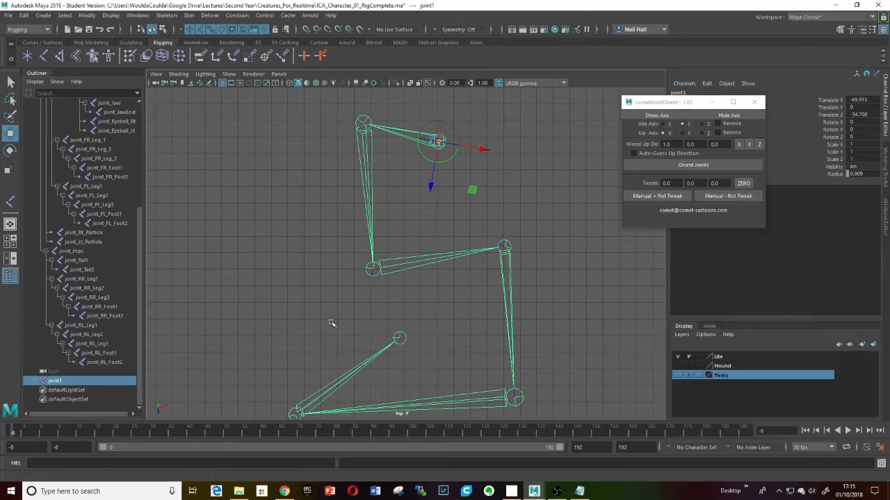
pyautogui.click(35, 382)
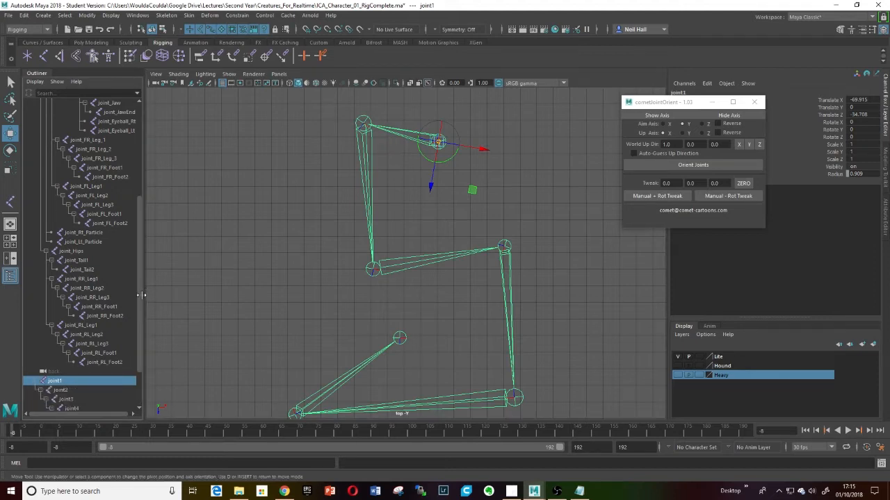
pyautogui.scroll(-3, 138, 361)
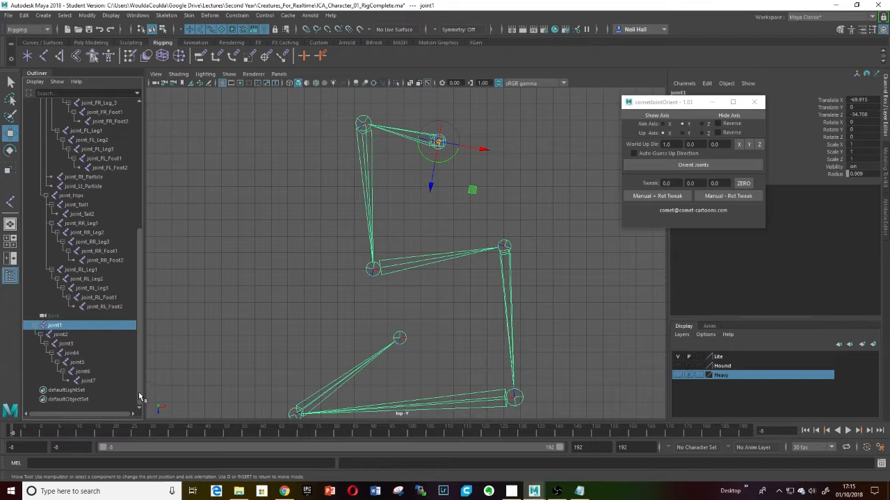
pyautogui.keyDown('shift'); pyautogui.click(87, 381); pyautogui.keyUp('shift')
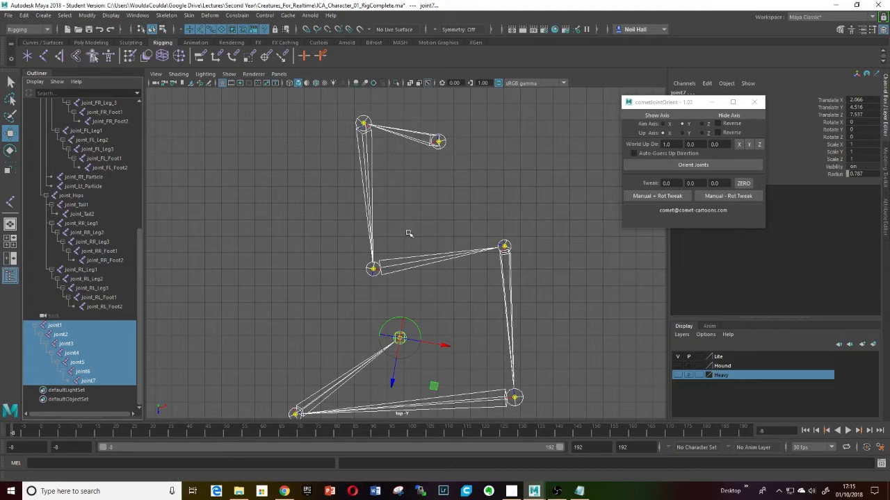
pyautogui.press('w')
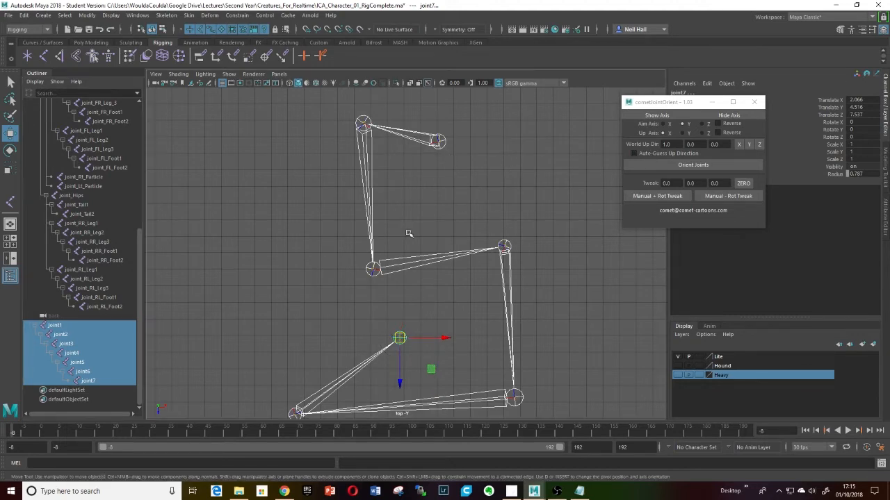
pyautogui.click(657, 116)
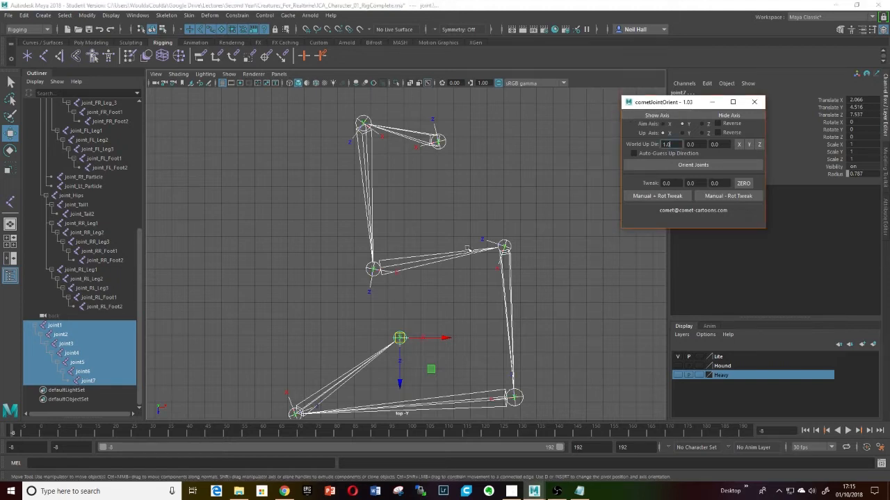
# - Inspect the displayed local axes of the new chain in the perspective view
pyautogui.click(457, 282)
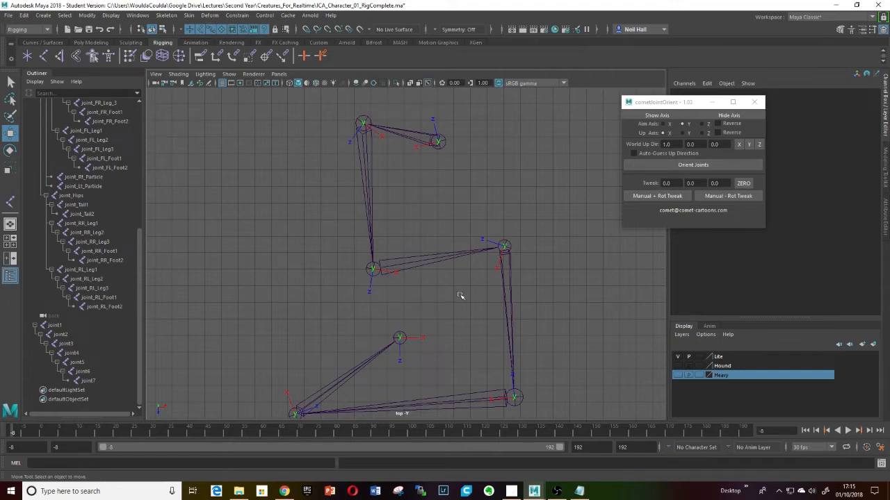
pyautogui.press('space')
pyautogui.moveTo(458, 296); pyautogui.dragTo(483, 207)
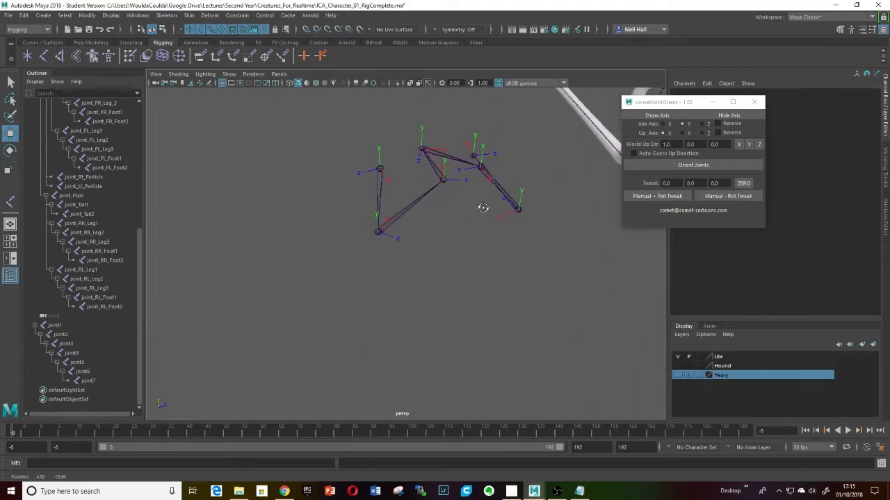
pyautogui.scroll(4, 485, 195)
pyautogui.keyDown('alt'); pyautogui.moveTo(484, 195); pyautogui.dragTo(468, 249, button='middle'); pyautogui.keyUp('alt')
pyautogui.keyDown('alt'); pyautogui.moveTo(469, 248); pyautogui.dragTo(426, 253); pyautogui.keyUp('alt')
pyautogui.scroll(5, 438, 252)
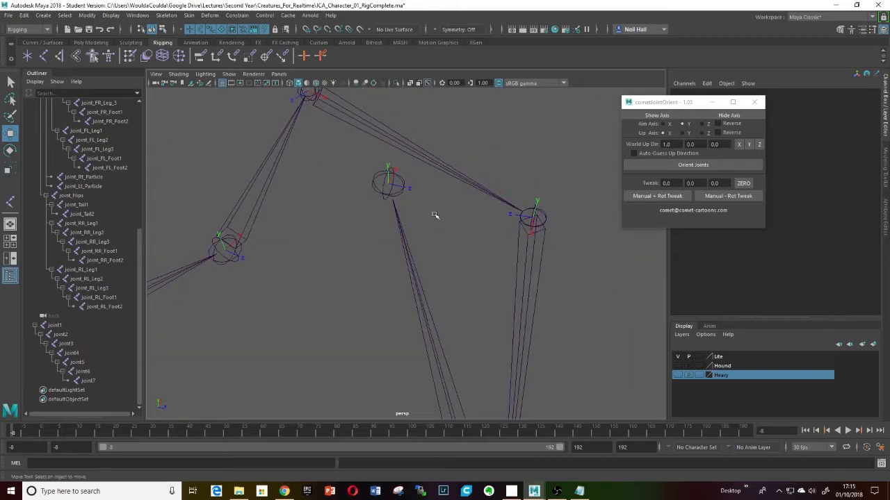
pyautogui.scroll(-4, 375, 220)
pyautogui.keyDown('alt'); pyautogui.moveTo(376, 220); pyautogui.dragTo(417, 221, button='middle'); pyautogui.keyUp('alt')
pyautogui.scroll(-3, 364, 215)
pyautogui.scroll(5, 367, 230)
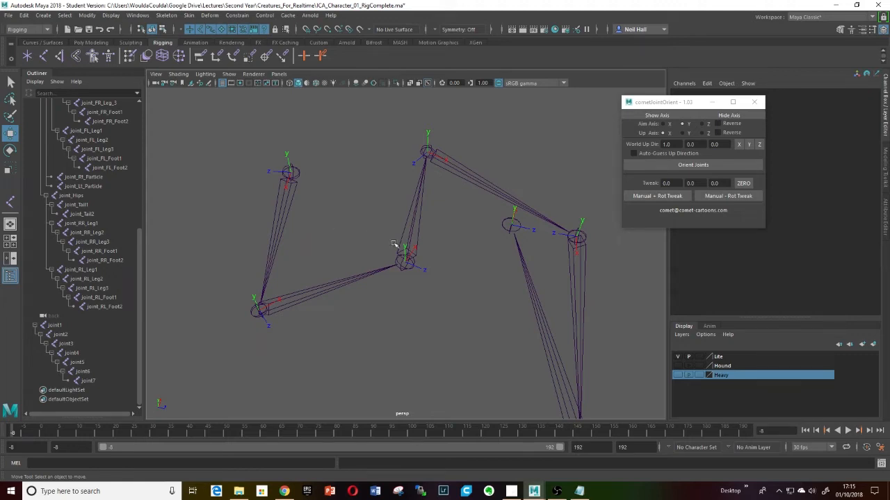
pyautogui.keyDown('alt'); pyautogui.moveTo(430, 279); pyautogui.dragTo(419, 261, button='middle'); pyautogui.keyUp('alt')
pyautogui.scroll(-4, 382, 284)
pyautogui.press('space')
pyautogui.moveTo(420, 263); pyautogui.dragTo(372, 263)
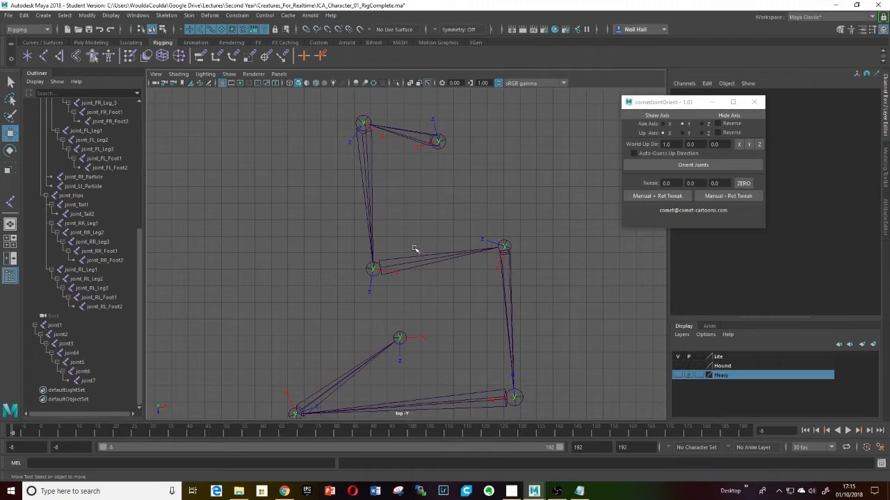
# - Orient joints 1 through 7 with X as the aim axis and Y as the up axis
pyautogui.click(55, 326)
pyautogui.keyDown('shift'); pyautogui.click(88, 381); pyautogui.keyUp('shift')
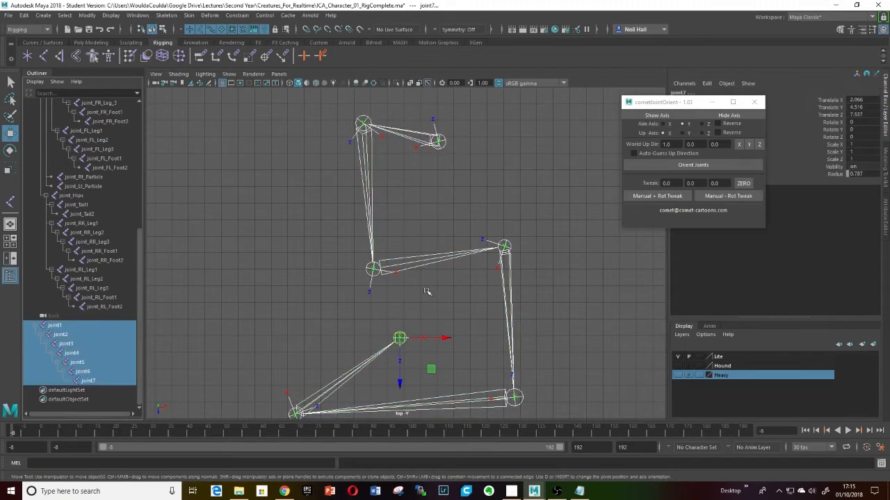
pyautogui.click(664, 125)
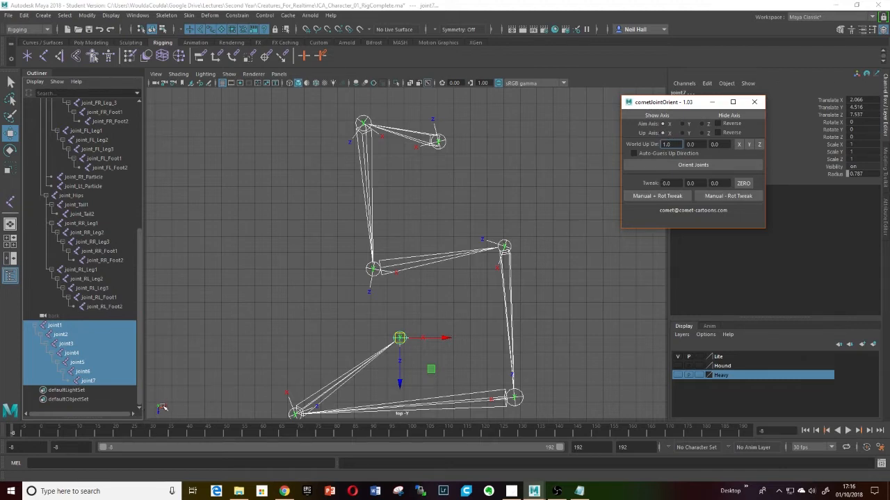
pyautogui.click(681, 133)
pyautogui.click(689, 165)
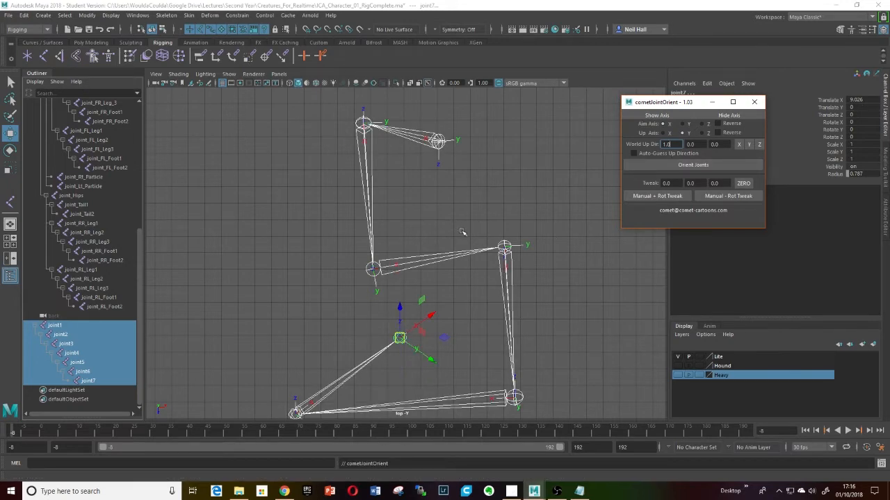
# - Examine the reoriented joint axes from several angles in the top and perspective views
pyautogui.keyDown('alt'); pyautogui.moveTo(463, 232); pyautogui.dragTo(477, 246, button='middle'); pyautogui.keyUp('alt')
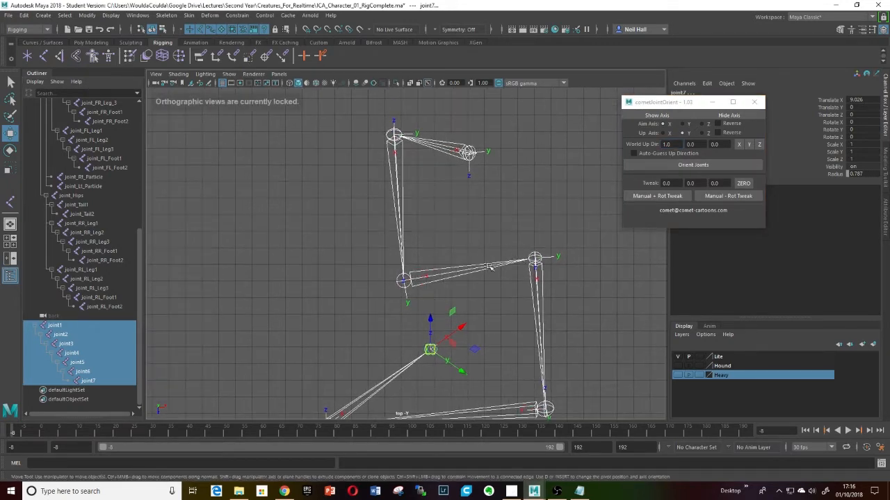
pyautogui.press('space')
pyautogui.moveTo(517, 312); pyautogui.dragTo(454, 304)
pyautogui.scroll(5, 454, 301)
pyautogui.keyDown('alt'); pyautogui.moveTo(454, 298); pyautogui.dragTo(513, 235, button='middle'); pyautogui.keyUp('alt')
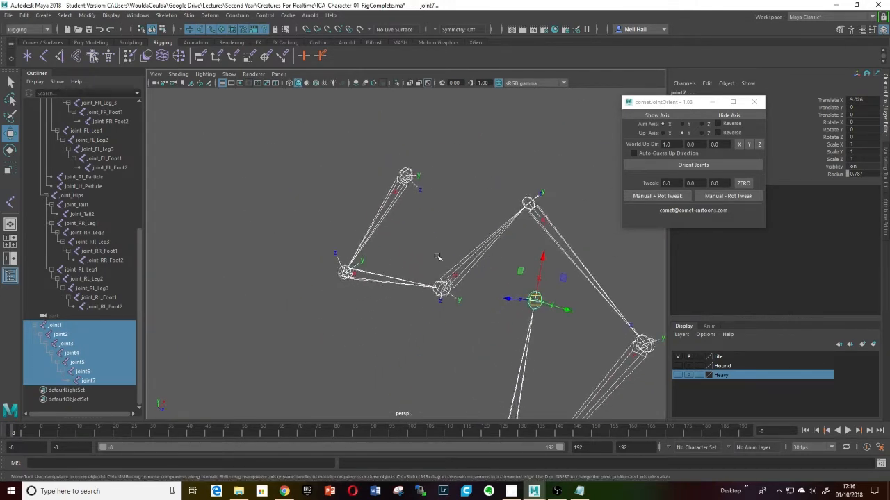
pyautogui.keyDown('alt'); pyautogui.moveTo(437, 257); pyautogui.dragTo(457, 292, button='middle'); pyautogui.keyUp('alt')
pyautogui.keyDown('alt'); pyautogui.moveTo(390, 321); pyautogui.dragTo(366, 304, button='middle'); pyautogui.keyUp('alt')
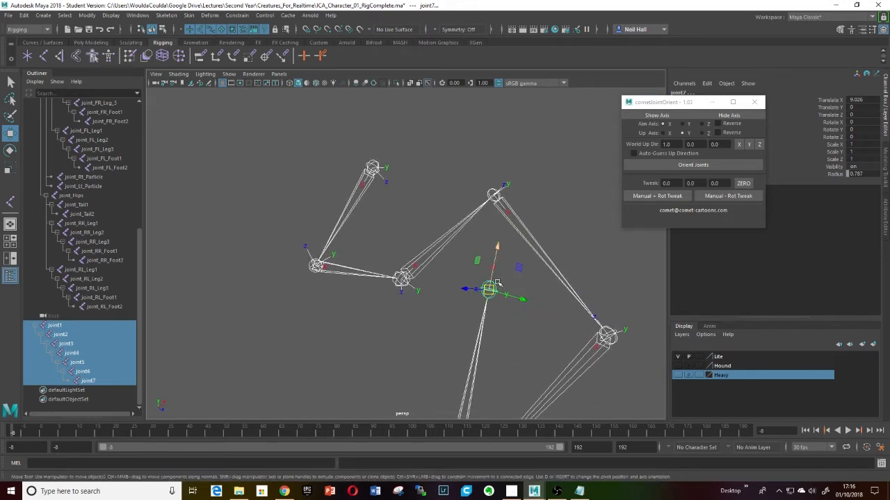
pyautogui.keyDown('alt'); pyautogui.moveTo(496, 264); pyautogui.dragTo(516, 297); pyautogui.keyUp('alt')
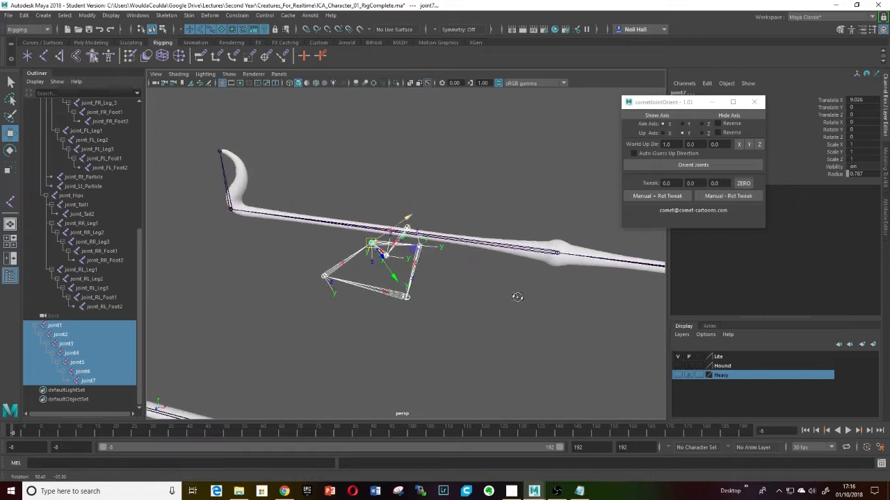
pyautogui.scroll(7, 390, 280)
pyautogui.keyDown('alt'); pyautogui.moveTo(391, 280); pyautogui.dragTo(399, 268, button='middle'); pyautogui.keyUp('alt')
pyautogui.keyDown('alt'); pyautogui.moveTo(398, 268); pyautogui.dragTo(421, 295); pyautogui.keyUp('alt')
pyautogui.keyDown('alt'); pyautogui.moveTo(421, 295); pyautogui.dragTo(403, 223, button='middle'); pyautogui.keyUp('alt')
pyautogui.moveTo(404, 223)
pyautogui.keyDown('alt'); pyautogui.mouseDown()
pyautogui.moveTo(391, 252)
pyautogui.moveTo(396, 226)
pyautogui.mouseUp(); pyautogui.keyUp('alt')
pyautogui.keyDown('alt'); pyautogui.moveTo(397, 226); pyautogui.dragTo(375, 209, button='middle'); pyautogui.keyUp('alt')
pyautogui.scroll(4, 413, 269)
pyautogui.keyDown('alt'); pyautogui.moveTo(413, 268); pyautogui.dragTo(400, 292); pyautogui.keyUp('alt')
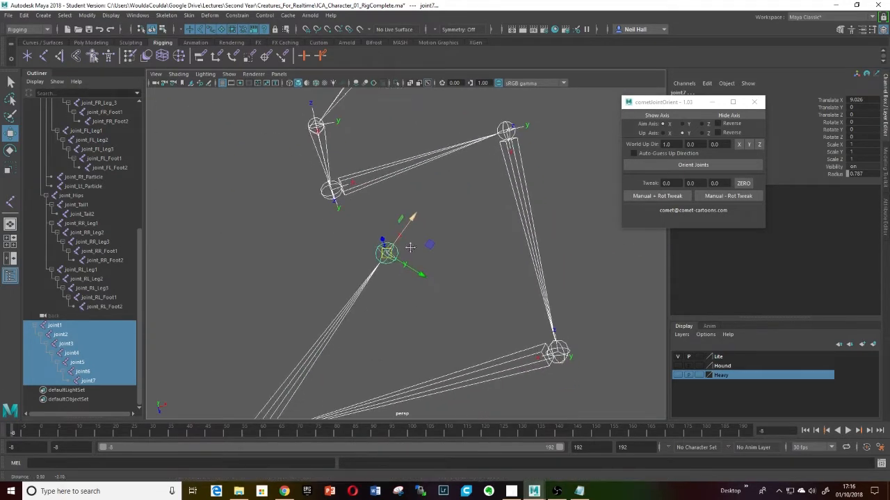
pyautogui.click(399, 292)
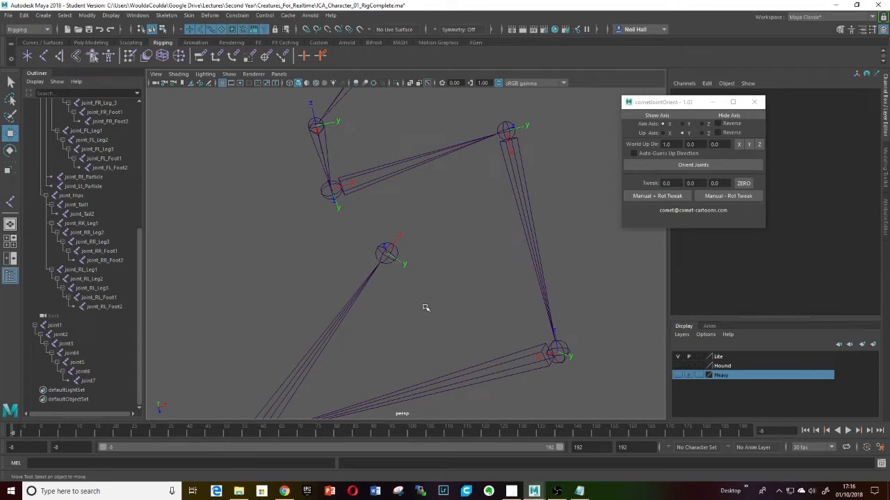
pyautogui.scroll(-5, 425, 308)
pyautogui.moveTo(425, 308)
pyautogui.keyDown('alt'); pyautogui.mouseDown()
pyautogui.moveTo(442, 250)
pyautogui.moveTo(405, 271)
pyautogui.moveTo(346, 267)
pyautogui.moveTo(472, 238)
pyautogui.moveTo(487, 225)
pyautogui.moveTo(453, 271)
pyautogui.moveTo(425, 278)
pyautogui.moveTo(415, 317)
pyautogui.mouseUp(); pyautogui.keyUp('alt')
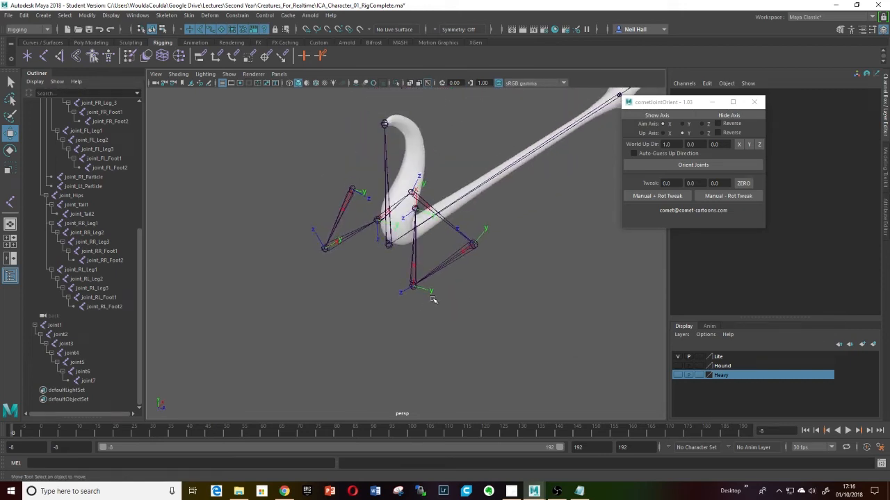
pyautogui.keyDown('alt'); pyautogui.moveTo(421, 281); pyautogui.dragTo(404, 318); pyautogui.keyUp('alt')
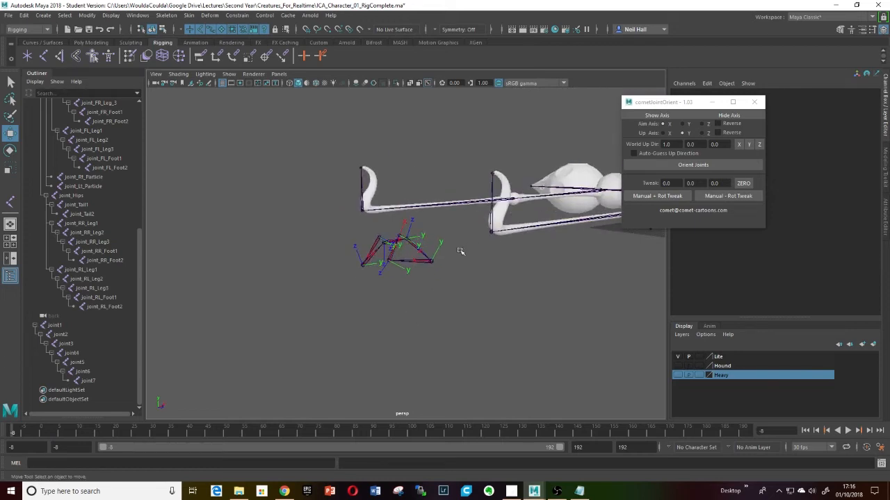
pyautogui.keyDown('alt'); pyautogui.moveTo(460, 251); pyautogui.dragTo(427, 241); pyautogui.keyUp('alt')
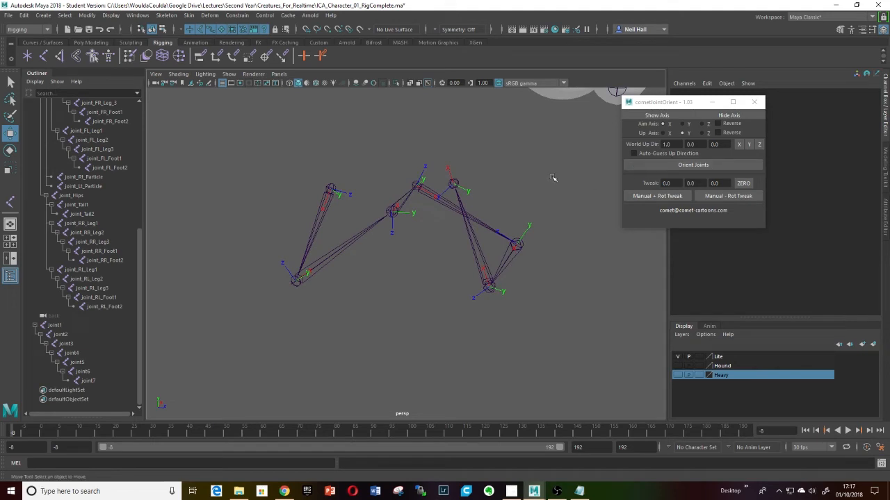
pyautogui.keyDown('alt'); pyautogui.moveTo(422, 207); pyautogui.dragTo(419, 222); pyautogui.keyUp('alt')
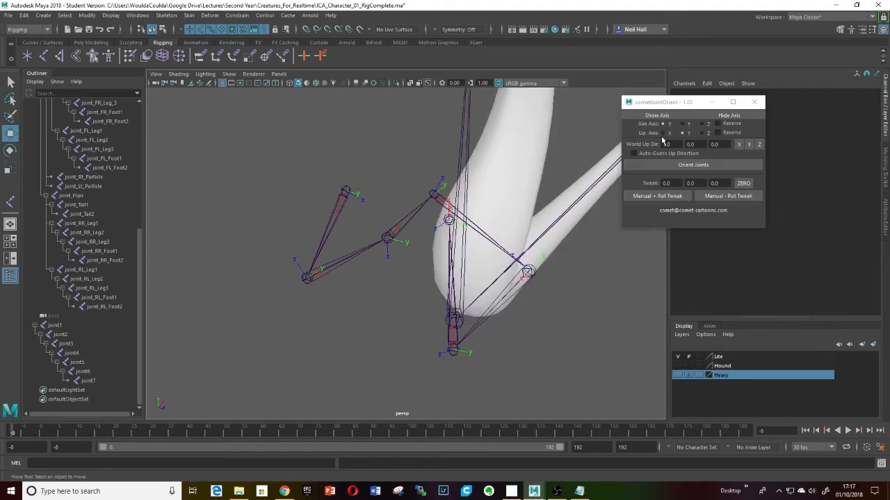
pyautogui.keyDown('alt'); pyautogui.moveTo(450, 226); pyautogui.dragTo(446, 229); pyautogui.keyUp('alt')
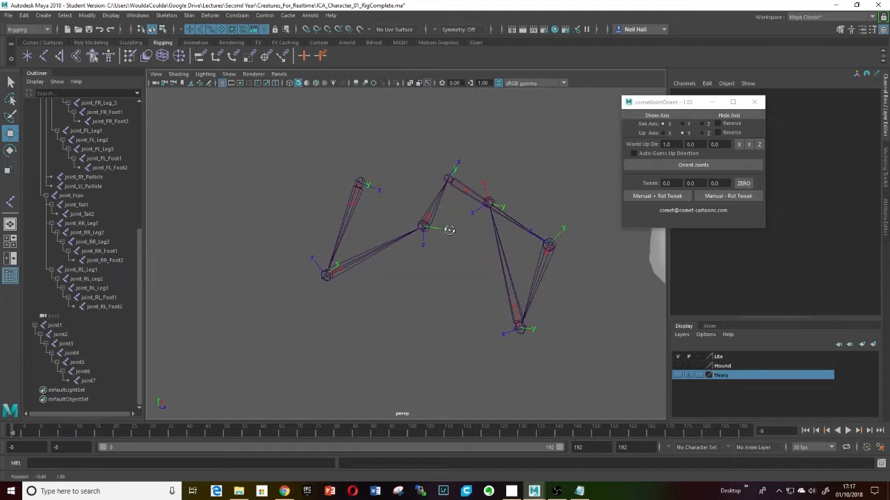
# - Select joint1 through joint7 and orient them with Y as the aim axis and X as the up axis
pyautogui.click(56, 328)
pyautogui.keyDown('shift'); pyautogui.click(88, 381); pyautogui.keyUp('shift')
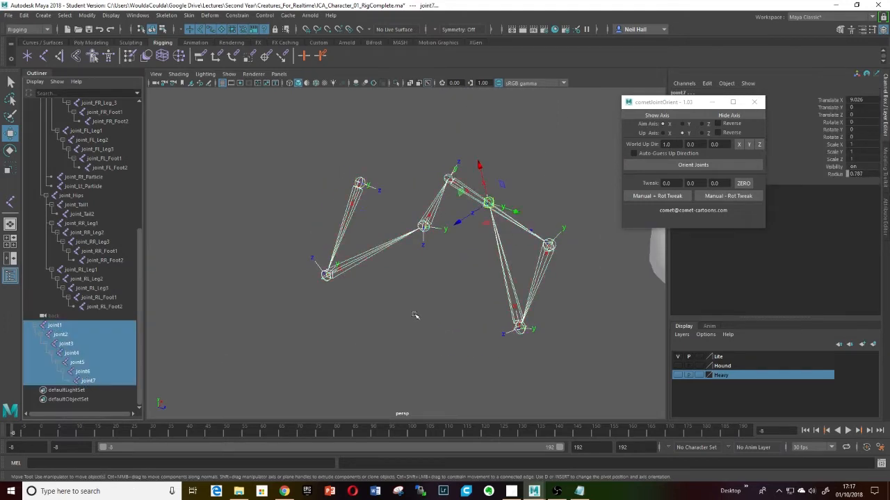
pyautogui.keyDown('alt'); pyautogui.moveTo(417, 314); pyautogui.dragTo(475, 306); pyautogui.keyUp('alt')
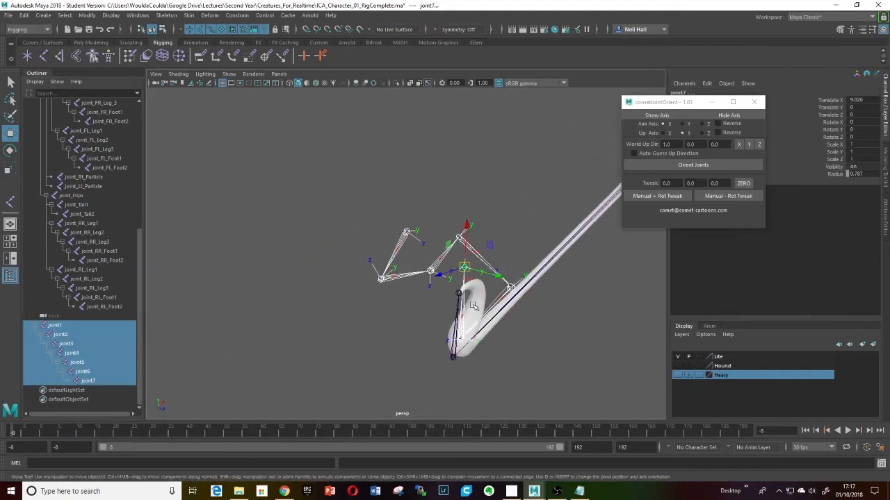
pyautogui.click(682, 123)
pyautogui.press('f')
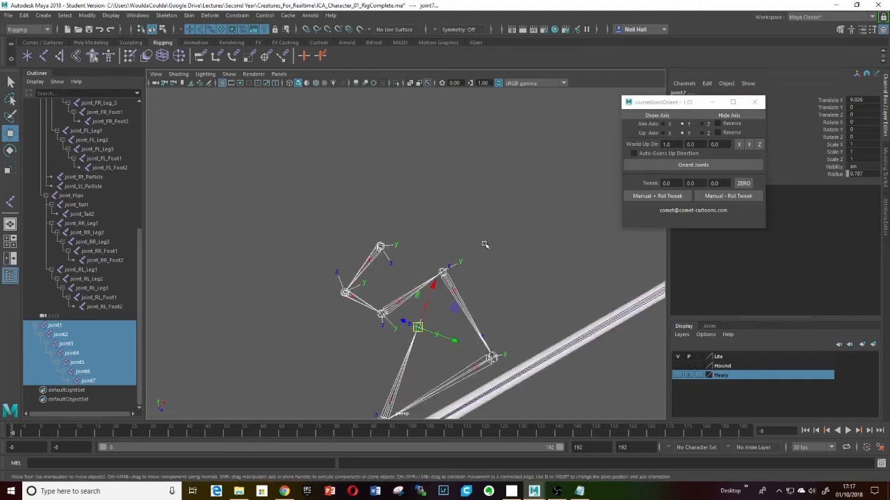
pyautogui.click(663, 133)
pyautogui.keyDown('alt'); pyautogui.moveTo(567, 271); pyautogui.dragTo(563, 168, button='middle'); pyautogui.keyUp('alt')
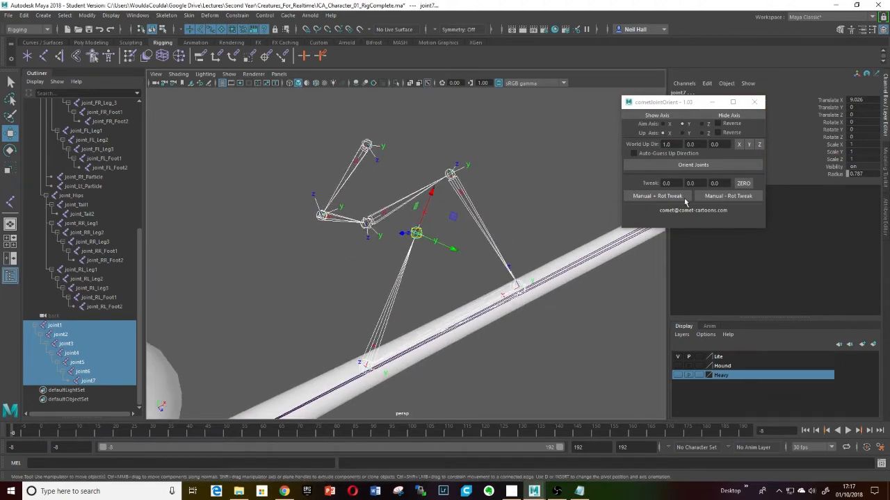
pyautogui.click(700, 166)
pyautogui.press('f')
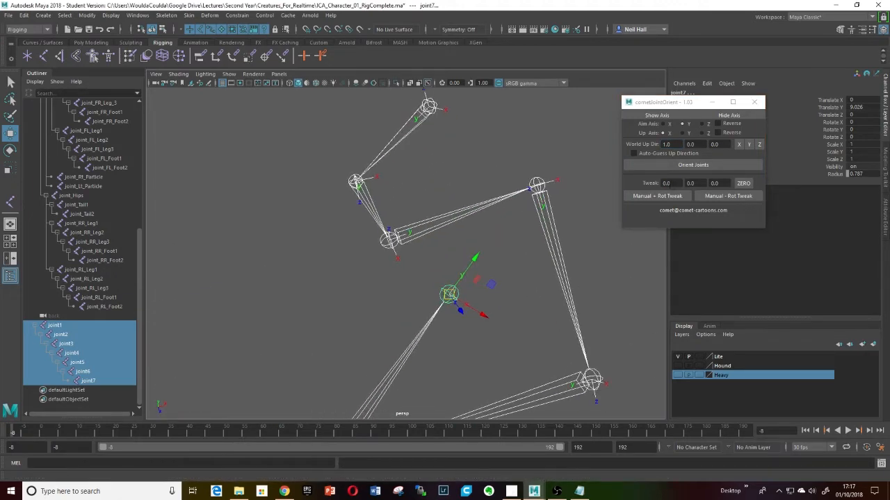
# - Reorient the chain with X as the aim axis and the world up direction set to X
pyautogui.click(748, 144)
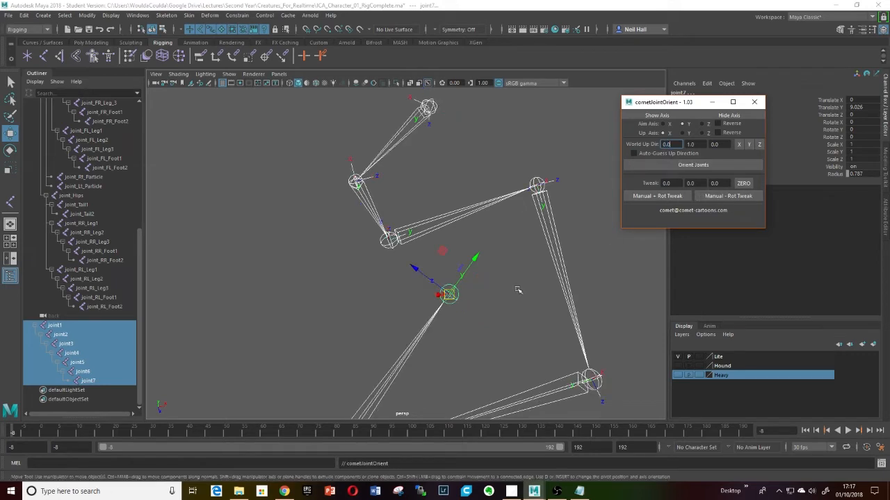
pyautogui.keyDown('alt'); pyautogui.moveTo(516, 294); pyautogui.dragTo(532, 223); pyautogui.keyUp('alt')
pyautogui.click(758, 144)
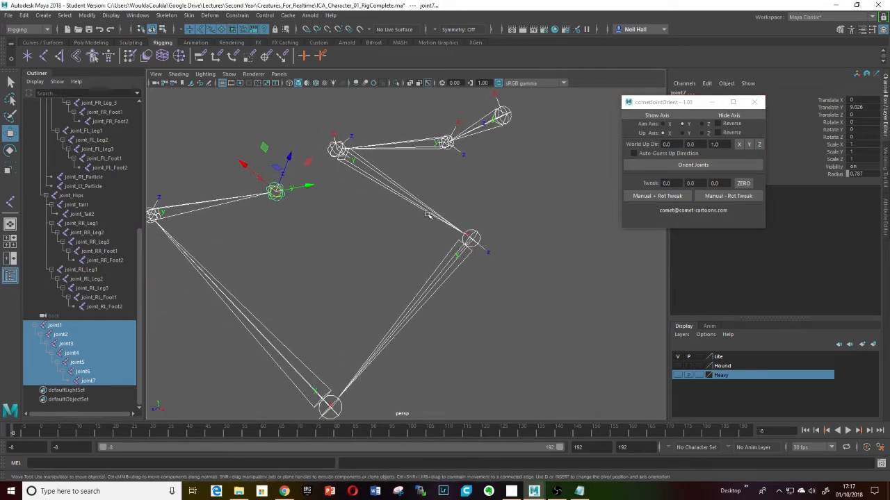
pyautogui.scroll(-5, 428, 215)
pyautogui.keyDown('alt'); pyautogui.moveTo(428, 215); pyautogui.dragTo(494, 197, button='middle'); pyautogui.keyUp('alt')
pyautogui.click(664, 125)
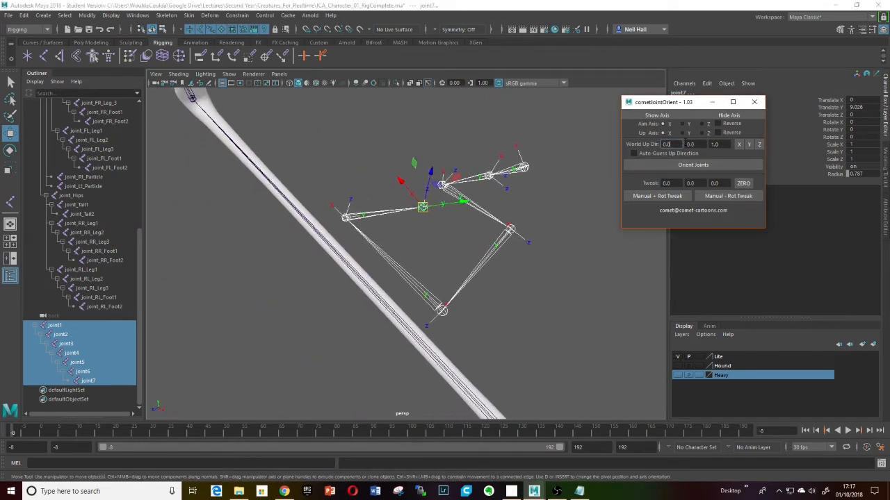
pyautogui.click(738, 145)
pyautogui.click(693, 165)
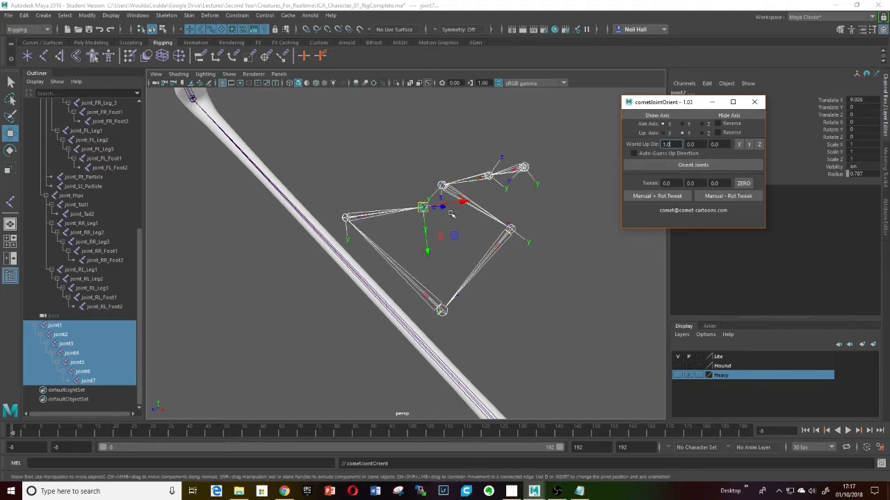
# - Enable Reverse for the aim axis and orient the chain's joints again
pyautogui.keyDown('alt'); pyautogui.moveTo(450, 215); pyautogui.dragTo(477, 191, button='middle'); pyautogui.keyUp('alt')
pyautogui.keyDown('alt'); pyautogui.moveTo(478, 191); pyautogui.dragTo(423, 202); pyautogui.keyUp('alt')
pyautogui.keyDown('alt'); pyautogui.moveTo(423, 202); pyautogui.dragTo(466, 243, button='right'); pyautogui.keyUp('alt')
pyautogui.keyDown('alt'); pyautogui.moveTo(465, 243); pyautogui.dragTo(426, 204, button='middle'); pyautogui.keyUp('alt')
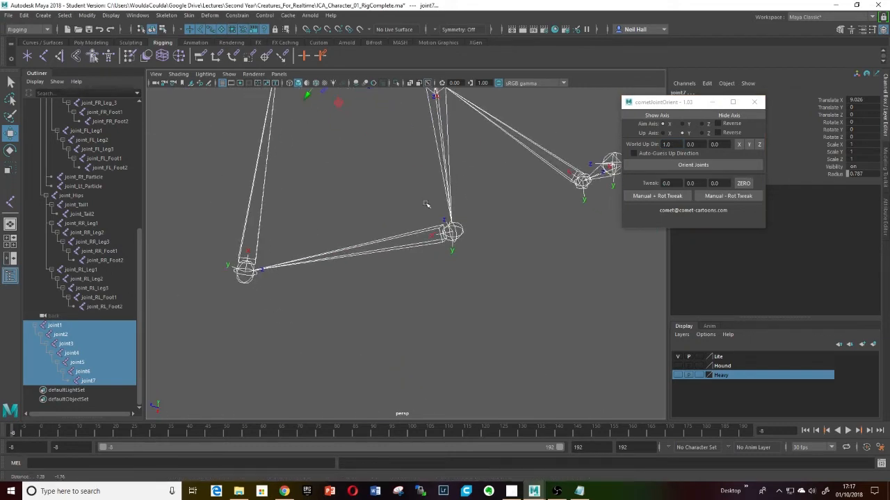
pyautogui.click(717, 123)
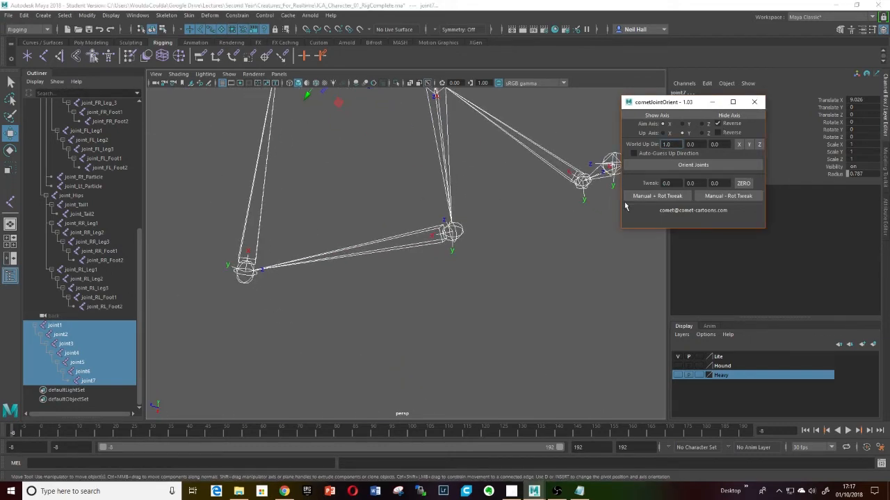
pyautogui.click(693, 165)
# - Select joint2 on its own and orient its joint axes
pyautogui.keyDown('alt'); pyautogui.moveTo(468, 261); pyautogui.dragTo(462, 257, button='middle'); pyautogui.keyUp('alt')
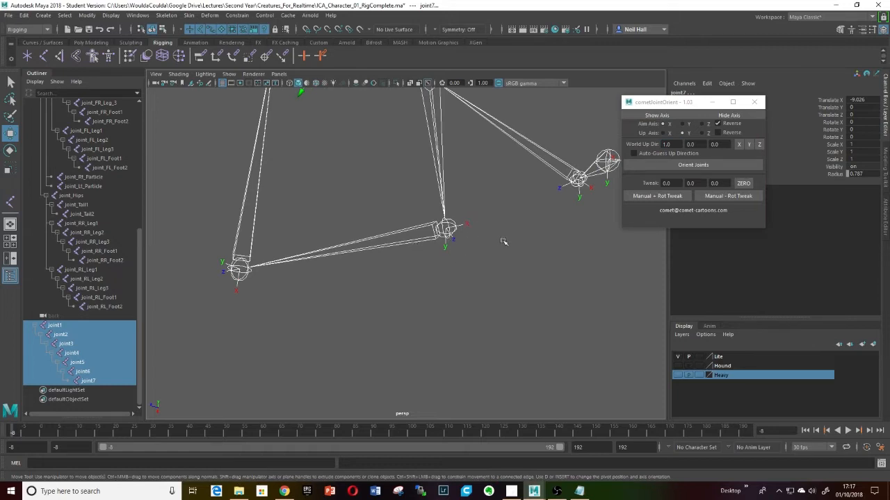
pyautogui.keyDown('alt'); pyautogui.moveTo(488, 248); pyautogui.dragTo(462, 281); pyautogui.keyUp('alt')
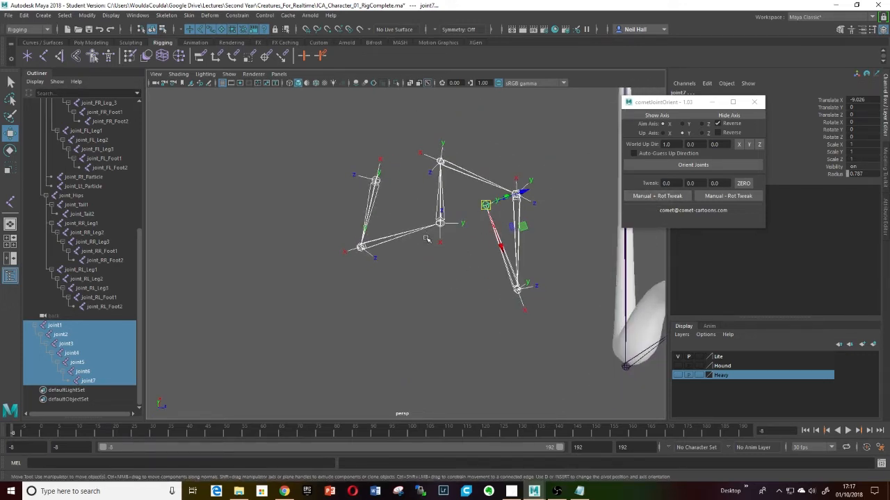
pyautogui.click(381, 241)
pyautogui.keyDown('alt'); pyautogui.moveTo(380, 242); pyautogui.dragTo(415, 271); pyautogui.keyUp('alt')
pyautogui.click(698, 167)
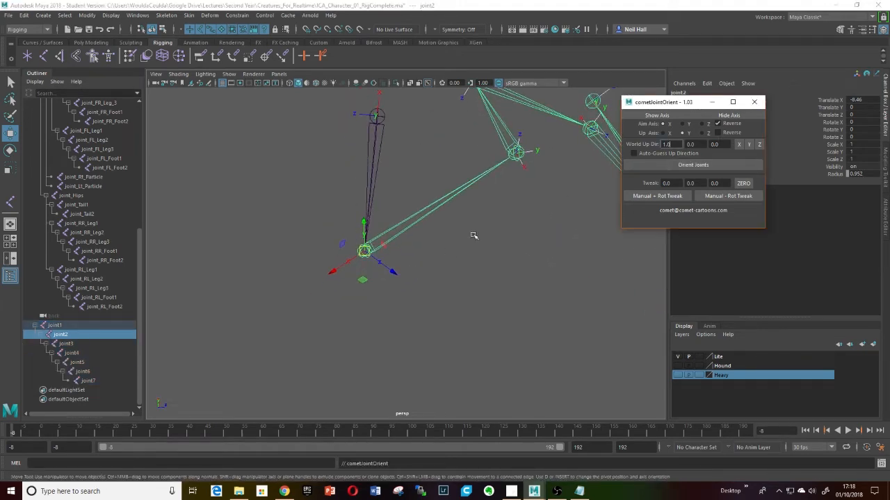
# - Set the Z tweak value to 10 and apply repeated positive manual rotation tweaks to joint2
pyautogui.keyDown('alt'); pyautogui.moveTo(452, 242); pyautogui.dragTo(462, 276); pyautogui.keyUp('alt')
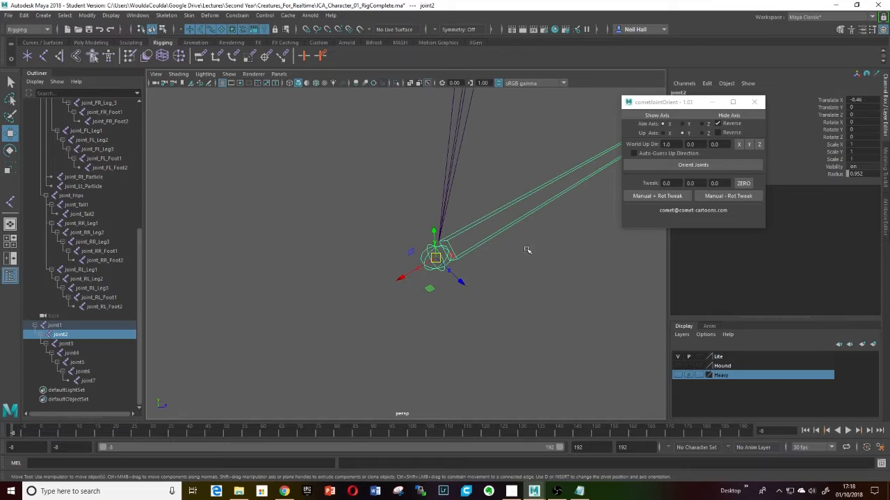
pyautogui.click(715, 183)
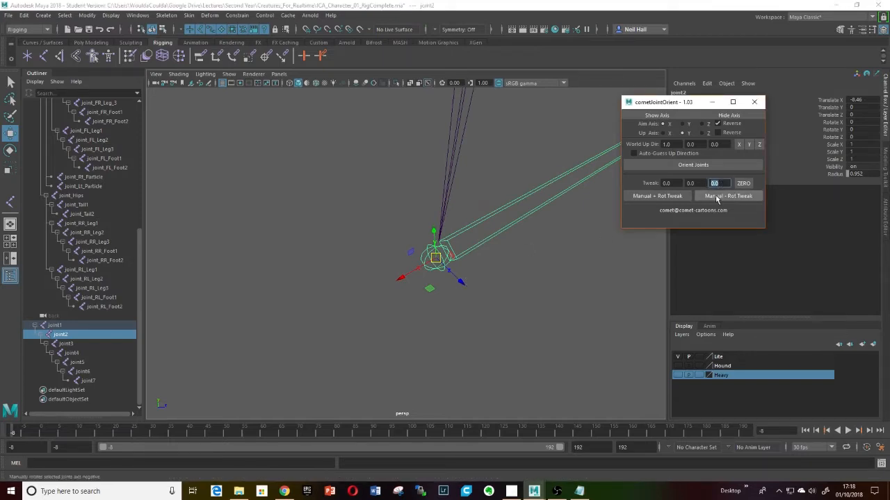
pyautogui.write('10')
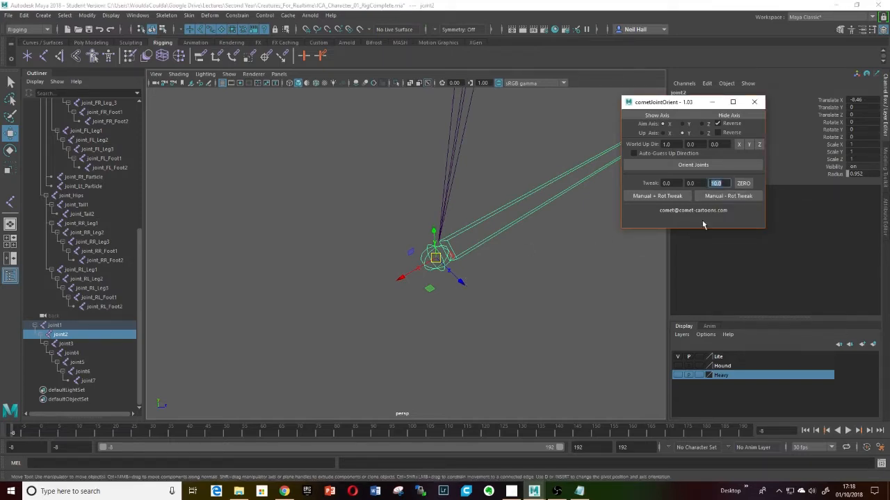
pyautogui.click(656, 197)
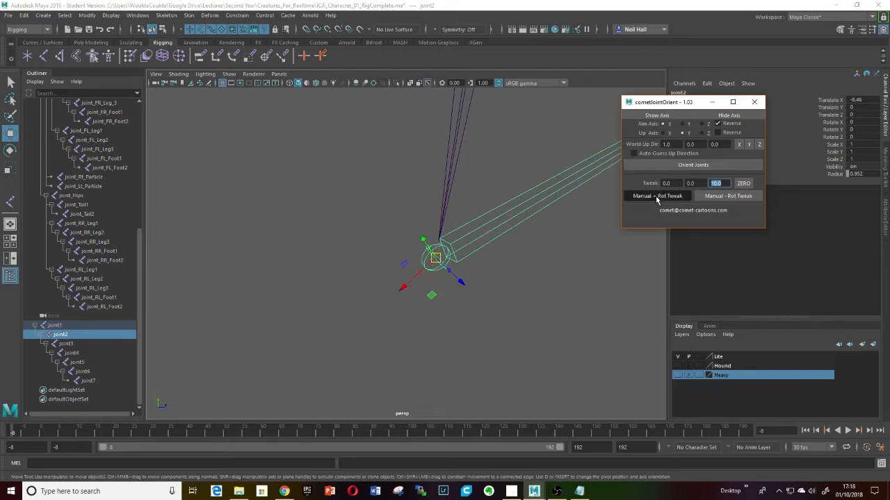
pyautogui.click(656, 197)
pyautogui.click(656, 197)
pyautogui.click(656, 197)
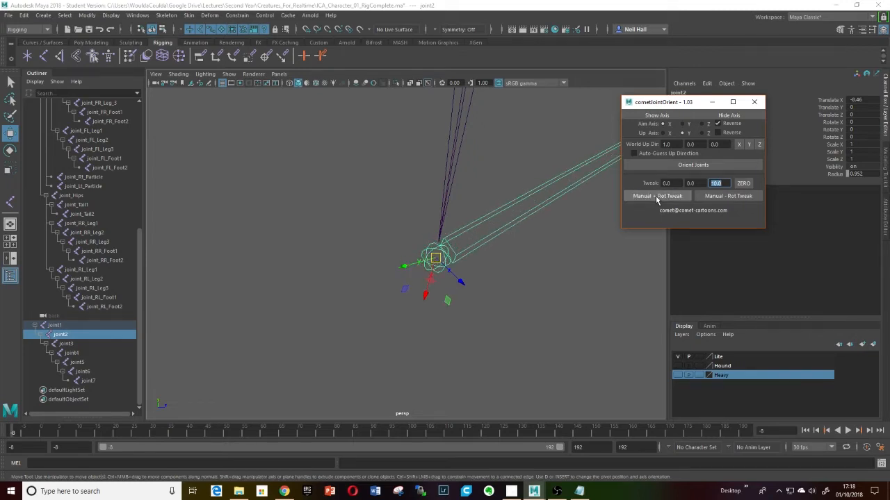
pyautogui.click(656, 198)
pyautogui.click(656, 197)
pyautogui.click(656, 197)
pyautogui.click(656, 197)
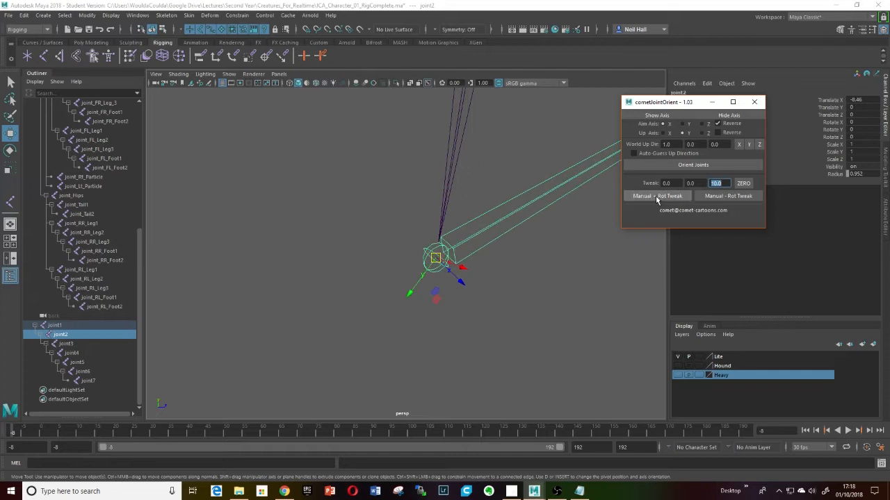
pyautogui.click(656, 197)
pyautogui.click(656, 198)
pyautogui.click(656, 198)
pyautogui.click(656, 197)
pyautogui.click(656, 198)
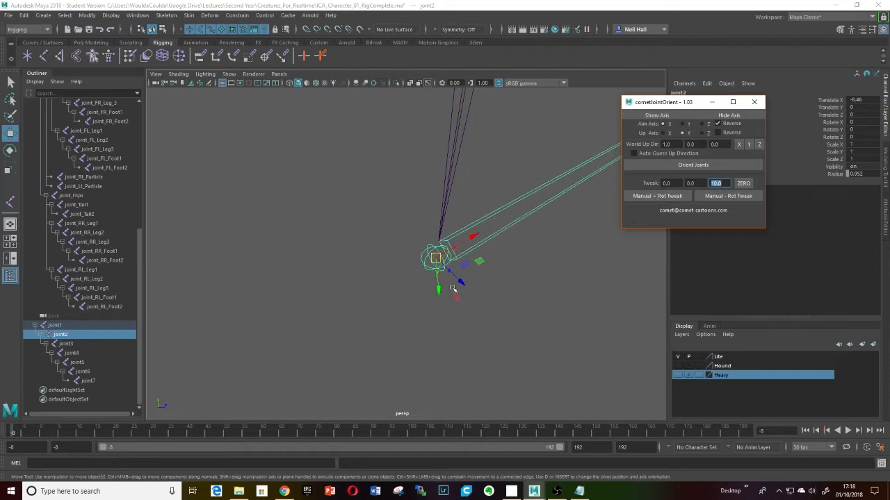
# - Apply negative and positive manual rotation tweaks to joint2, then zero the tweak values
pyautogui.keyDown('alt'); pyautogui.moveTo(453, 289); pyautogui.dragTo(443, 264); pyautogui.keyUp('alt')
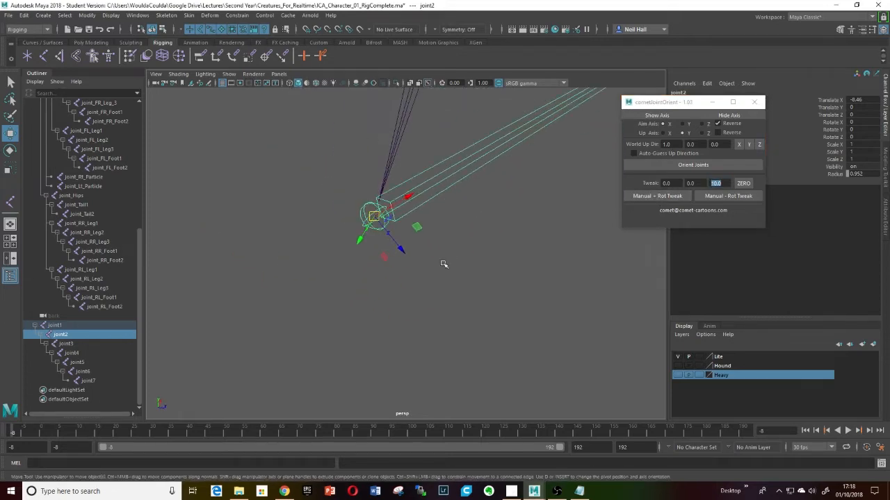
pyautogui.click(724, 198)
pyautogui.click(725, 198)
pyautogui.click(725, 198)
pyautogui.click(724, 198)
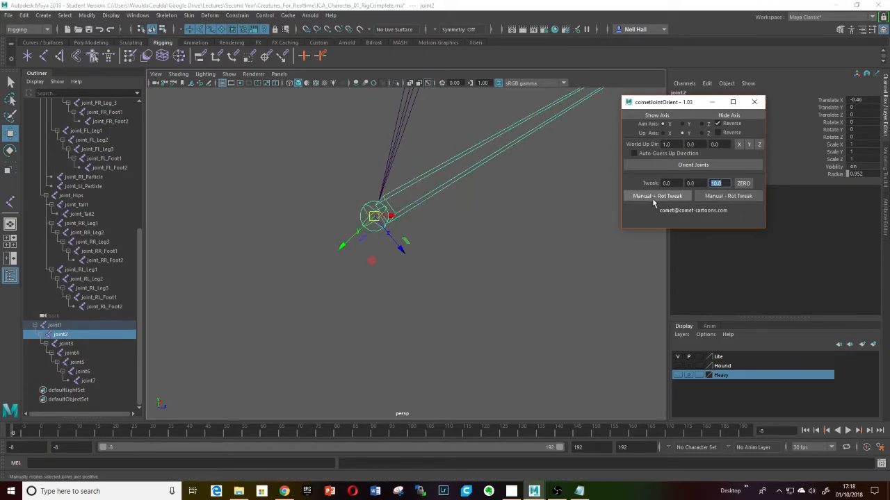
pyautogui.click(654, 200)
pyautogui.click(743, 182)
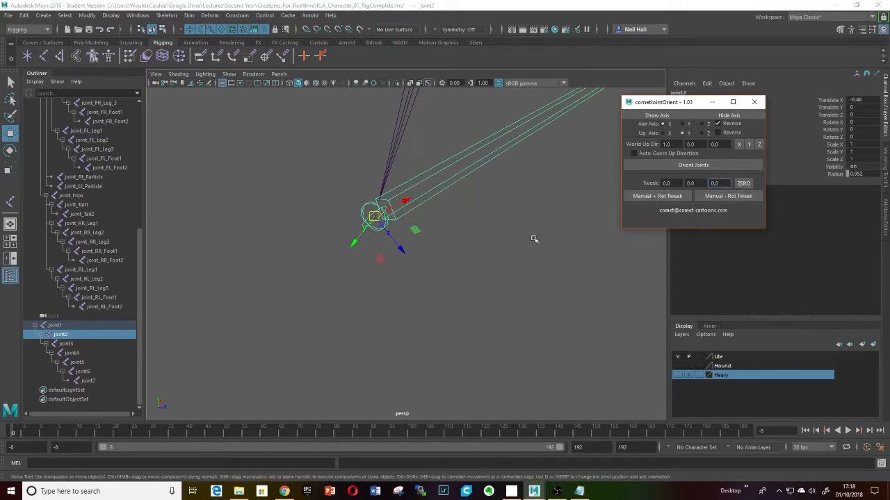
# - Select the new chain from its root joint1 and delete the whole chain
pyautogui.scroll(-5, 404, 234)
pyautogui.keyDown('alt'); pyautogui.moveTo(401, 233); pyautogui.dragTo(337, 221); pyautogui.keyUp('alt')
pyautogui.scroll(-5, 413, 216)
pyautogui.scroll(3, 419, 244)
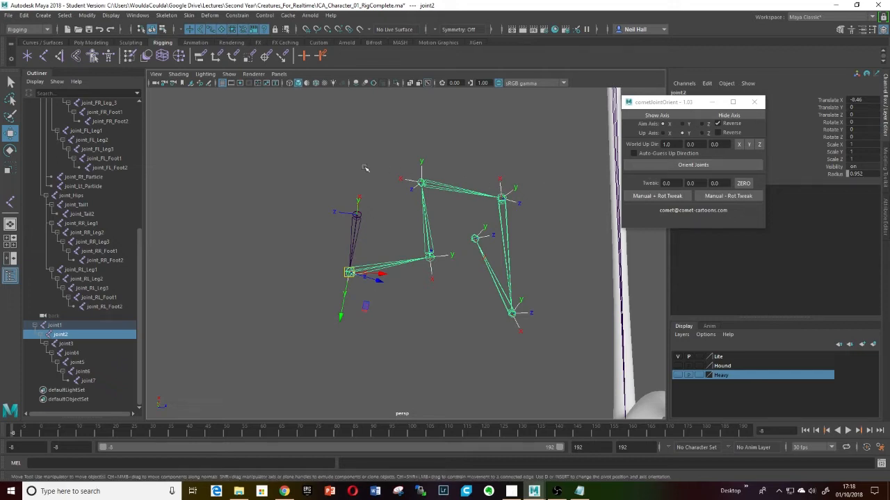
pyautogui.press('Up')
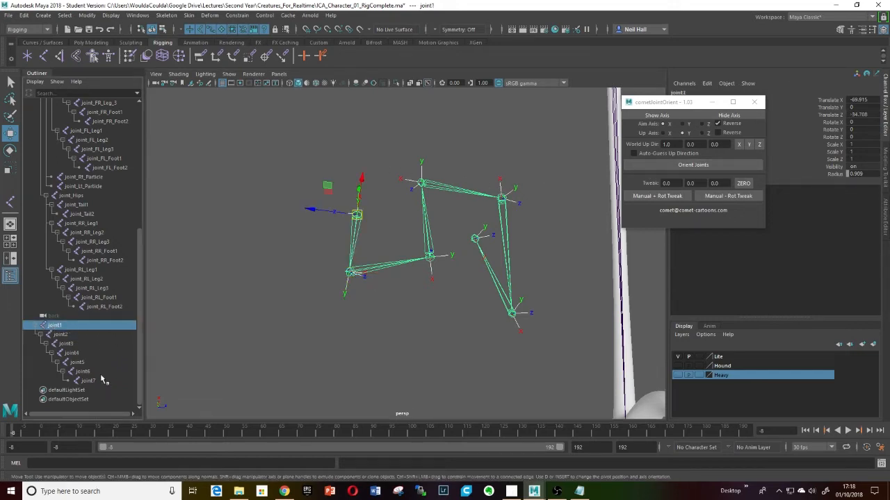
pyautogui.keyDown('shift'); pyautogui.click(88, 382); pyautogui.keyUp('shift')
pyautogui.press('Delete')
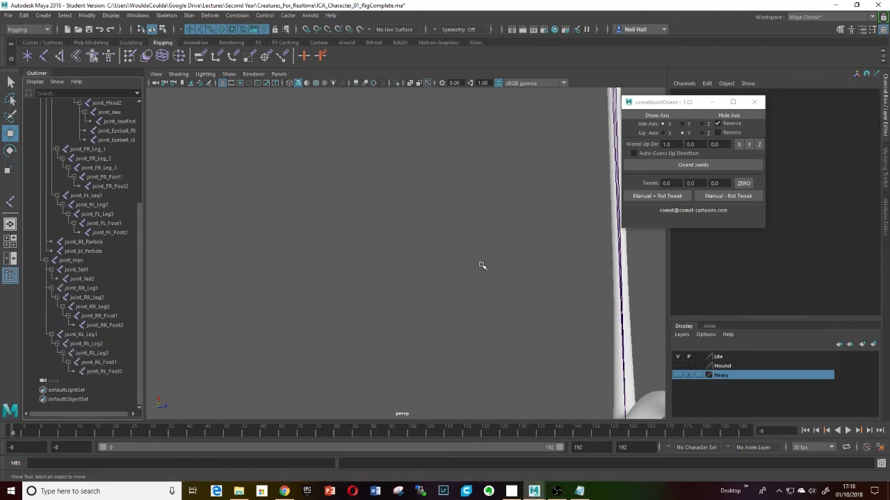
# - Inspect the hound's front right leg joints one by one, from joint_FR_Leg_1 down to joint_FR_Foot2
pyautogui.scroll(-4, 482, 268)
pyautogui.keyDown('alt'); pyautogui.moveTo(455, 286); pyautogui.dragTo(414, 278); pyautogui.keyUp('alt')
pyautogui.keyDown('alt'); pyautogui.moveTo(414, 278); pyautogui.dragTo(413, 282, button='middle'); pyautogui.keyUp('alt')
pyautogui.scroll(10, 417, 283)
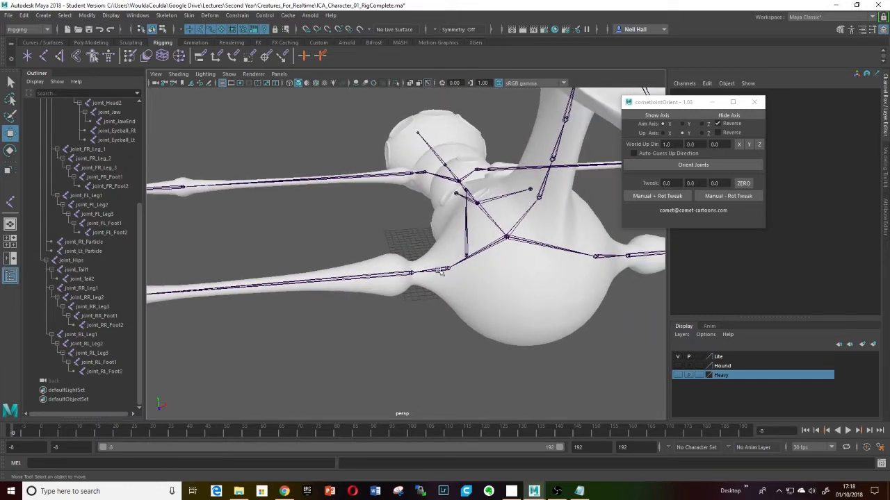
pyautogui.click(441, 271)
pyautogui.keyDown('alt'); pyautogui.moveTo(440, 272); pyautogui.dragTo(414, 262); pyautogui.keyUp('alt')
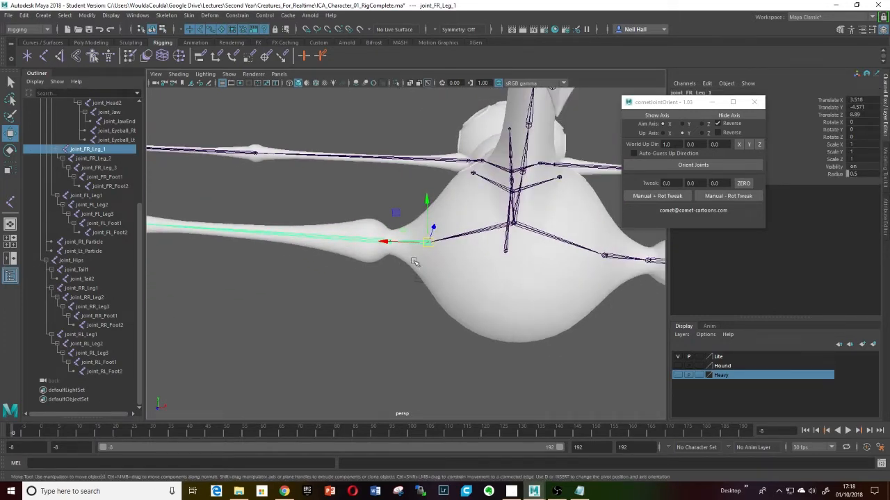
pyautogui.scroll(5, 405, 254)
pyautogui.keyDown('alt'); pyautogui.moveTo(470, 236); pyautogui.dragTo(398, 254); pyautogui.keyUp('alt')
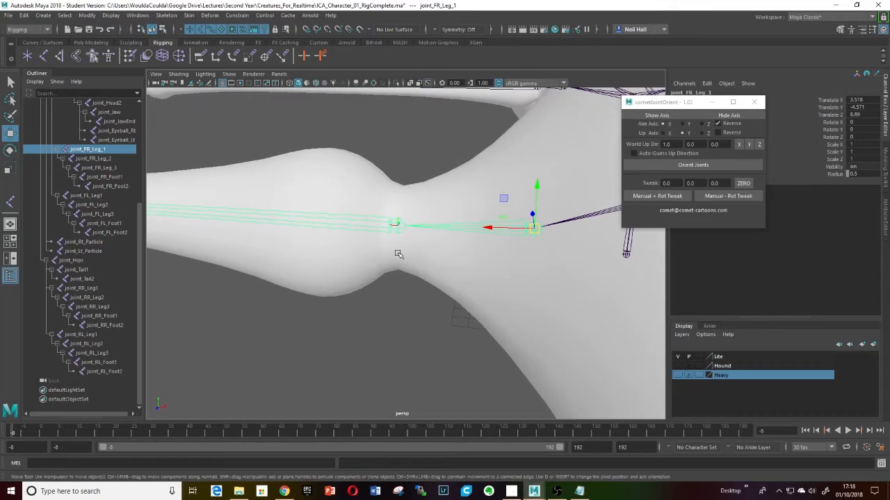
pyautogui.click(396, 221)
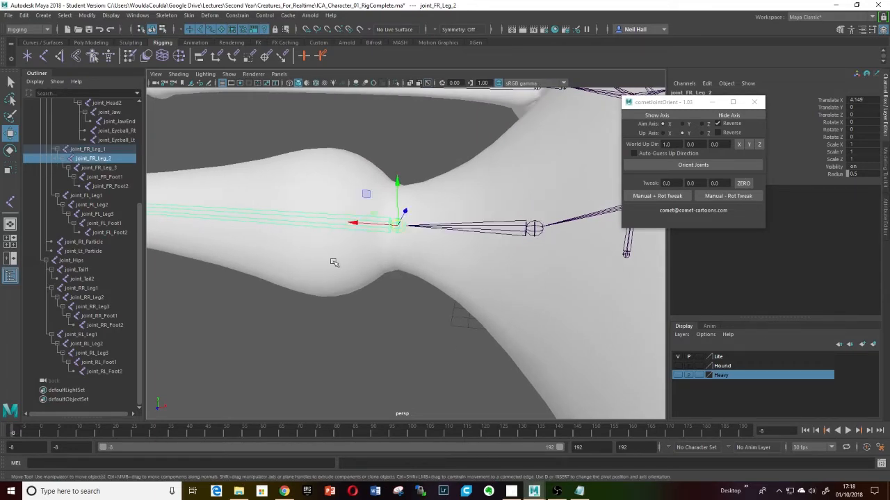
pyautogui.scroll(-4, 334, 263)
pyautogui.keyDown('alt'); pyautogui.moveTo(334, 263); pyautogui.dragTo(459, 248); pyautogui.keyUp('alt')
pyautogui.press('Down')
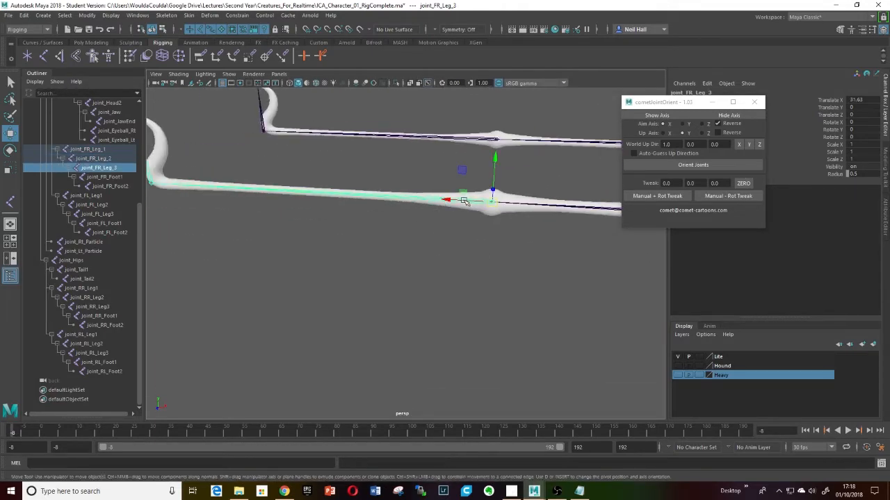
pyautogui.scroll(-3, 418, 242)
pyautogui.press('Down')
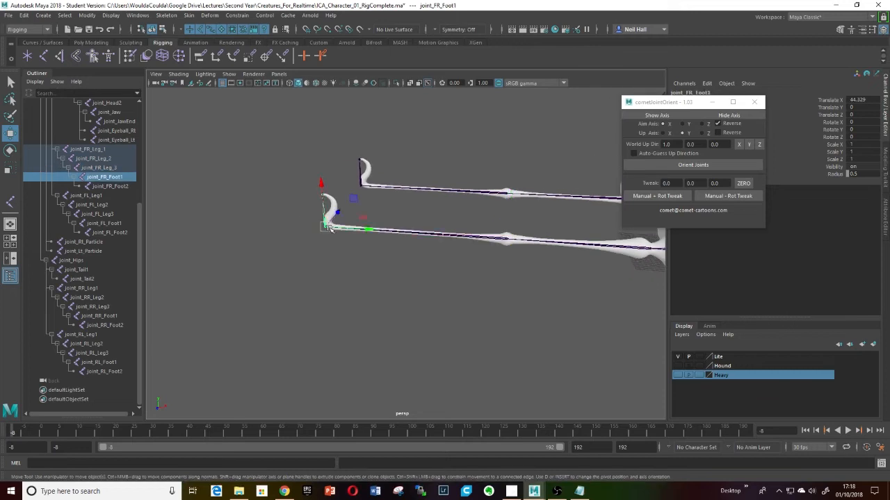
pyautogui.scroll(3, 330, 233)
pyautogui.keyDown('alt'); pyautogui.moveTo(329, 233); pyautogui.dragTo(419, 263); pyautogui.keyUp('alt')
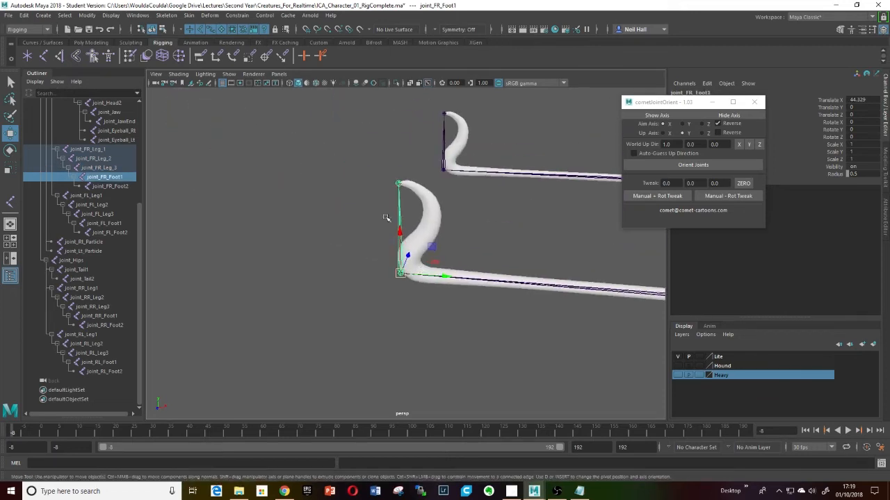
pyautogui.click(396, 183)
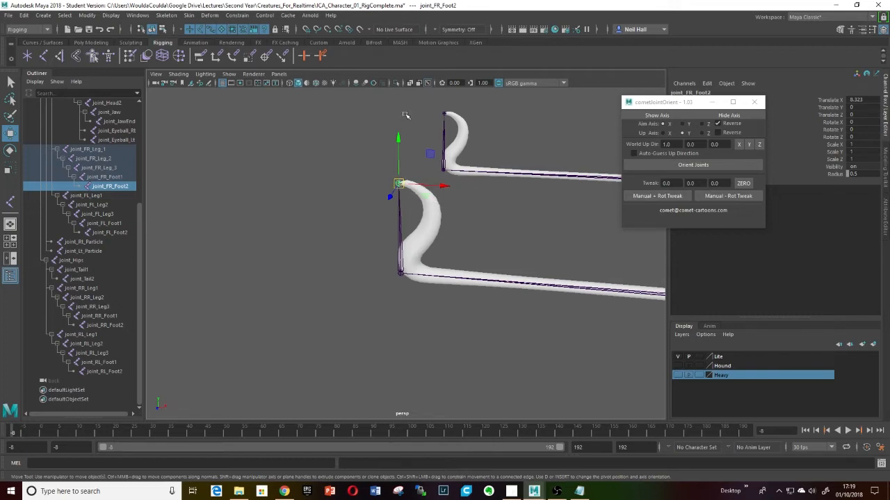
# - Select the front right leg chain from joint_FR_Leg_1 to joint_FR_Foot2 and orient its joints with the tool
pyautogui.click(397, 245)
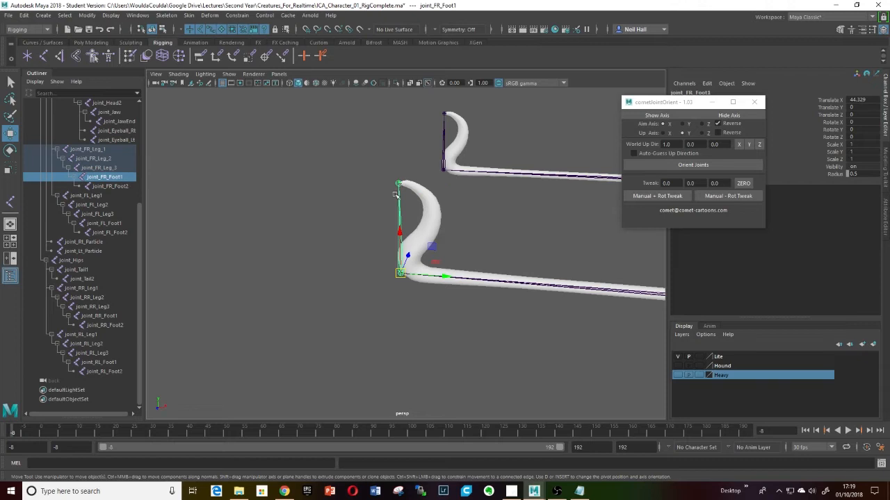
pyautogui.click(398, 183)
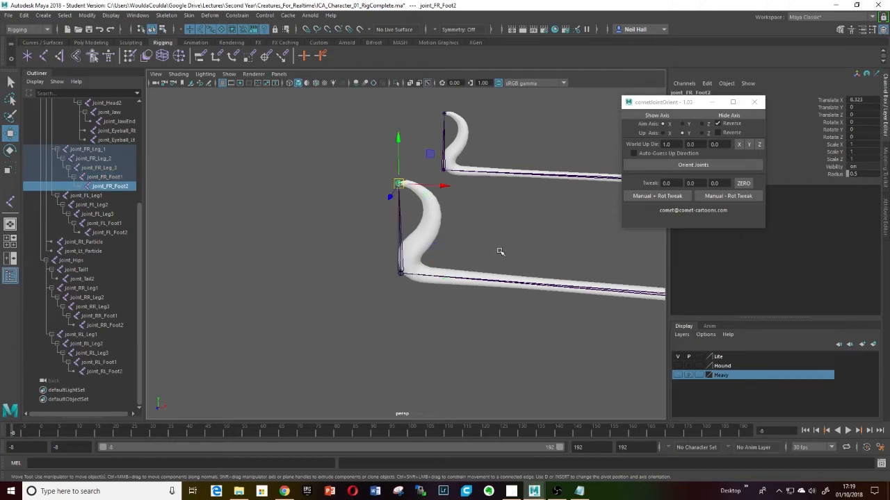
pyautogui.click(87, 149)
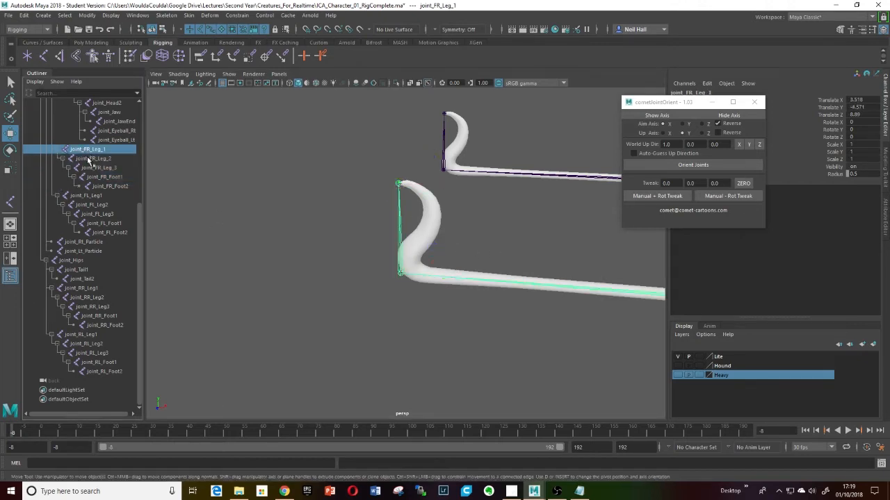
pyautogui.keyDown('shift'); pyautogui.click(108, 186); pyautogui.keyUp('shift')
pyautogui.moveTo(367, 262)
pyautogui.keyDown('alt'); pyautogui.mouseDown()
pyautogui.moveTo(508, 288)
pyautogui.moveTo(378, 262)
pyautogui.mouseUp(); pyautogui.keyUp('alt')
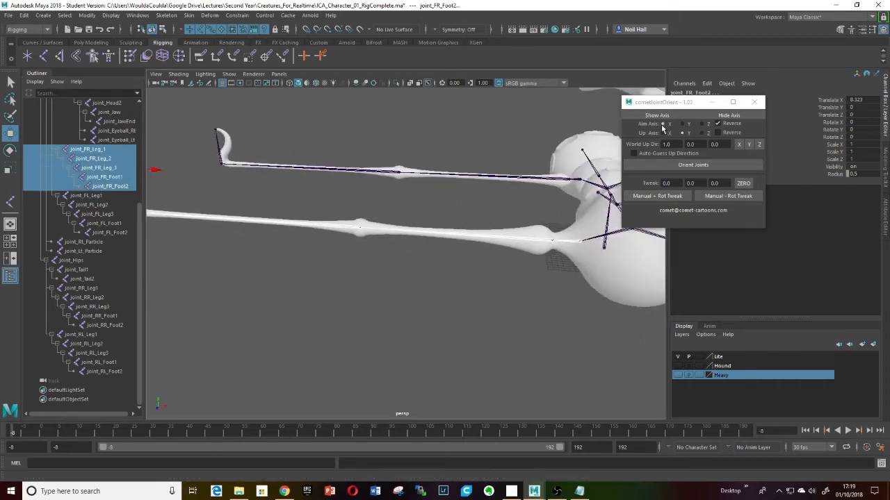
pyautogui.keyDown('alt'); pyautogui.moveTo(554, 240); pyautogui.dragTo(510, 244); pyautogui.keyUp('alt')
pyautogui.scroll(3, 531, 239)
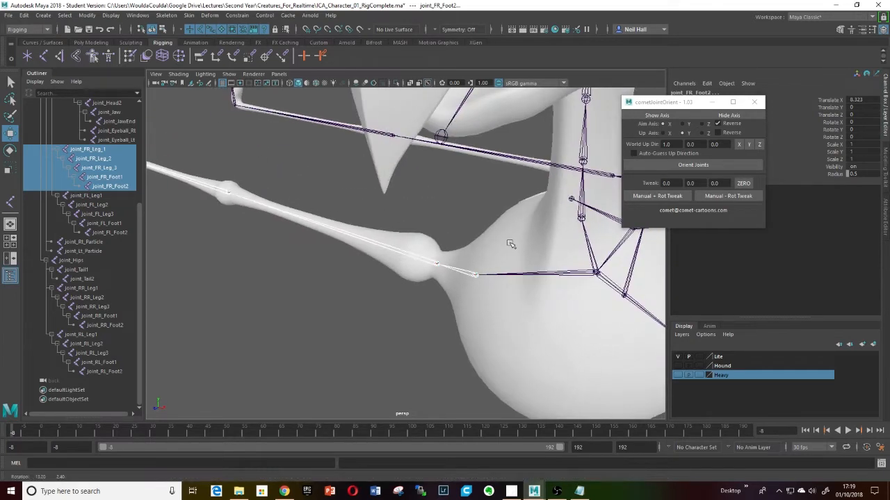
pyautogui.click(690, 166)
# - Turn off the aim axis Reverse option and orient the front right leg joints again
pyautogui.keyDown('alt'); pyautogui.moveTo(487, 288); pyautogui.dragTo(508, 312); pyautogui.keyUp('alt')
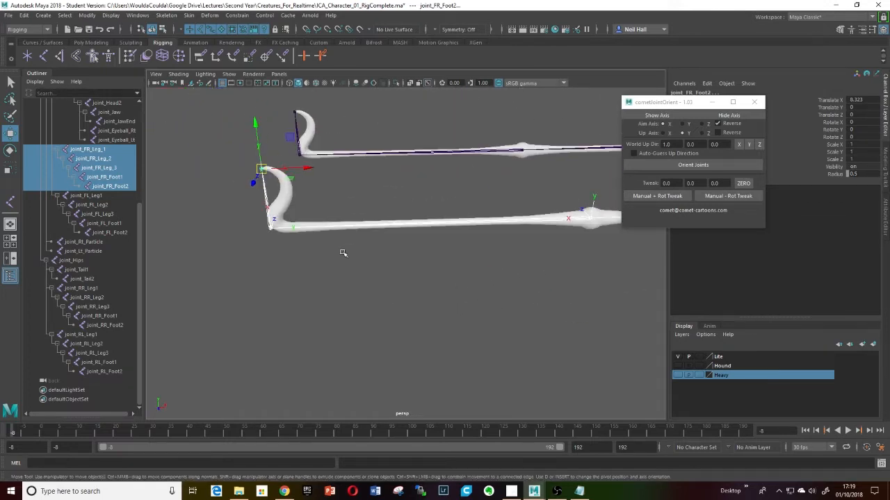
pyautogui.keyDown('alt'); pyautogui.moveTo(518, 276); pyautogui.dragTo(454, 323); pyautogui.keyUp('alt')
pyautogui.click(689, 167)
pyautogui.scroll(3, 447, 269)
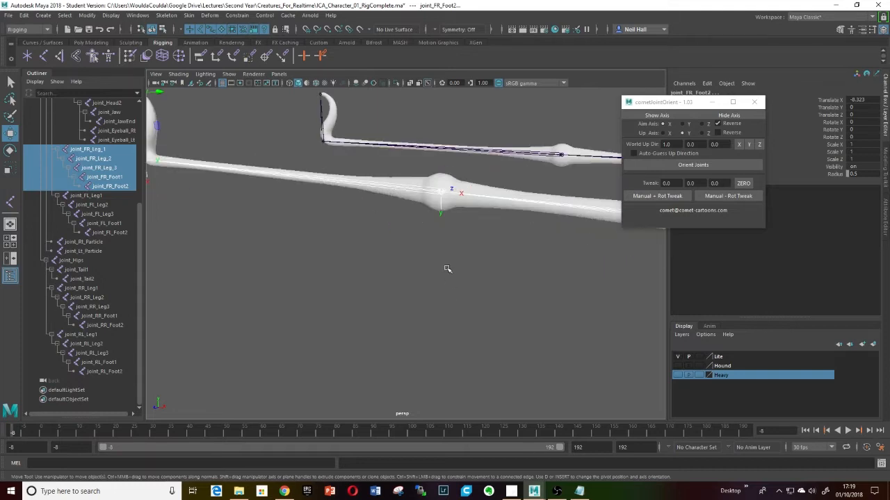
pyautogui.click(717, 124)
pyautogui.scroll(-5, 488, 263)
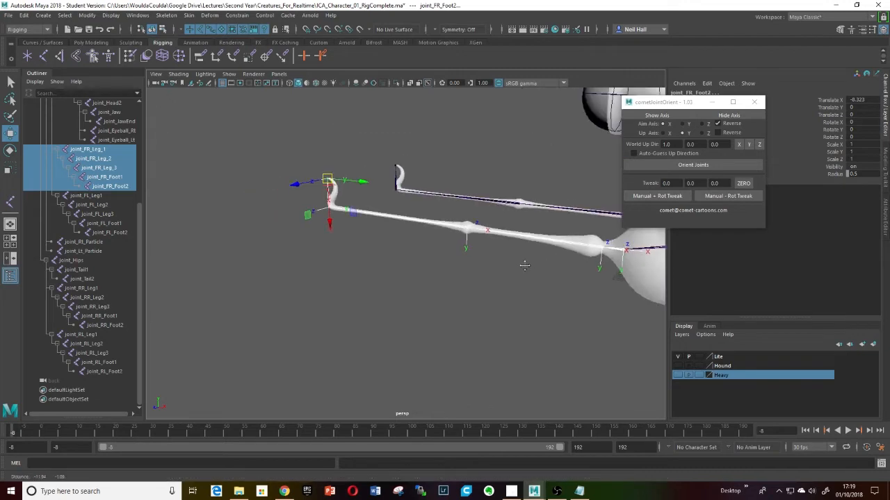
pyautogui.keyDown('alt'); pyautogui.moveTo(524, 262); pyautogui.dragTo(510, 272); pyautogui.keyUp('alt')
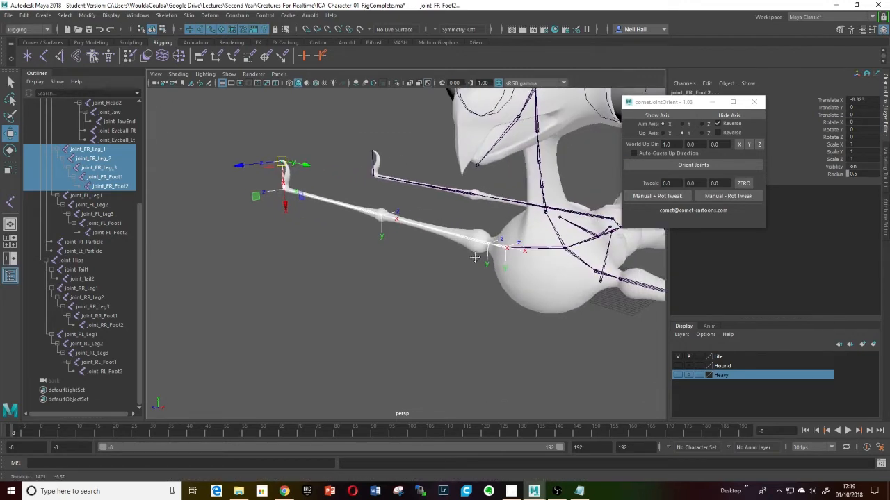
pyautogui.click(718, 124)
pyautogui.click(692, 165)
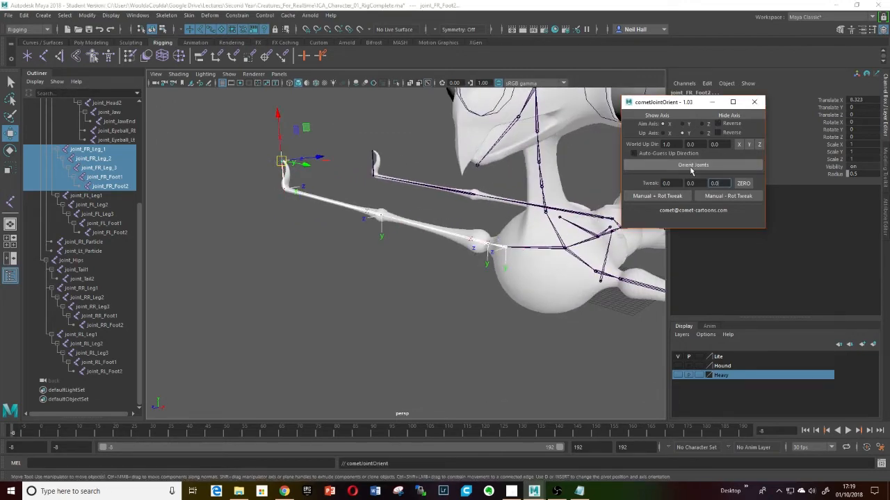
# - Set the world up direction to Y and reorient the front right leg joints
pyautogui.moveTo(454, 285)
pyautogui.keyDown('alt'); pyautogui.mouseDown()
pyautogui.moveTo(447, 294)
pyautogui.moveTo(463, 291)
pyautogui.moveTo(441, 292)
pyautogui.mouseUp(); pyautogui.keyUp('alt')
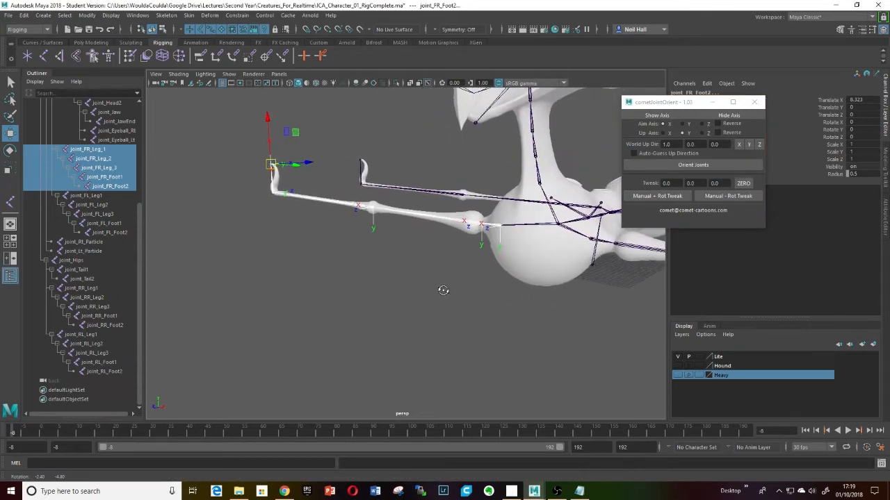
pyautogui.click(748, 144)
pyautogui.click(688, 167)
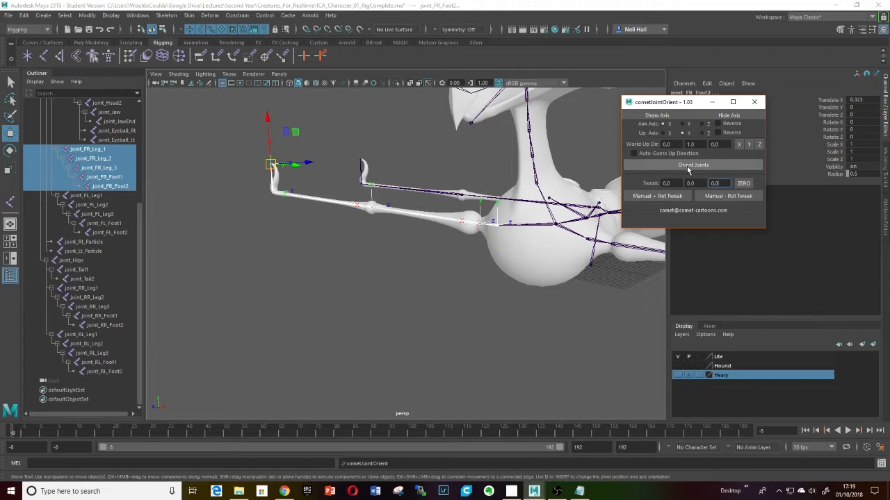
# - Select the rear right leg chain from joint_RR_Leg1 to joint_RR_Foot2, orient its joints and hide their axes
pyautogui.keyDown('alt'); pyautogui.moveTo(436, 238); pyautogui.dragTo(448, 266); pyautogui.keyUp('alt')
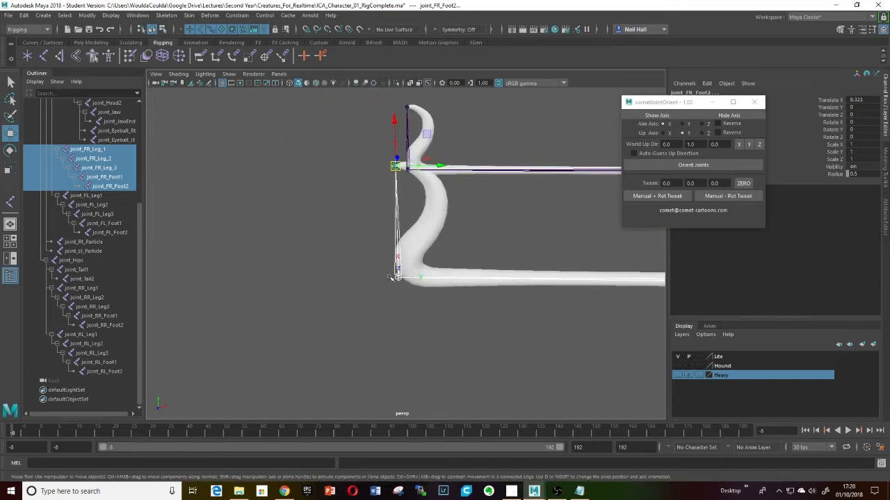
pyautogui.keyDown('alt'); pyautogui.moveTo(403, 229); pyautogui.dragTo(344, 244); pyautogui.keyUp('alt')
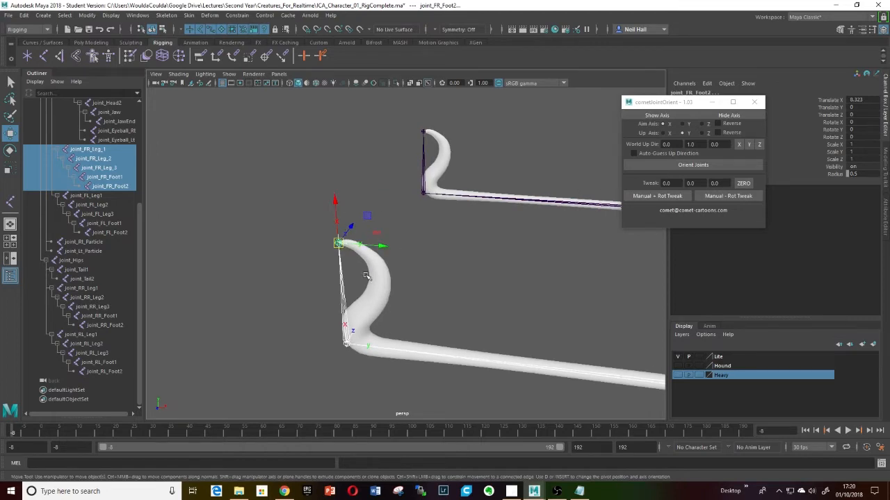
pyautogui.keyDown('alt'); pyautogui.moveTo(367, 276); pyautogui.dragTo(508, 246); pyautogui.keyUp('alt')
pyautogui.click(588, 228)
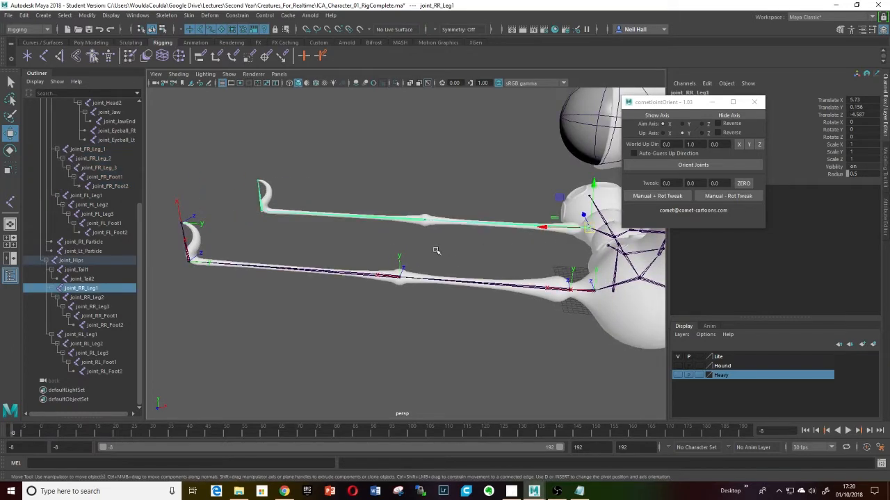
pyautogui.keyDown('shift'); pyautogui.click(105, 324); pyautogui.keyUp('shift')
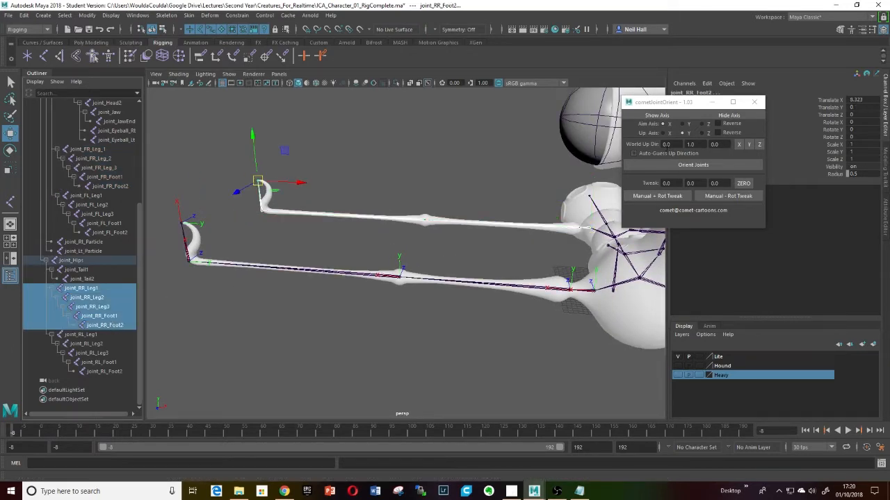
pyautogui.click(693, 166)
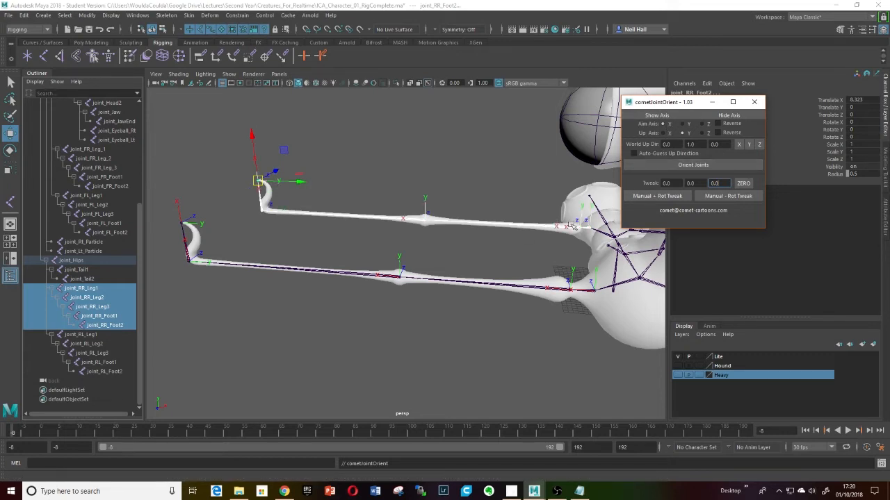
pyautogui.keyDown('alt'); pyautogui.moveTo(536, 252); pyautogui.dragTo(556, 229); pyautogui.keyUp('alt')
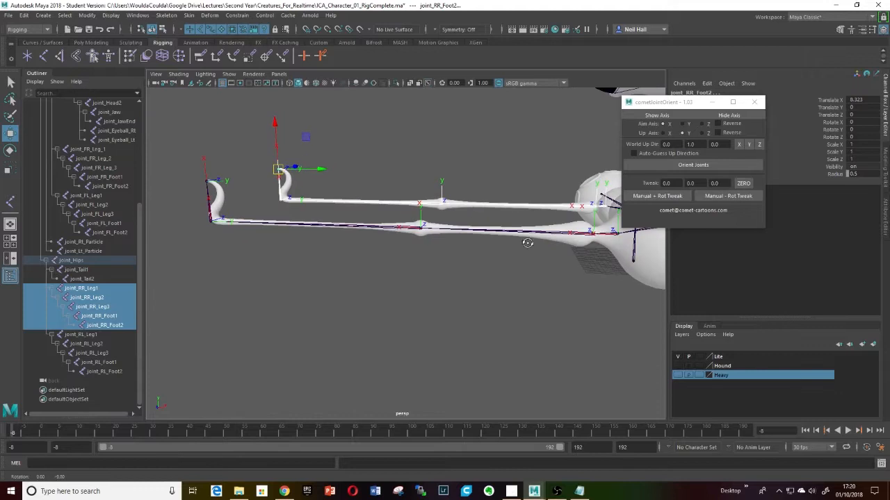
pyautogui.click(726, 116)
pyautogui.keyDown('alt'); pyautogui.moveTo(599, 207); pyautogui.dragTo(515, 231); pyautogui.keyUp('alt')
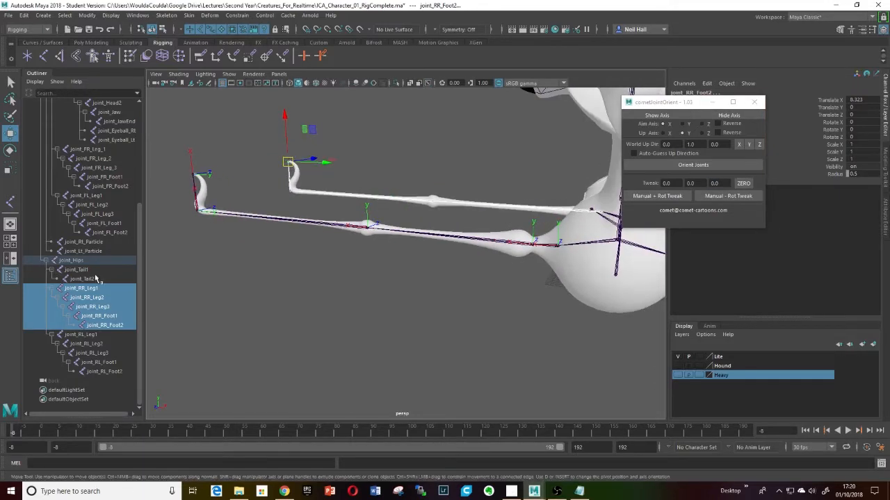
# - Reselect the front right leg chain from joint_FR_Leg_1 to joint_FR_Foot2, orient its joints and hide their axes
pyautogui.click(73, 335)
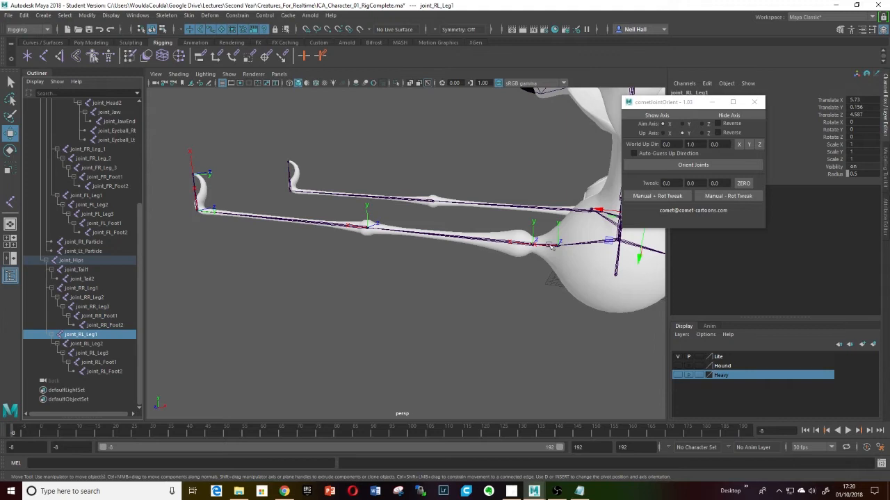
pyautogui.click(86, 150)
pyautogui.keyDown('shift'); pyautogui.click(107, 187); pyautogui.keyUp('shift')
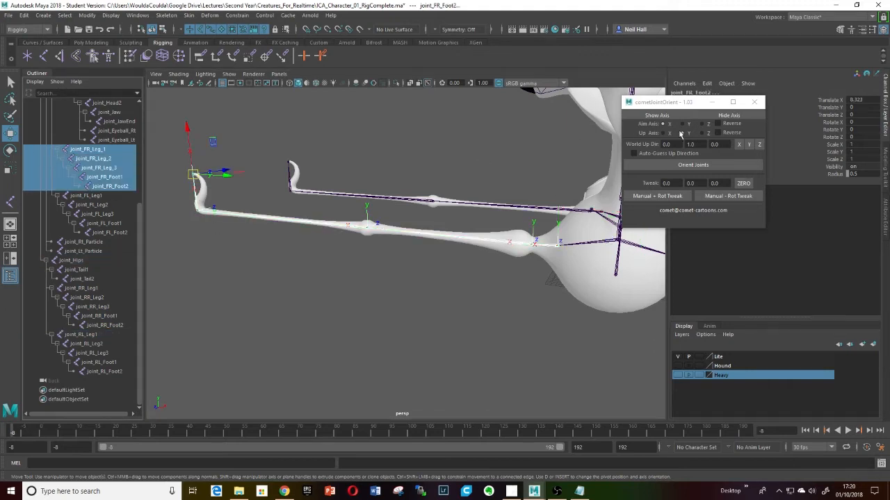
pyautogui.click(683, 167)
pyautogui.click(722, 116)
# - Inspect the axes of the front right and front left upper leg joints from below the body
pyautogui.keyDown('alt'); pyautogui.moveTo(475, 237); pyautogui.dragTo(423, 237); pyautogui.keyUp('alt')
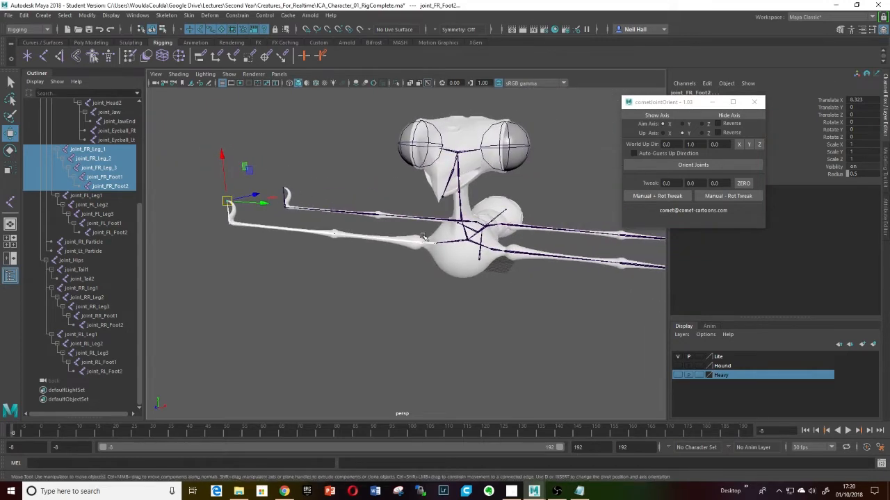
pyautogui.scroll(3, 486, 261)
pyautogui.keyDown('alt'); pyautogui.moveTo(476, 257); pyautogui.dragTo(442, 254, button='middle'); pyautogui.keyUp('alt')
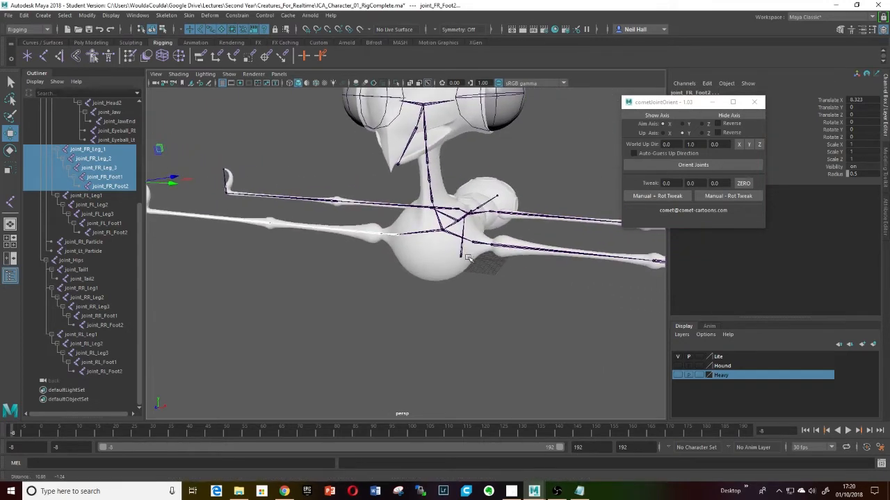
pyautogui.click(394, 237)
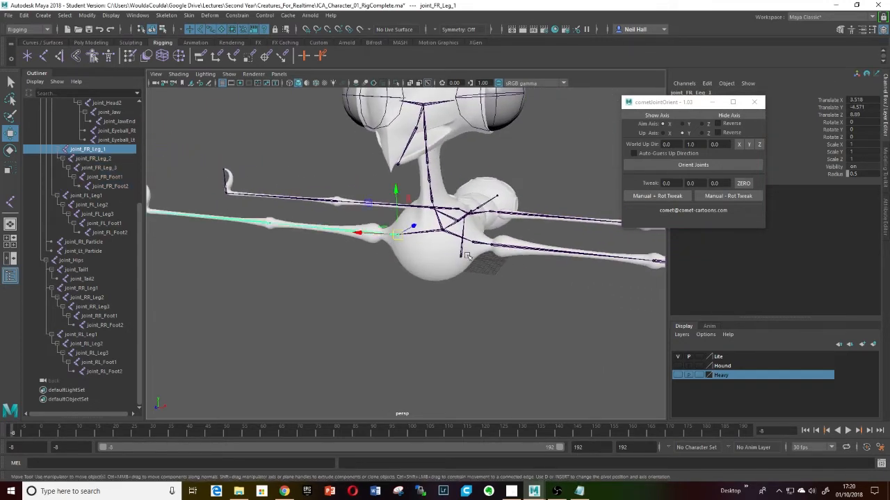
pyautogui.click(484, 244)
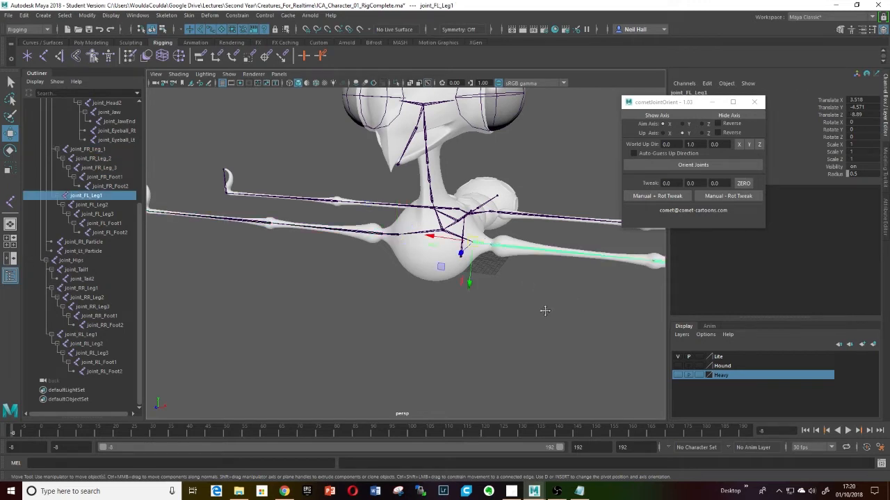
pyautogui.keyDown('alt'); pyautogui.moveTo(545, 311); pyautogui.dragTo(501, 297); pyautogui.keyUp('alt')
pyautogui.scroll(5, 520, 309)
pyautogui.scroll(-3, 508, 311)
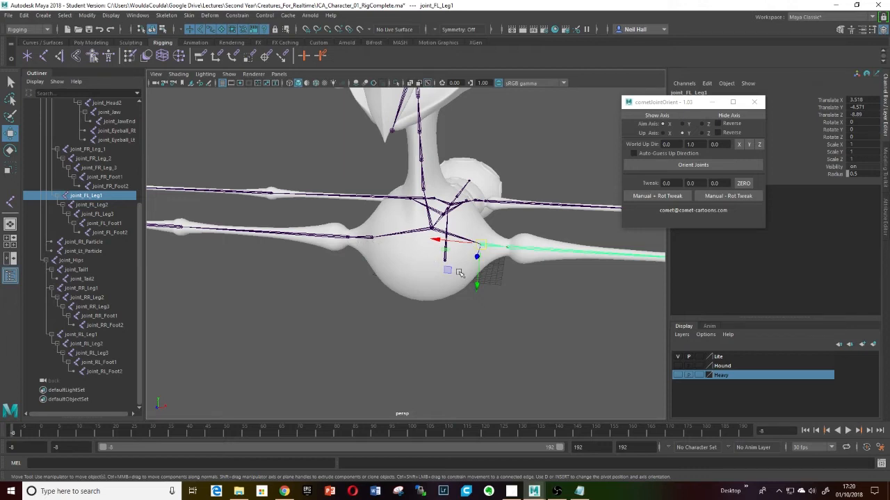
# - Select joint_FR_Leg_2 and joint_FL_Leg2 together and orient both joints
pyautogui.click(340, 238)
pyautogui.moveTo(357, 264)
pyautogui.keyDown('alt'); pyautogui.mouseDown()
pyautogui.moveTo(348, 272)
pyautogui.moveTo(351, 249)
pyautogui.mouseUp(); pyautogui.keyUp('alt')
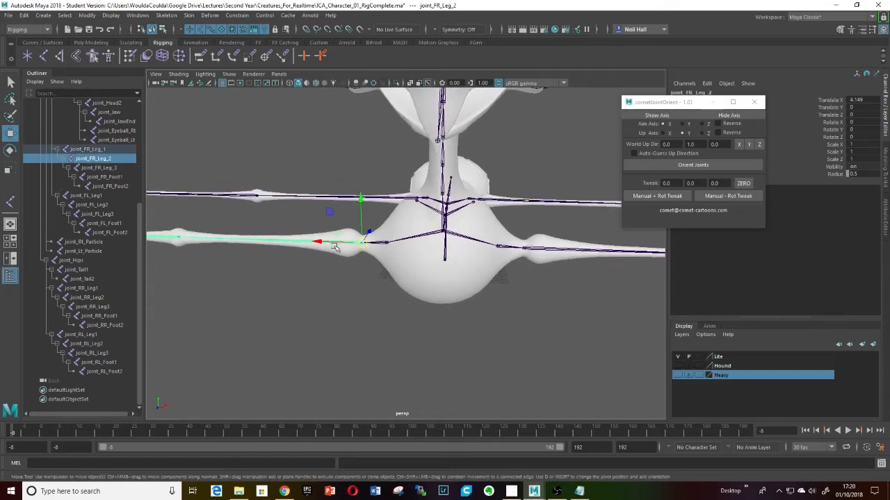
pyautogui.keyDown('shift'); pyautogui.click(540, 250); pyautogui.keyUp('shift')
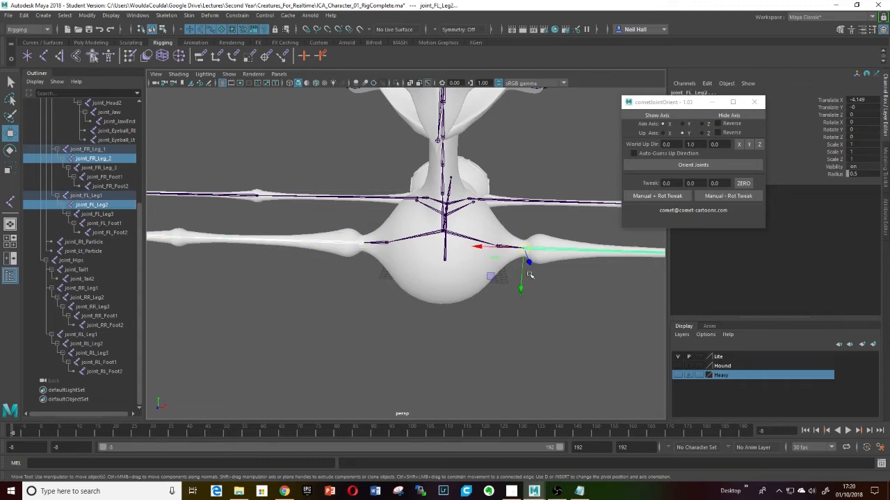
pyautogui.scroll(-3, 530, 273)
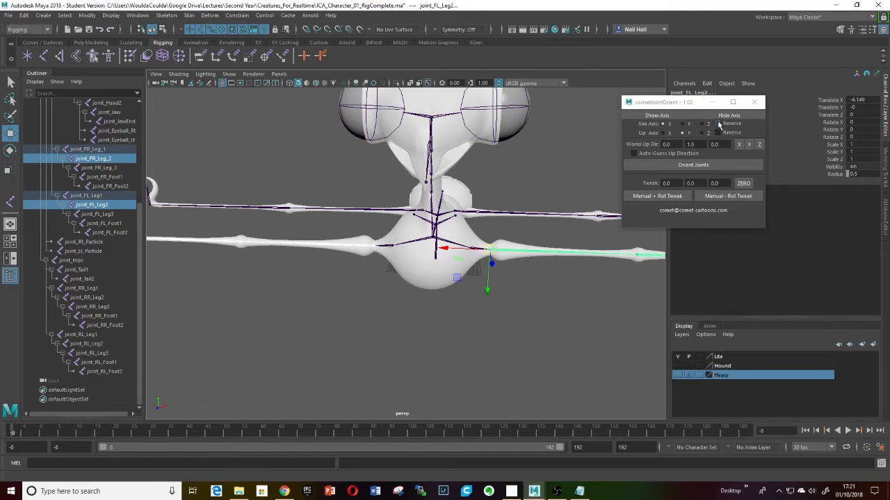
pyautogui.click(695, 165)
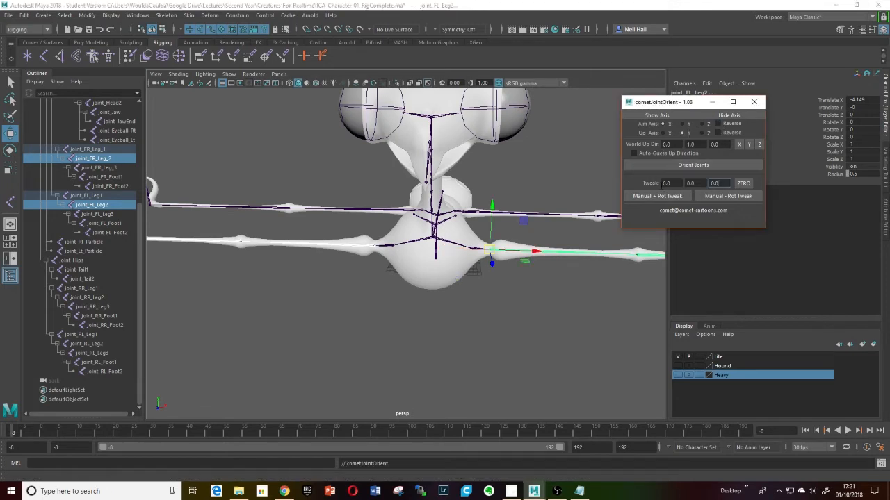
# - Inspect the axes of joint_FR_Leg_2 and joint_FL_Leg2 from different angles
pyautogui.keyDown('alt'); pyautogui.moveTo(543, 236); pyautogui.dragTo(525, 262); pyautogui.keyUp('alt')
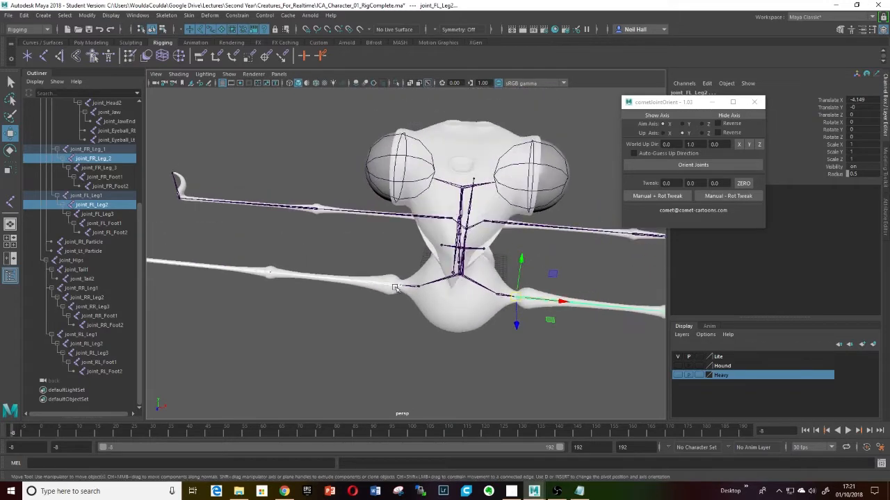
pyautogui.click(392, 288)
pyautogui.click(392, 285)
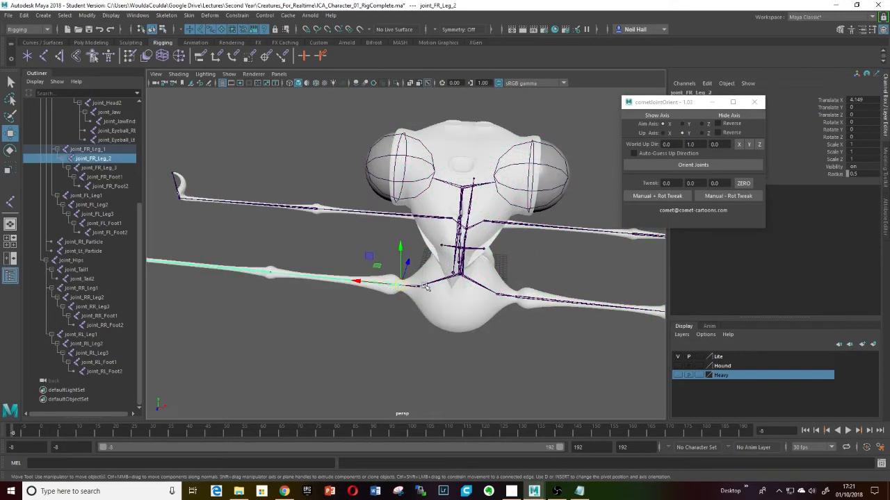
pyautogui.keyDown('alt'); pyautogui.moveTo(425, 287); pyautogui.dragTo(446, 227); pyautogui.keyUp('alt')
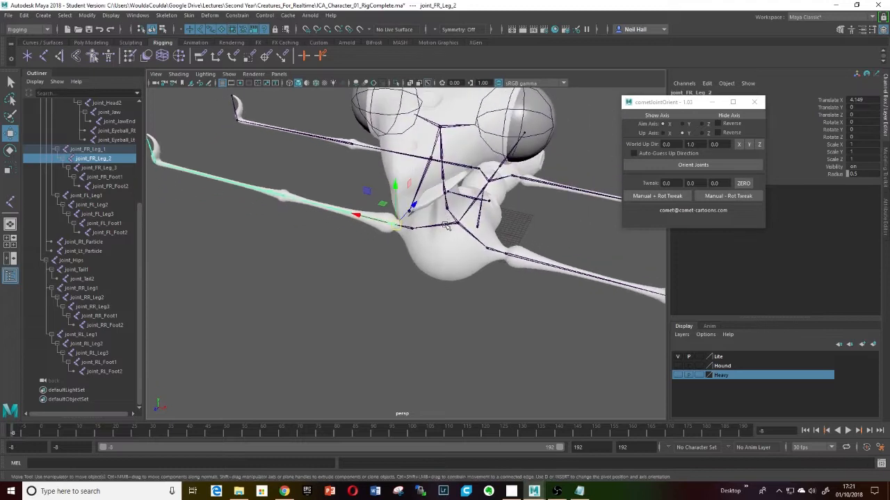
pyautogui.click(513, 256)
pyautogui.keyDown('alt'); pyautogui.moveTo(510, 271); pyautogui.dragTo(451, 299); pyautogui.keyUp('alt')
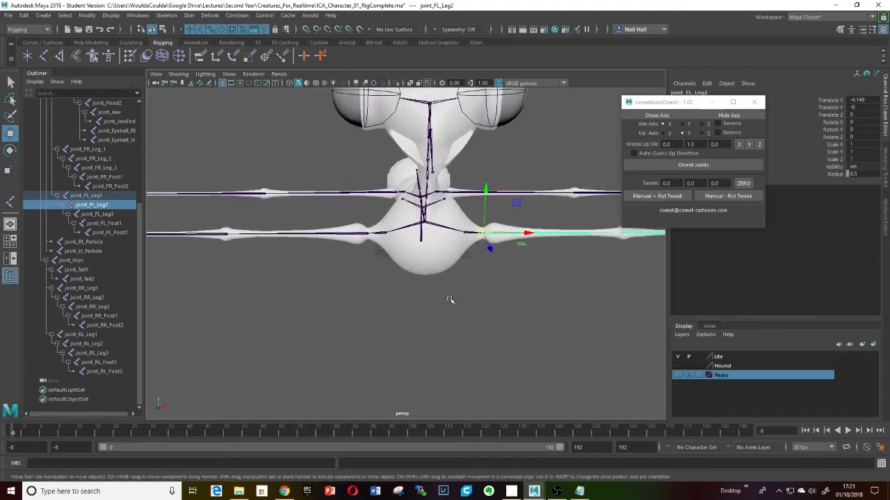
pyautogui.scroll(-5, 452, 299)
pyautogui.press('q')
pyautogui.click(451, 253)
pyautogui.moveTo(467, 261); pyautogui.dragTo(512, 264, button='middle')
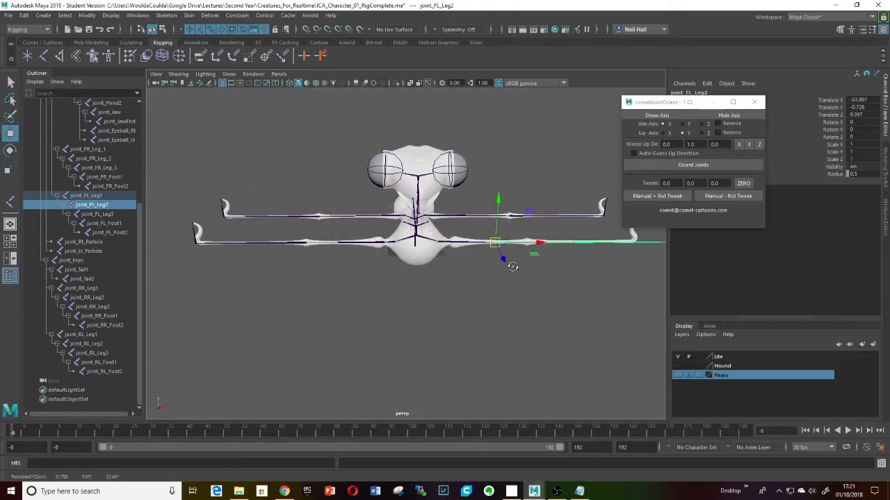
pyautogui.keyDown('alt'); pyautogui.moveTo(513, 264); pyautogui.dragTo(506, 269); pyautogui.keyUp('alt')
pyautogui.hotkey('ctrl', 'z')
pyautogui.hotkey('ctrl', 'z')
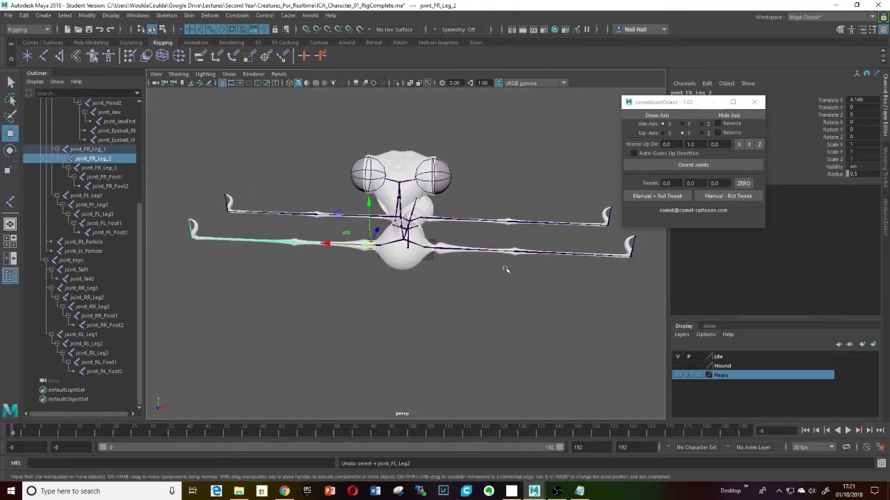
# - Add joint_FL_Leg2 to the selection alongside joint_FR_Leg_2 and switch to the Rotate tool, checking its settings
pyautogui.moveTo(459, 260)
pyautogui.keyDown('alt'); pyautogui.mouseDown()
pyautogui.moveTo(472, 260)
pyautogui.moveTo(444, 276)
pyautogui.moveTo(448, 269)
pyautogui.mouseUp(); pyautogui.keyUp('alt')
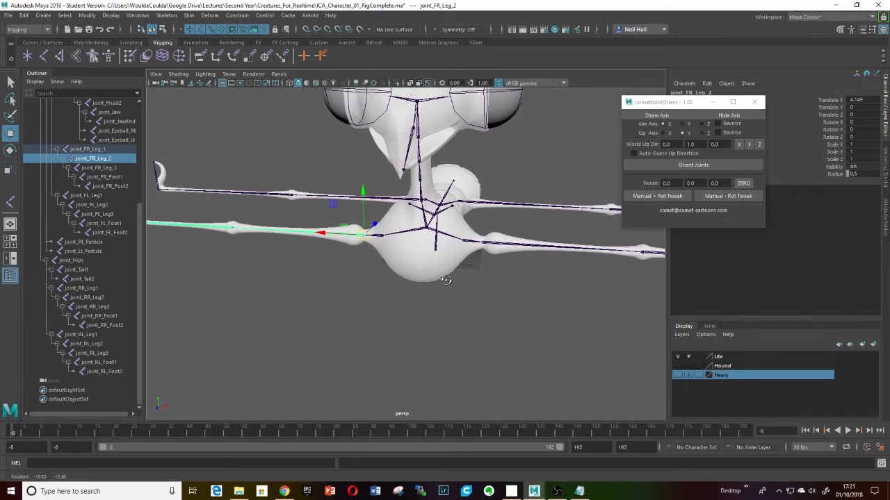
pyautogui.keyDown('shift'); pyautogui.click(495, 243); pyautogui.keyUp('shift')
pyautogui.press('e')
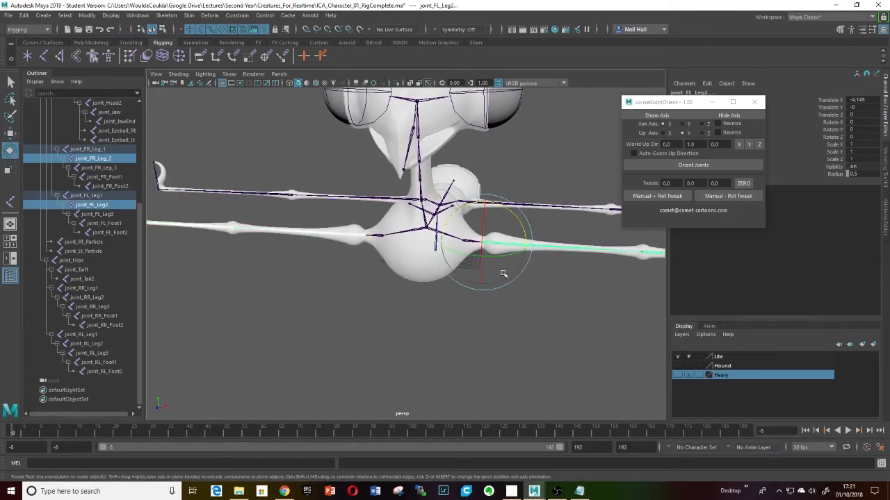
pyautogui.doubleClick(9, 151)
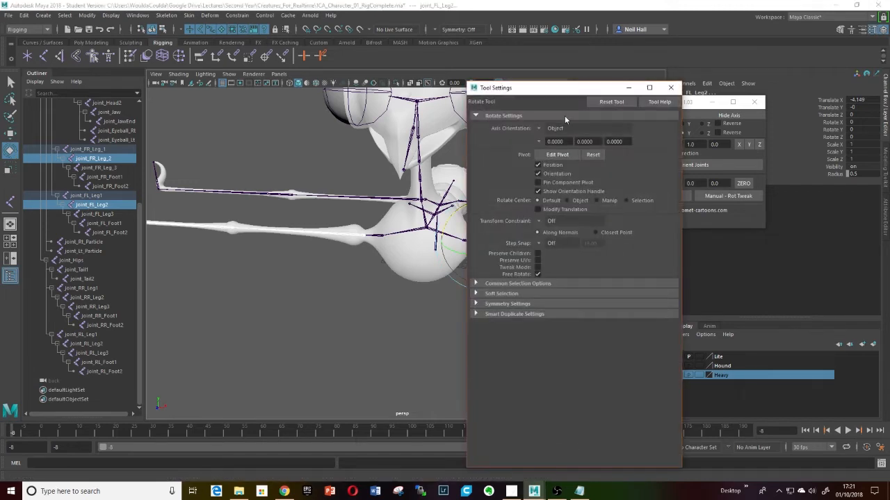
pyautogui.click(670, 87)
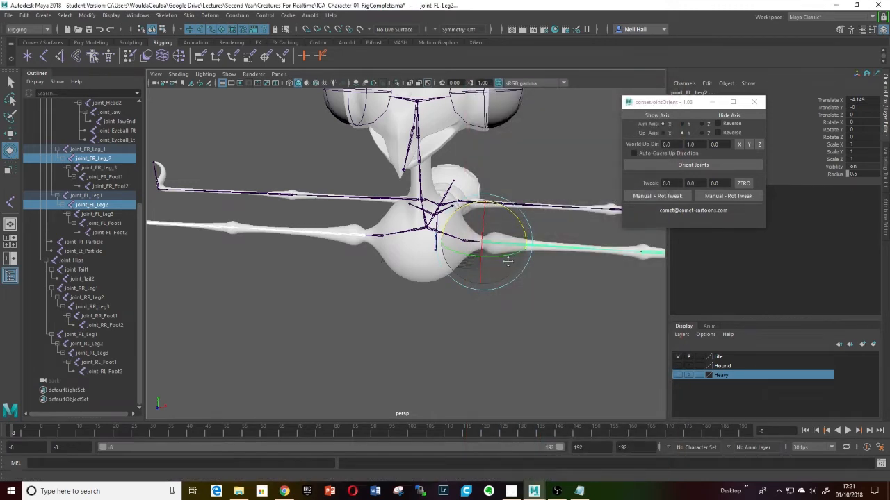
# - Try rotating the selected upper leg joints with the rotate manipulator
pyautogui.moveTo(516, 217); pyautogui.dragTo(526, 183)
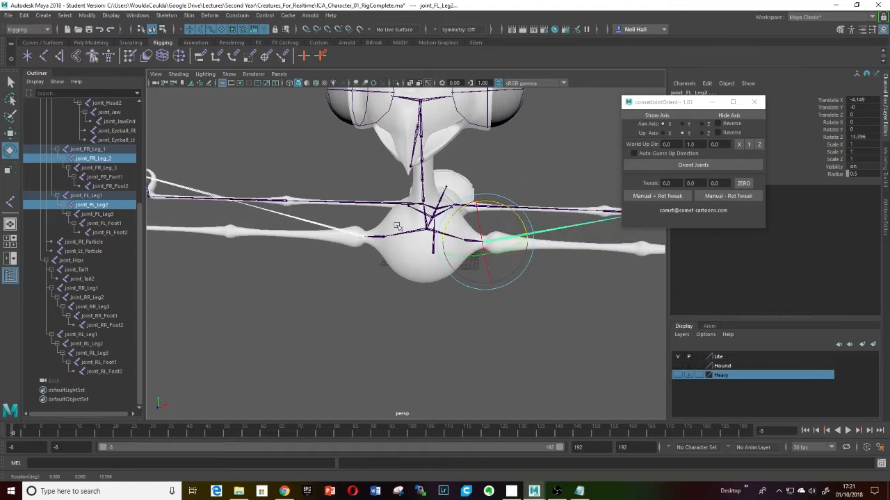
pyautogui.keyDown('alt'); pyautogui.moveTo(413, 223); pyautogui.dragTo(419, 201); pyautogui.keyUp('alt')
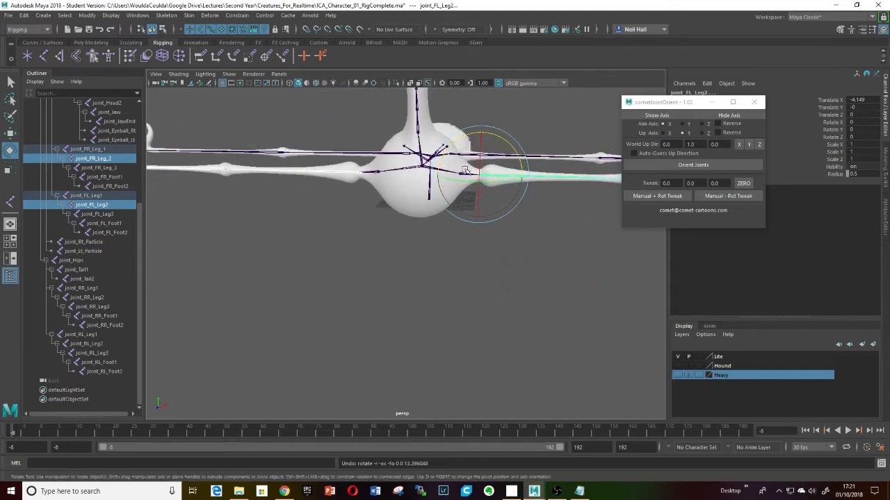
pyautogui.keyDown('alt'); pyautogui.moveTo(463, 182); pyautogui.dragTo(451, 197); pyautogui.keyUp('alt')
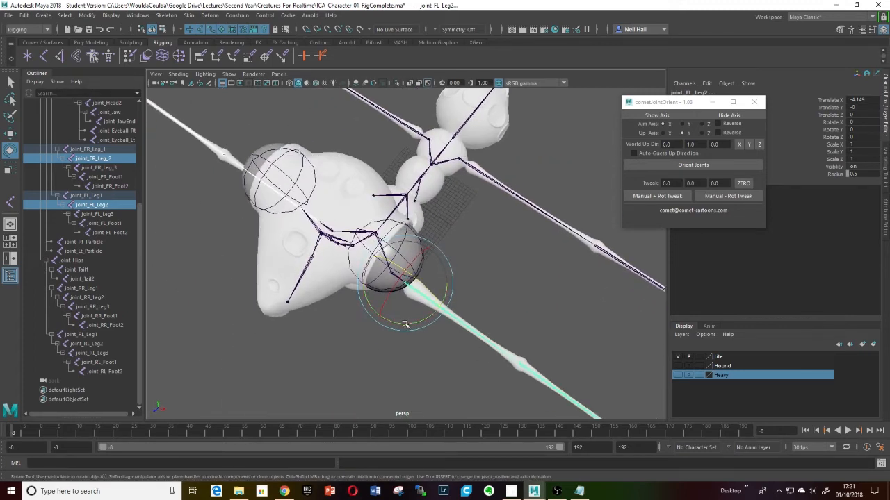
pyautogui.moveTo(409, 324); pyautogui.dragTo(421, 306)
pyautogui.hotkey('ctrl', 'z')
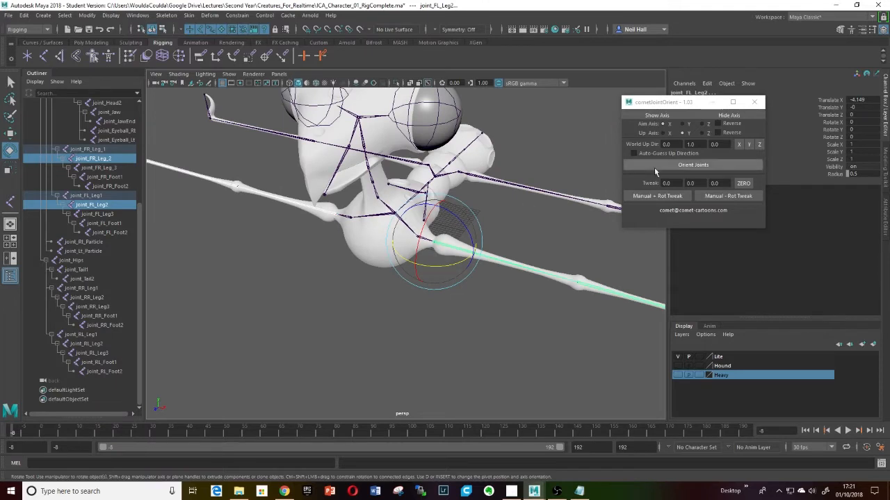
# - Show the local axes of the selected joints and select only joint_FL_Leg2
pyautogui.click(660, 118)
pyautogui.moveTo(447, 294)
pyautogui.keyDown('alt'); pyautogui.mouseDown()
pyautogui.moveTo(478, 279)
pyautogui.moveTo(440, 278)
pyautogui.mouseUp(); pyautogui.keyUp('alt')
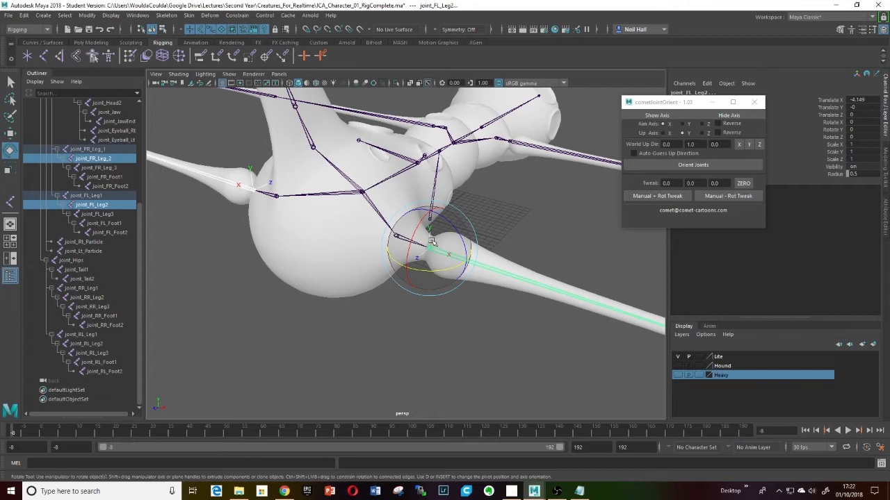
pyautogui.click(477, 314)
pyautogui.click(478, 276)
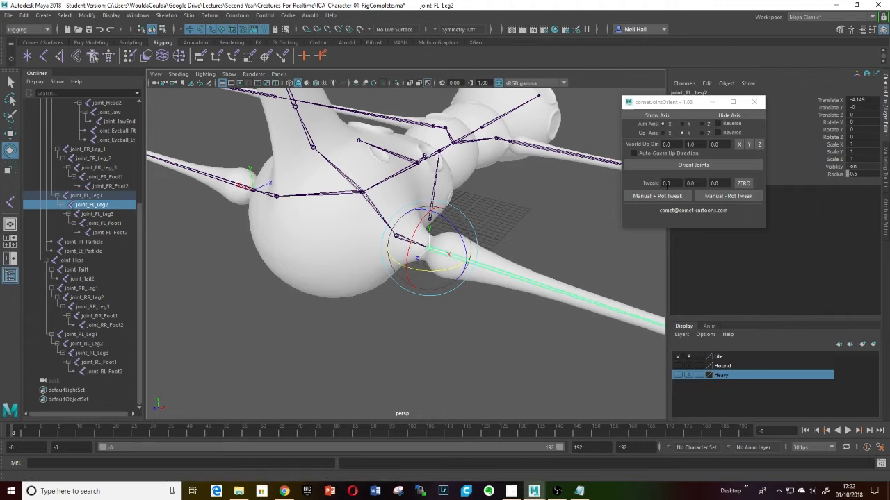
# - Set the tweak value to 30 and apply a positive manual rotation tweak to joint_FL_Leg2's axis
pyautogui.click(666, 183)
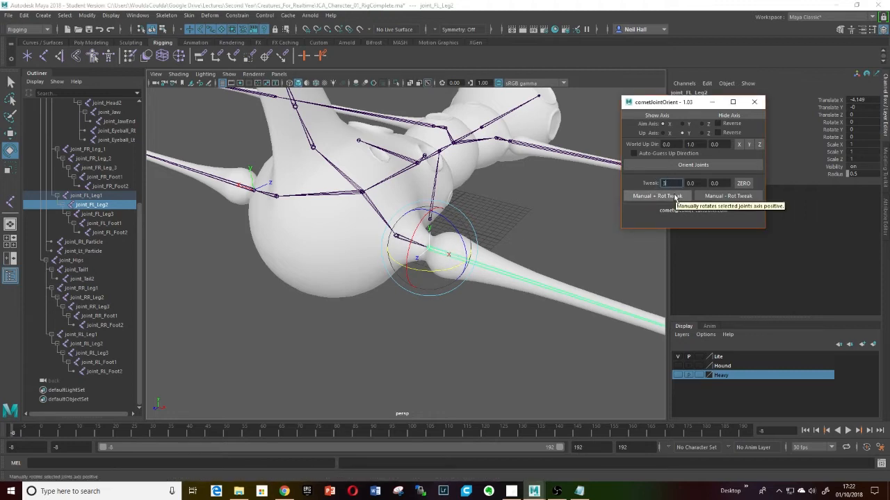
pyautogui.click(659, 196)
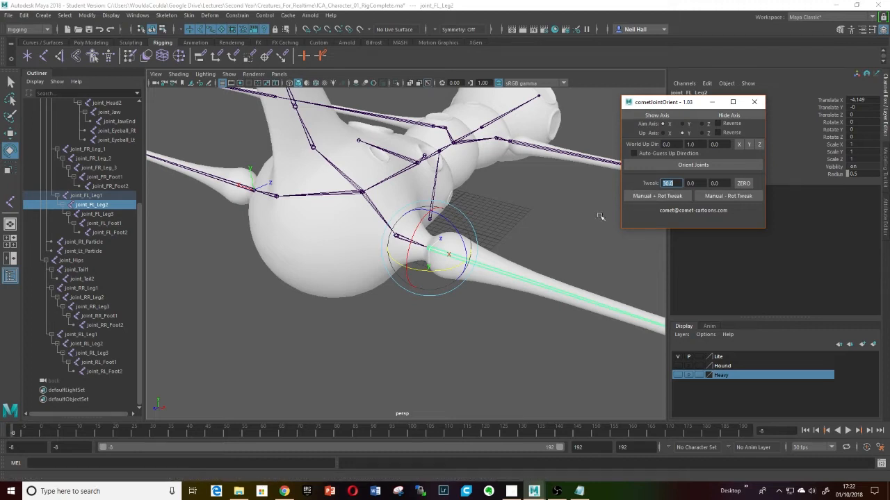
pyautogui.keyDown('alt'); pyautogui.moveTo(473, 275); pyautogui.dragTo(497, 298); pyautogui.keyUp('alt')
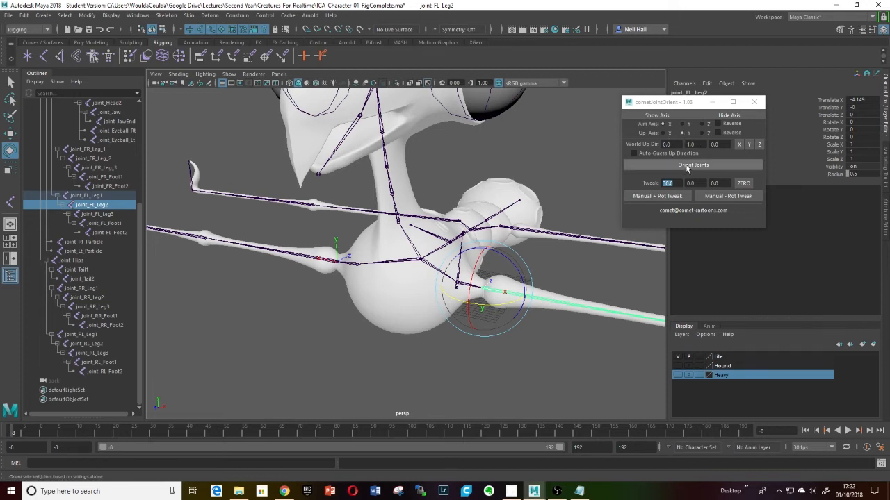
# - Reselect joint_FL_Leg2, enable Reverse for the up axis and orient the joint
pyautogui.click(582, 329)
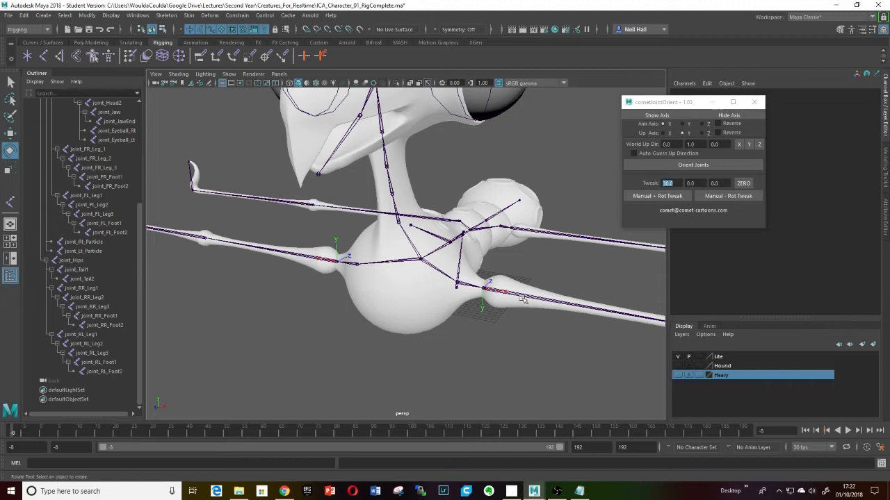
pyautogui.click(522, 299)
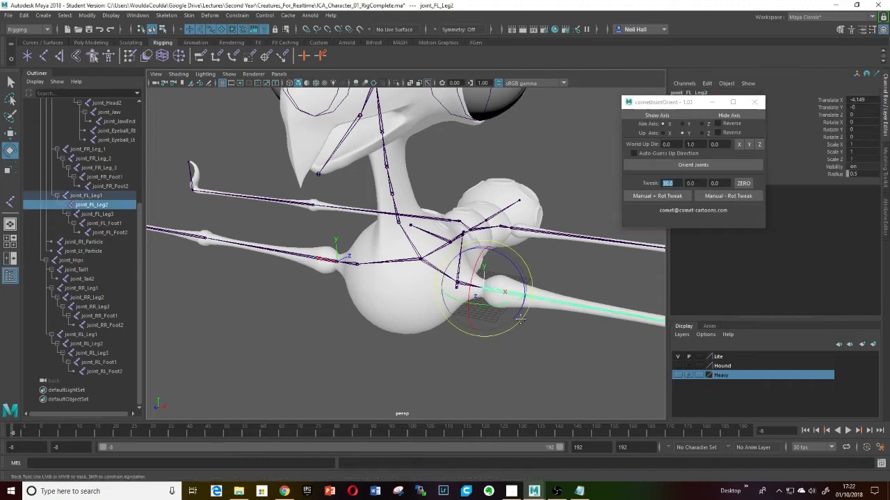
pyautogui.keyDown('alt'); pyautogui.moveTo(520, 319); pyautogui.dragTo(538, 310); pyautogui.keyUp('alt')
pyautogui.click(718, 133)
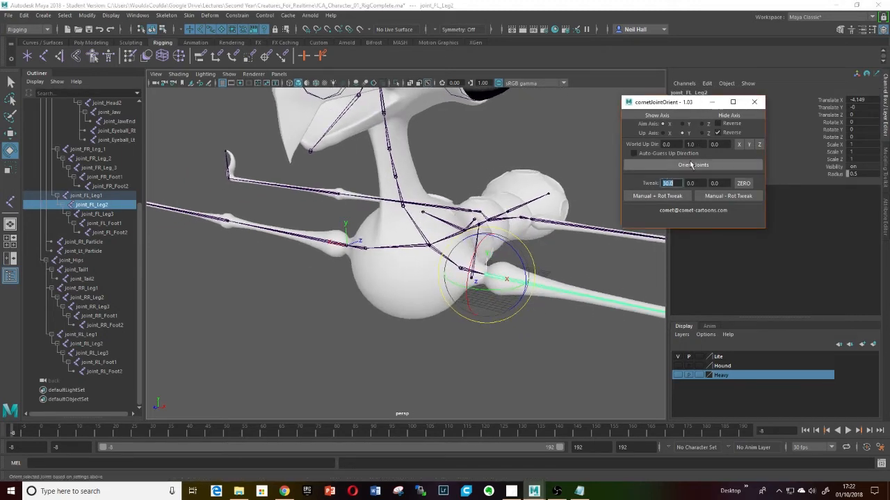
pyautogui.click(692, 165)
# - Try rotating joint_FR_Leg_2 and joint_FL_Leg2 together with the rotate manipulator
pyautogui.moveTo(441, 319)
pyautogui.keyDown('alt'); pyautogui.mouseDown()
pyautogui.moveTo(455, 299)
pyautogui.moveTo(421, 314)
pyautogui.moveTo(440, 313)
pyautogui.mouseUp(); pyautogui.keyUp('alt')
pyautogui.scroll(5, 453, 304)
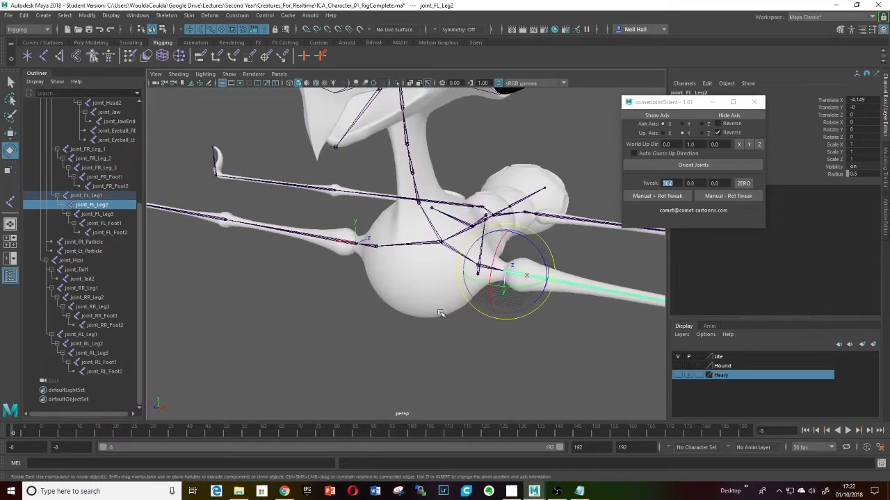
pyautogui.keyDown('shift'); pyautogui.click(329, 238); pyautogui.keyUp('shift')
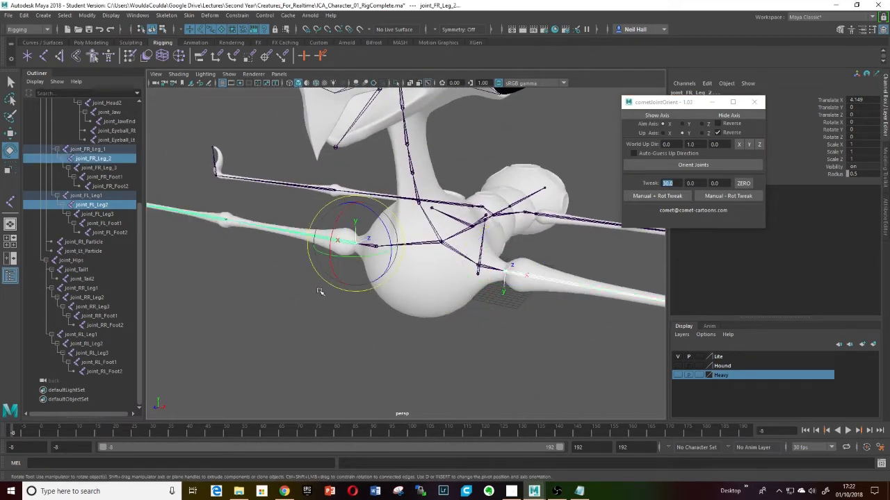
pyautogui.keyDown('alt'); pyautogui.moveTo(328, 238); pyautogui.dragTo(366, 213); pyautogui.keyUp('alt')
pyautogui.hotkey('ctrl', 'z')
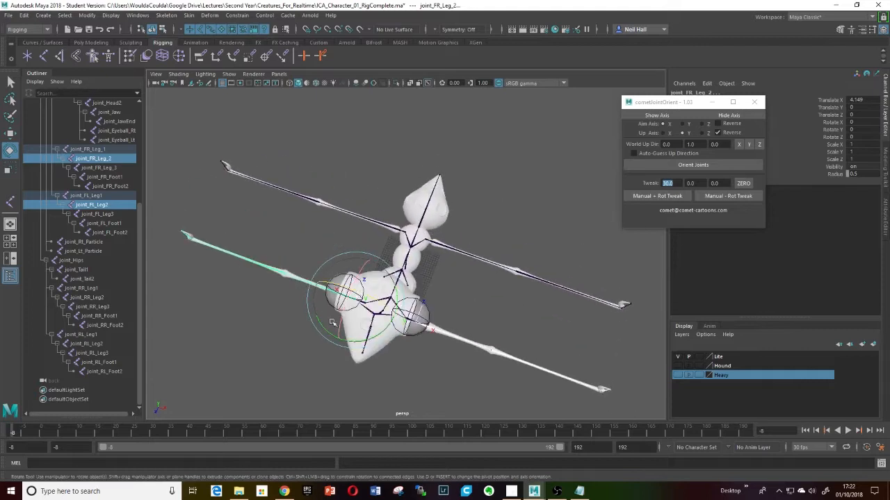
pyautogui.moveTo(318, 319)
pyautogui.mouseDown()
pyautogui.moveTo(331, 340)
pyautogui.moveTo(314, 321)
pyautogui.mouseUp()
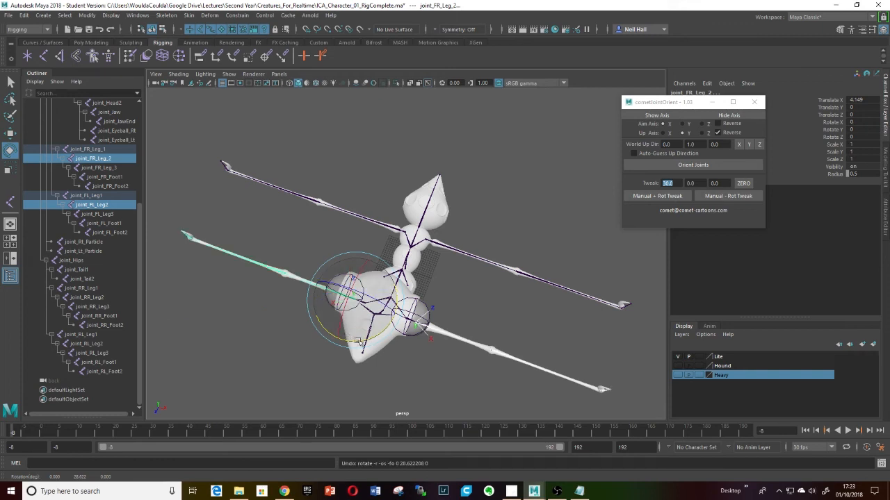
pyautogui.keyDown('alt'); pyautogui.moveTo(358, 340); pyautogui.dragTo(352, 235); pyautogui.keyUp('alt')
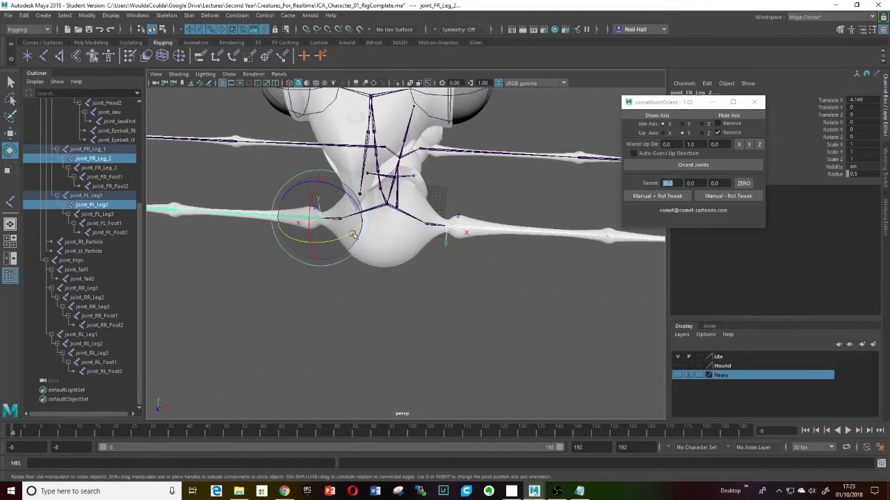
pyautogui.hotkey('ctrl', 'z')
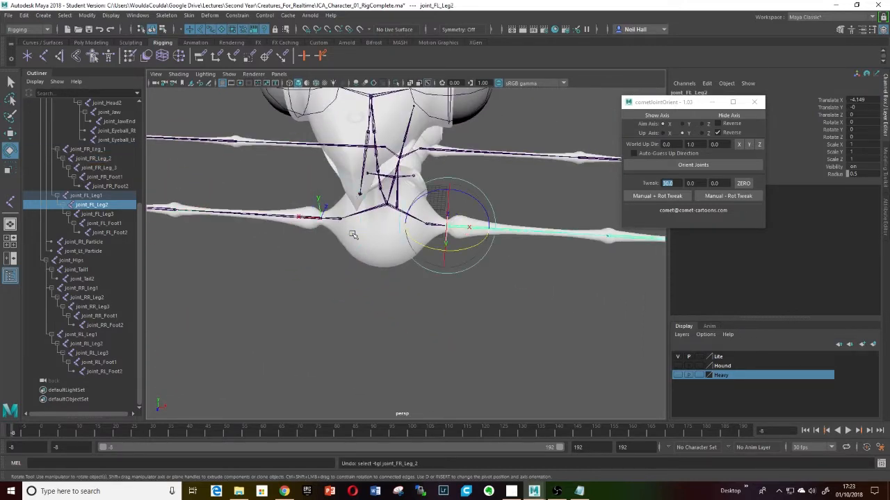
# - Orient joint_FL_Leg2 again with the reversed up axis setting
pyautogui.keyDown('alt'); pyautogui.moveTo(374, 257); pyautogui.dragTo(369, 294); pyautogui.keyUp('alt')
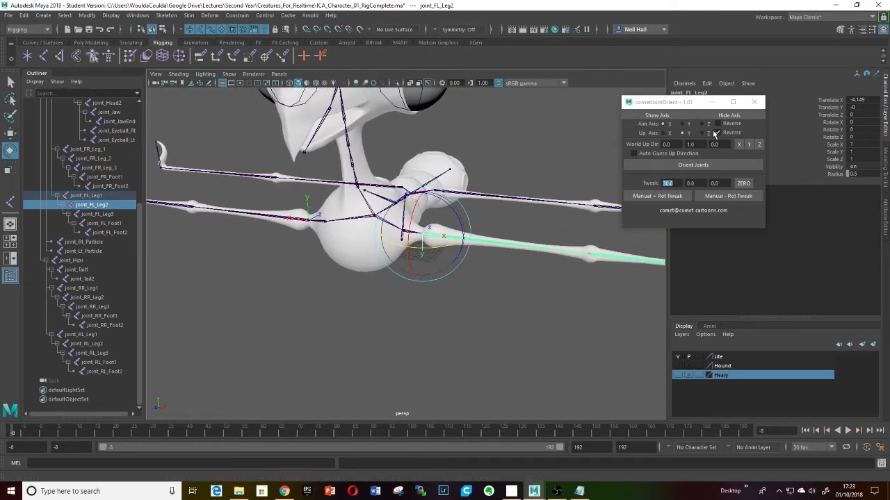
pyautogui.click(693, 166)
pyautogui.click(694, 165)
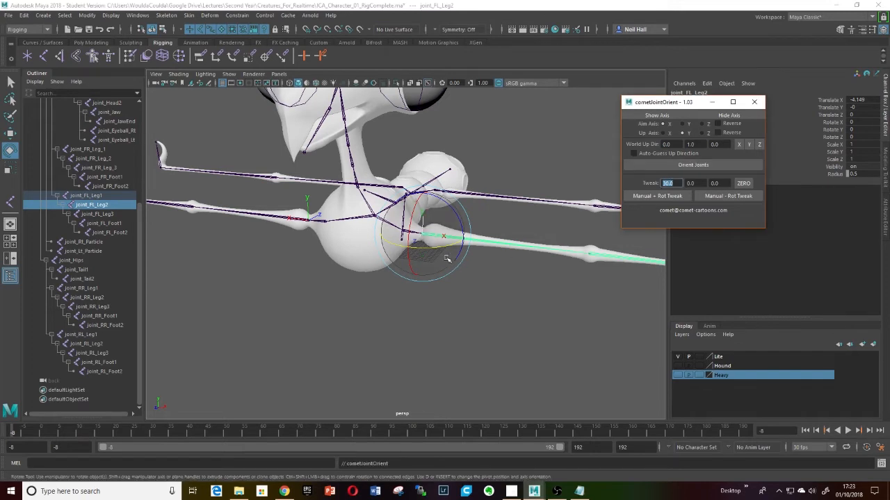
# - Select the front left leg chain from joint_FL_Leg1 to joint_FL_Foot2 and orient its joints
pyautogui.keyDown('alt'); pyautogui.moveTo(447, 260); pyautogui.dragTo(458, 225); pyautogui.keyUp('alt')
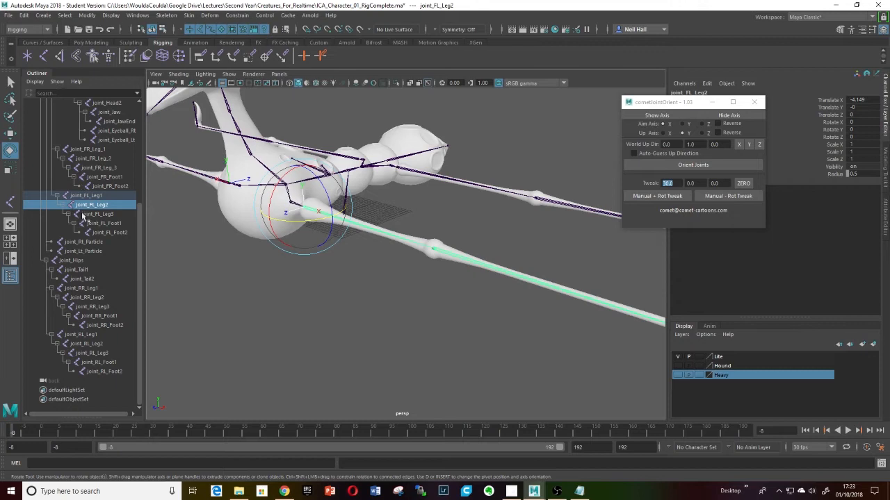
pyautogui.click(78, 197)
pyautogui.keyDown('shift'); pyautogui.click(112, 232); pyautogui.keyUp('shift')
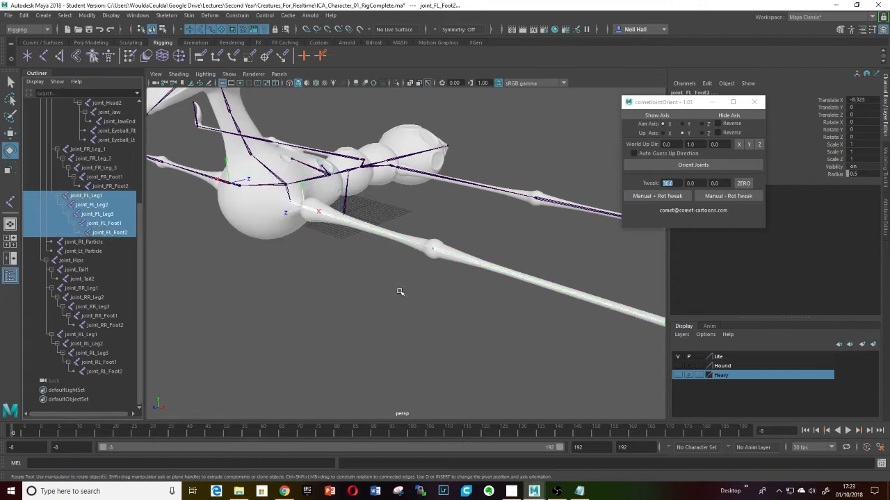
pyautogui.click(697, 166)
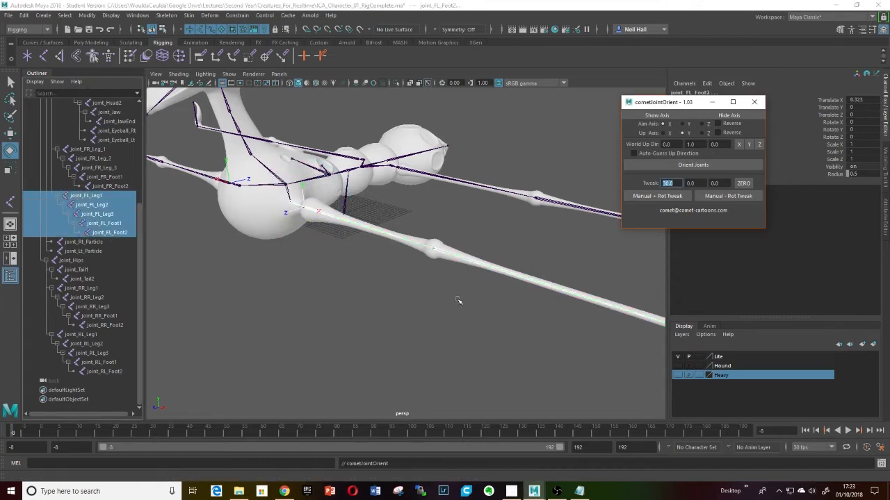
# - Inspect the front left leg chain's axes along the leg and hide them
pyautogui.keyDown('alt'); pyautogui.moveTo(480, 296); pyautogui.dragTo(349, 272, button='middle'); pyautogui.keyUp('alt')
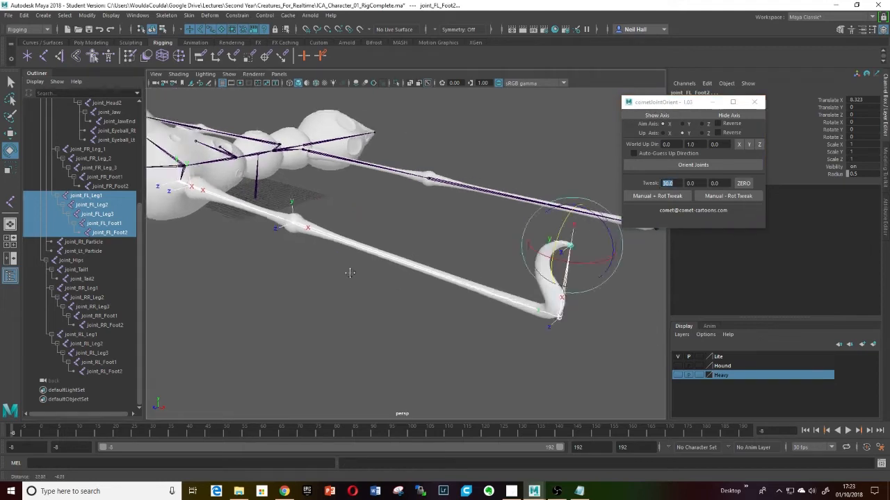
pyautogui.keyDown('alt'); pyautogui.moveTo(350, 272); pyautogui.dragTo(378, 272); pyautogui.keyUp('alt')
pyautogui.moveTo(377, 272)
pyautogui.keyDown('alt'); pyautogui.mouseDown(button='right')
pyautogui.moveTo(324, 278)
pyautogui.moveTo(373, 266)
pyautogui.mouseUp(button='right'); pyautogui.keyUp('alt')
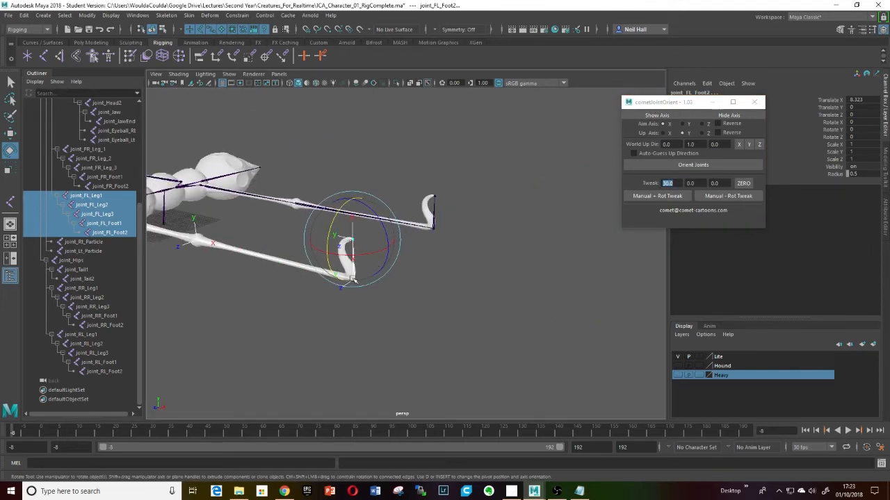
pyautogui.keyDown('alt'); pyautogui.moveTo(352, 278); pyautogui.dragTo(463, 239); pyautogui.keyUp('alt')
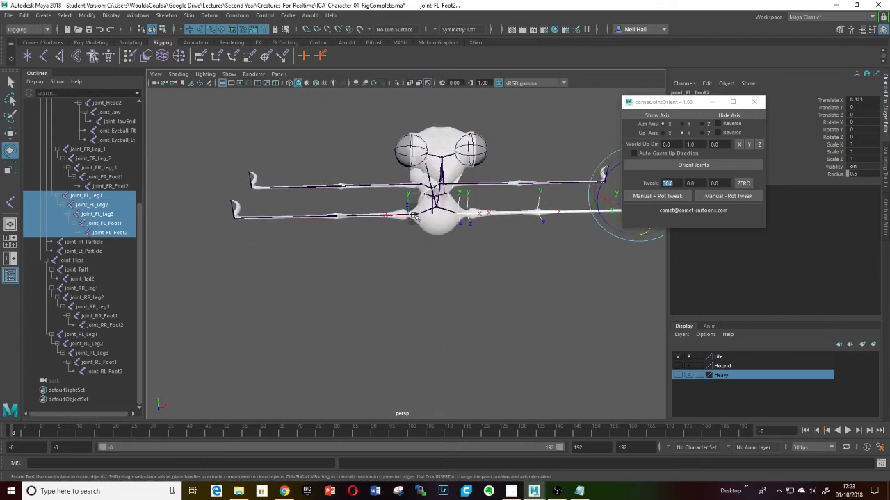
pyautogui.click(730, 116)
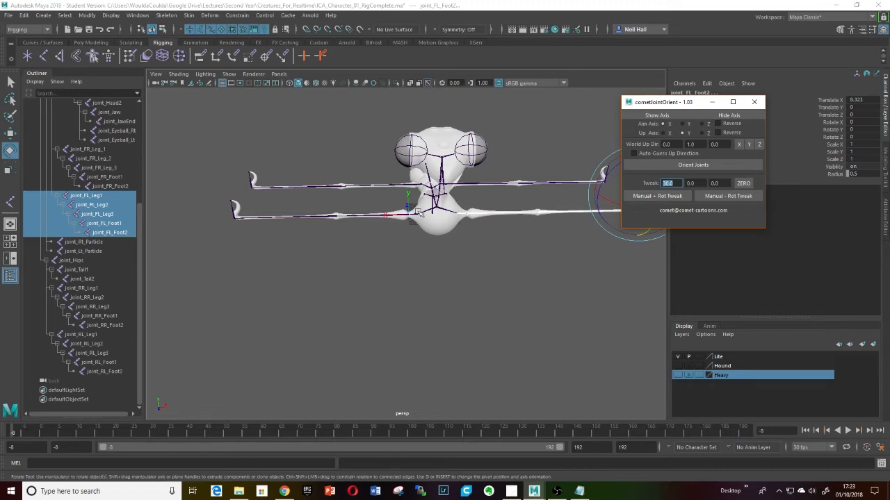
# - Select the front right leg chain from joint_FR_Leg_1 to joint_FR_Foot2 and show its axes
pyautogui.click(85, 149)
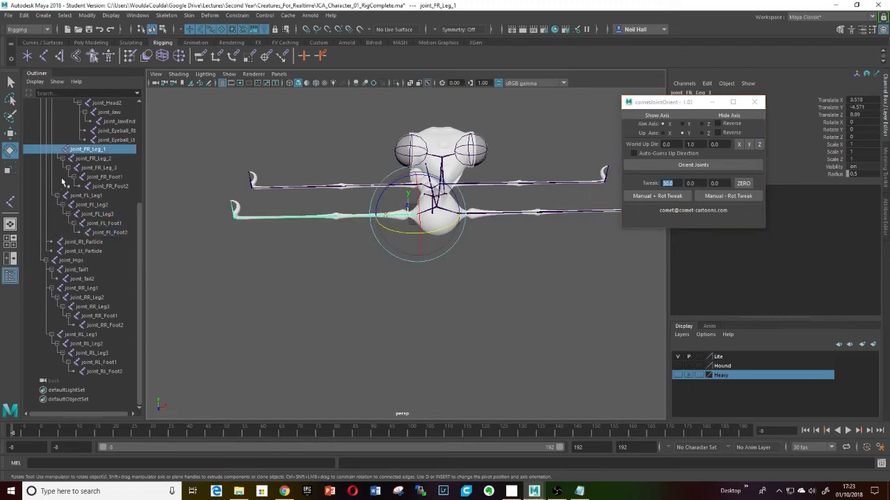
pyautogui.keyDown('shift'); pyautogui.click(98, 186); pyautogui.keyUp('shift')
pyautogui.click(674, 116)
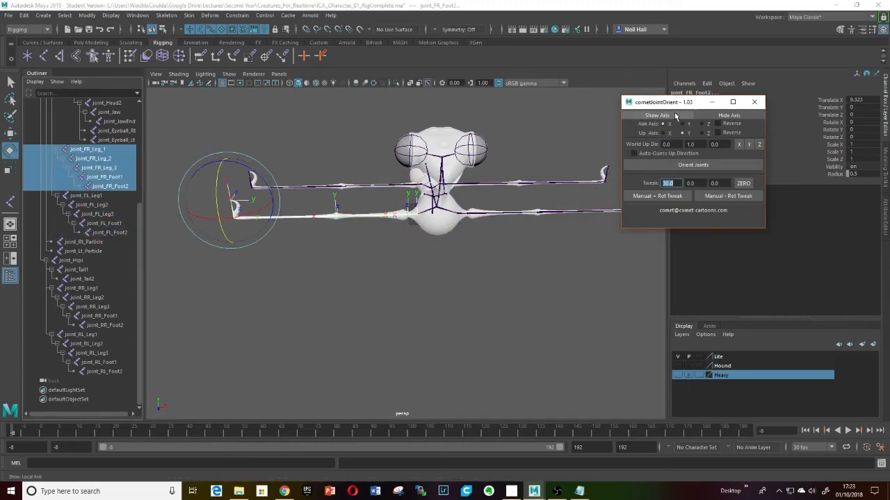
# - Select the rear right leg chain from joint_RR_Leg1 to joint_RR_Foot2, show its axes and orient its joints
pyautogui.keyDown('alt'); pyautogui.moveTo(507, 205); pyautogui.dragTo(449, 226); pyautogui.keyUp('alt')
pyautogui.keyDown('alt'); pyautogui.moveTo(449, 226); pyautogui.dragTo(472, 226, button='right'); pyautogui.keyUp('alt')
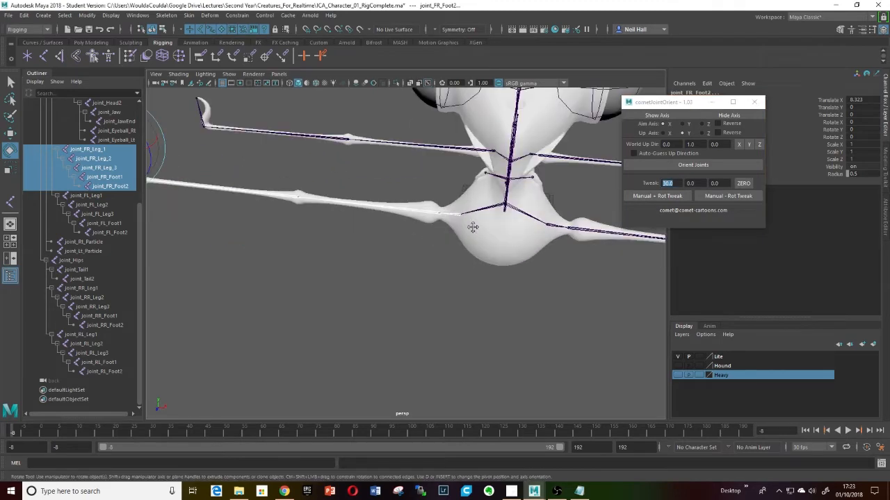
pyautogui.keyDown('alt'); pyautogui.moveTo(472, 226); pyautogui.dragTo(462, 276, button='middle'); pyautogui.keyUp('alt')
pyautogui.keyDown('alt'); pyautogui.moveTo(461, 276); pyautogui.dragTo(479, 247); pyautogui.keyUp('alt')
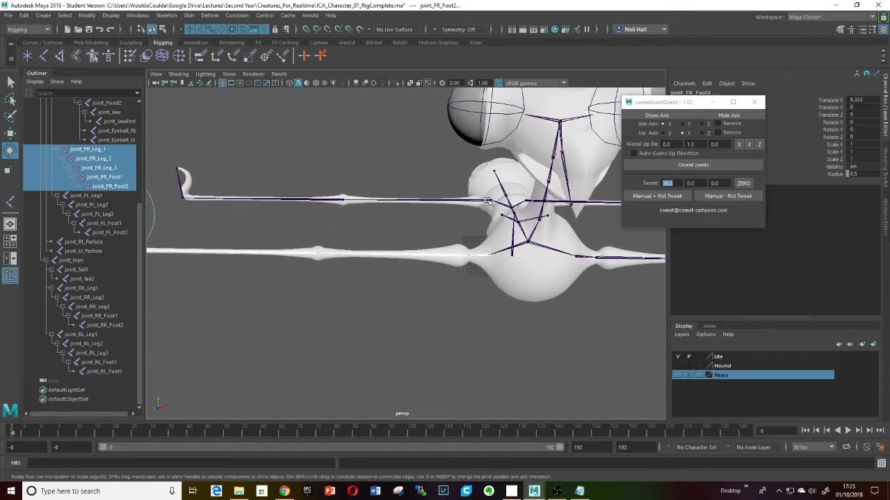
pyautogui.click(489, 201)
pyautogui.keyDown('alt'); pyautogui.moveTo(489, 201); pyautogui.dragTo(508, 195); pyautogui.keyUp('alt')
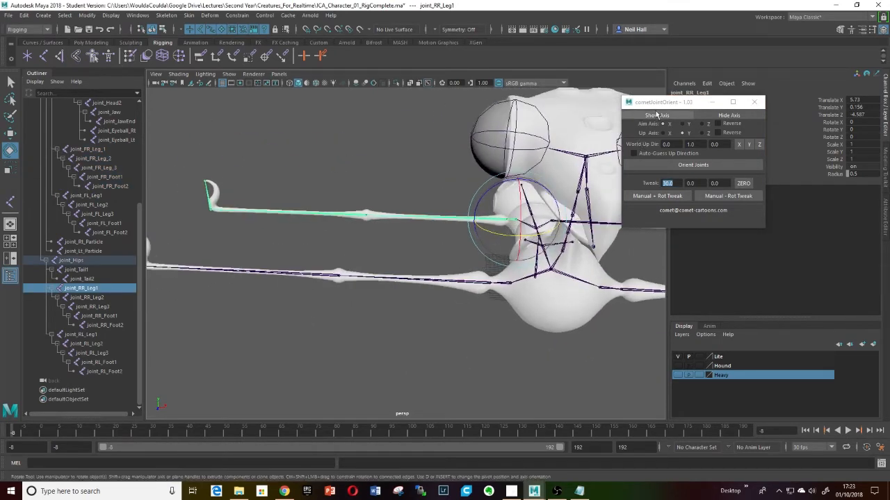
pyautogui.keyDown('shift'); pyautogui.click(100, 326); pyautogui.keyUp('shift')
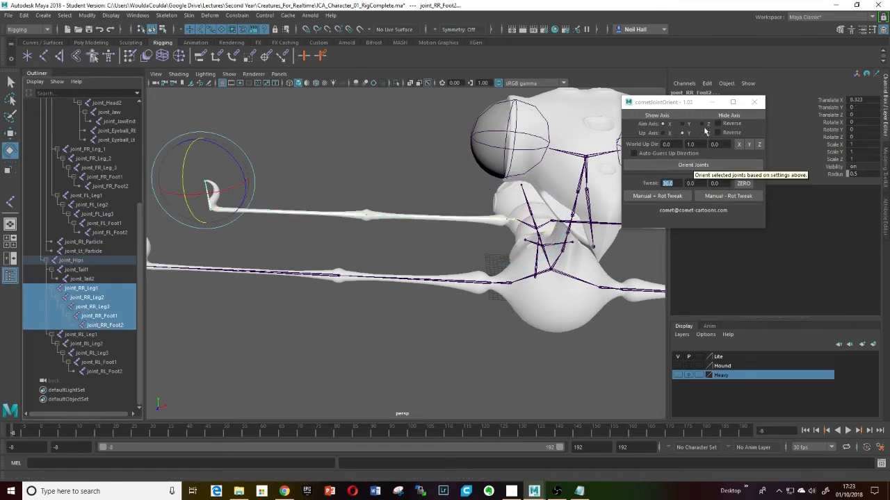
pyautogui.click(661, 118)
pyautogui.keyDown('alt'); pyautogui.moveTo(458, 224); pyautogui.dragTo(524, 235); pyautogui.keyUp('alt')
pyautogui.keyDown('alt'); pyautogui.moveTo(454, 221); pyautogui.dragTo(477, 248); pyautogui.keyUp('alt')
pyautogui.click(688, 165)
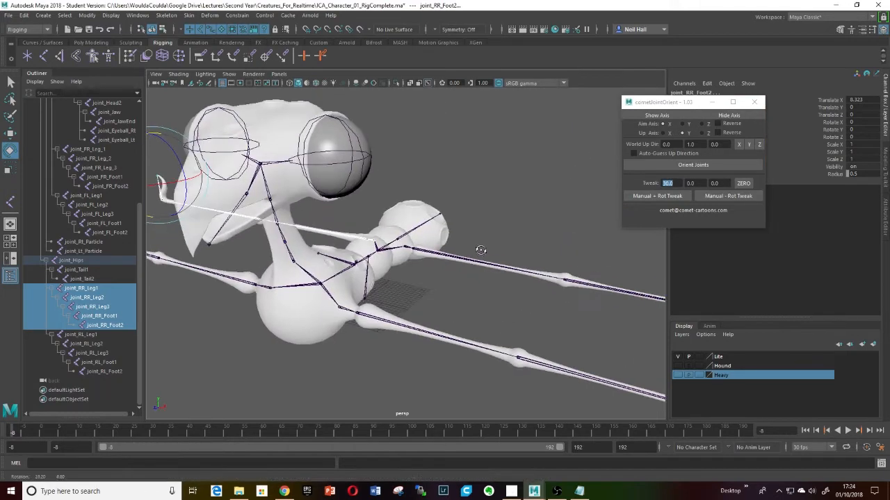
# - Select the rear left leg chain from joint_RL_Leg1 to joint_RL_Foot2, show its axes and orient its joints
pyautogui.click(409, 249)
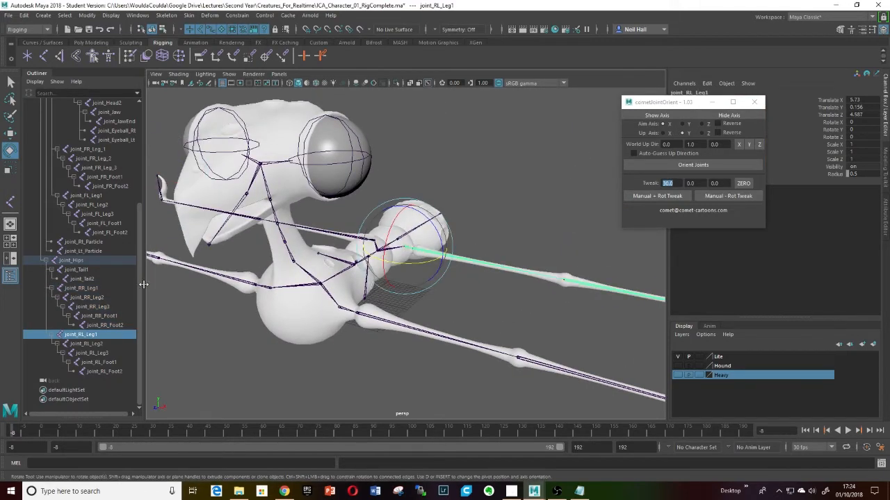
pyautogui.keyDown('shift'); pyautogui.click(102, 372); pyautogui.keyUp('shift')
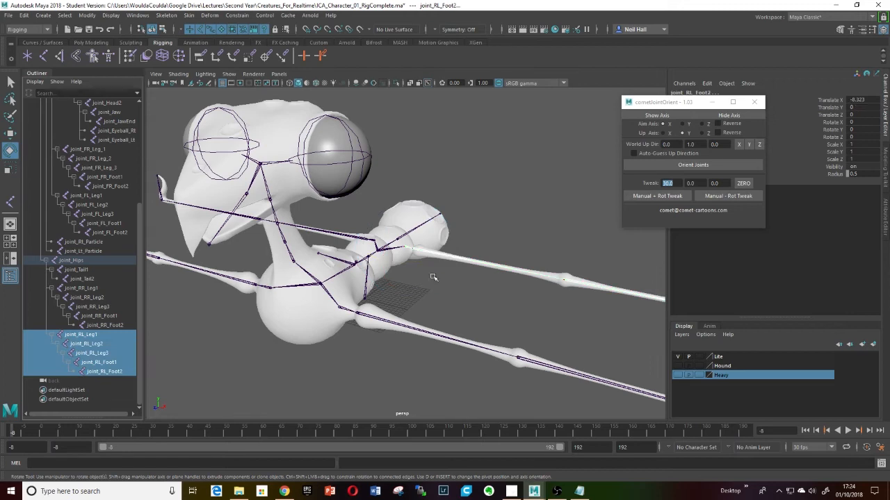
pyautogui.click(658, 116)
pyautogui.keyDown('alt'); pyautogui.moveTo(573, 277); pyautogui.dragTo(451, 260, button='middle'); pyautogui.keyUp('alt')
pyautogui.keyDown('alt'); pyautogui.moveTo(450, 260); pyautogui.dragTo(486, 238); pyautogui.keyUp('alt')
pyautogui.scroll(-3, 486, 238)
pyautogui.keyDown('alt'); pyautogui.moveTo(486, 239); pyautogui.dragTo(428, 283, button='middle'); pyautogui.keyUp('alt')
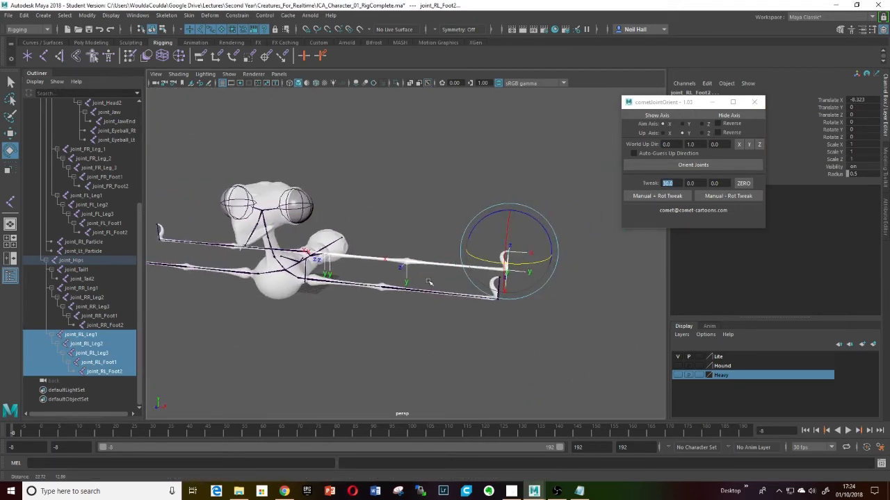
pyautogui.click(686, 164)
# - Select joint_Neck_1 in the viewport and undo the accidental rotation applied to it
pyautogui.keyDown('alt'); pyautogui.moveTo(473, 224); pyautogui.dragTo(450, 229); pyautogui.keyUp('alt')
pyautogui.scroll(4, 441, 236)
pyautogui.keyDown('alt'); pyautogui.moveTo(397, 264); pyautogui.dragTo(443, 231); pyautogui.keyUp('alt')
pyautogui.scroll(8, 391, 243)
pyautogui.keyDown('alt'); pyautogui.moveTo(355, 232); pyautogui.dragTo(508, 290, button='middle'); pyautogui.keyUp('alt')
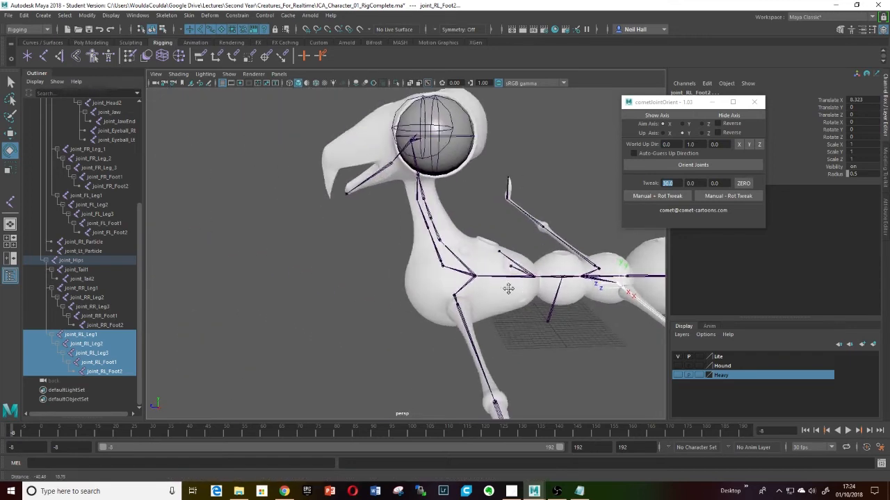
pyautogui.click(436, 234)
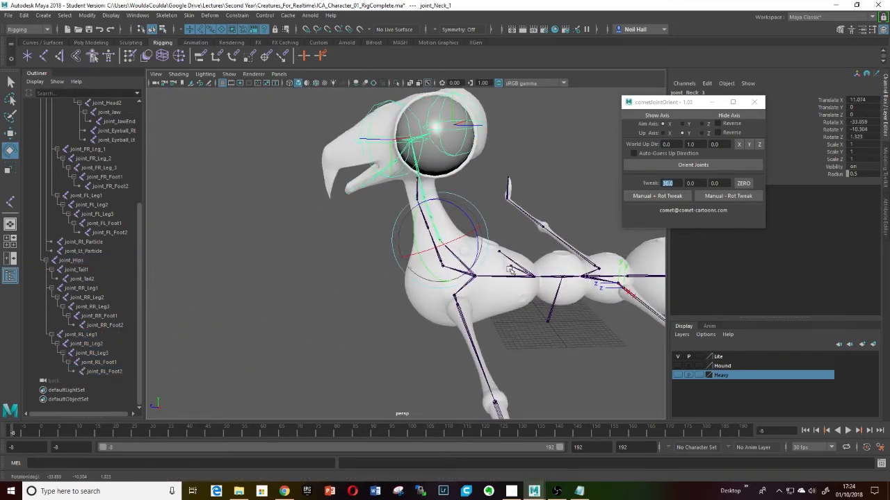
pyautogui.hotkey('ctrl', 'z')
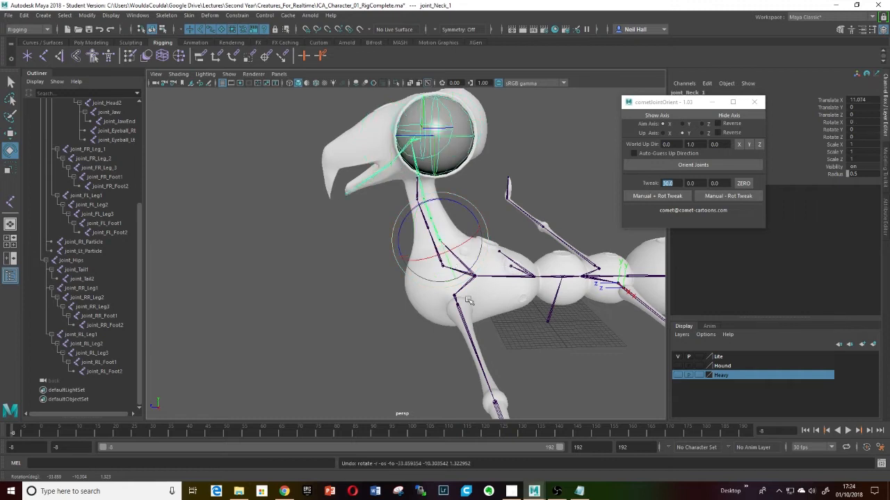
# - Extend the selection through joint_Neck_2 and joint_Neck_3 and show the neck joints' axes
pyautogui.moveTo(469, 300)
pyautogui.keyDown('alt'); pyautogui.mouseDown()
pyautogui.moveTo(452, 299)
pyautogui.moveTo(474, 301)
pyautogui.mouseUp(); pyautogui.keyUp('alt')
pyautogui.scroll(5, 473, 295)
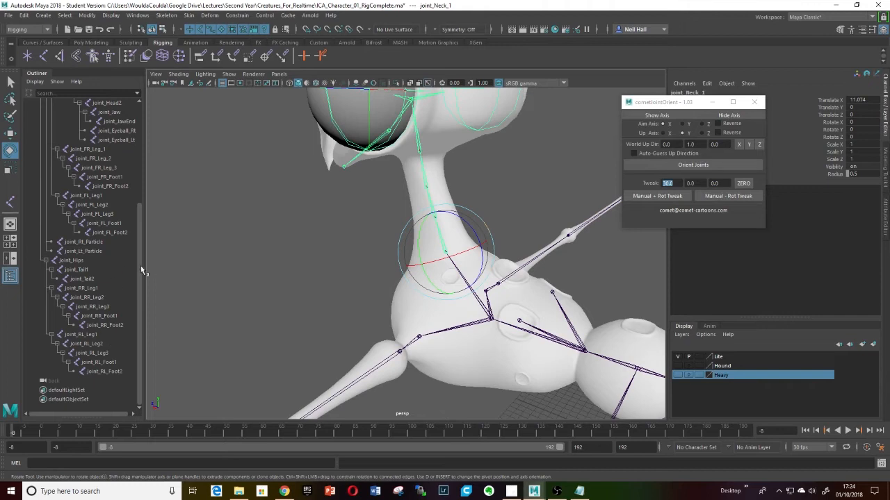
pyautogui.moveTo(140, 266); pyautogui.dragTo(141, 160)
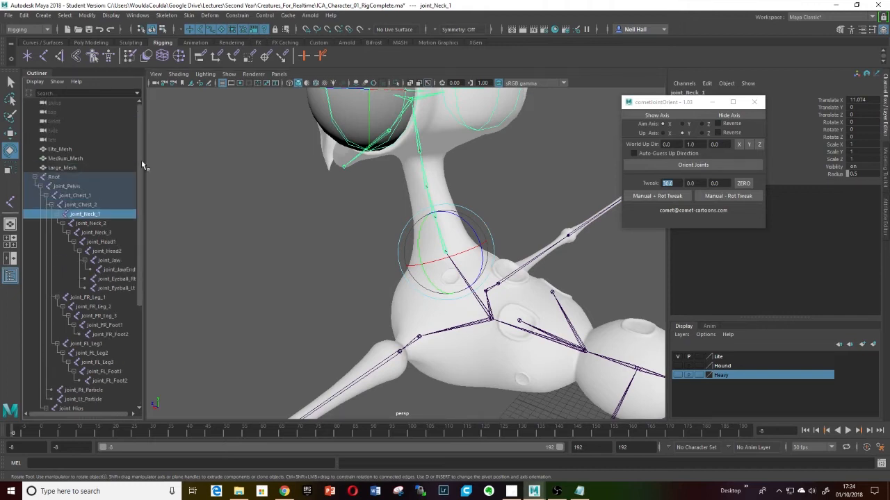
pyautogui.keyDown('ctrl'); pyautogui.click(85, 225); pyautogui.keyUp('ctrl')
pyautogui.keyDown('ctrl'); pyautogui.click(95, 233); pyautogui.keyUp('ctrl')
pyautogui.keyDown('alt'); pyautogui.moveTo(308, 264); pyautogui.dragTo(262, 288); pyautogui.keyUp('alt')
pyautogui.click(645, 117)
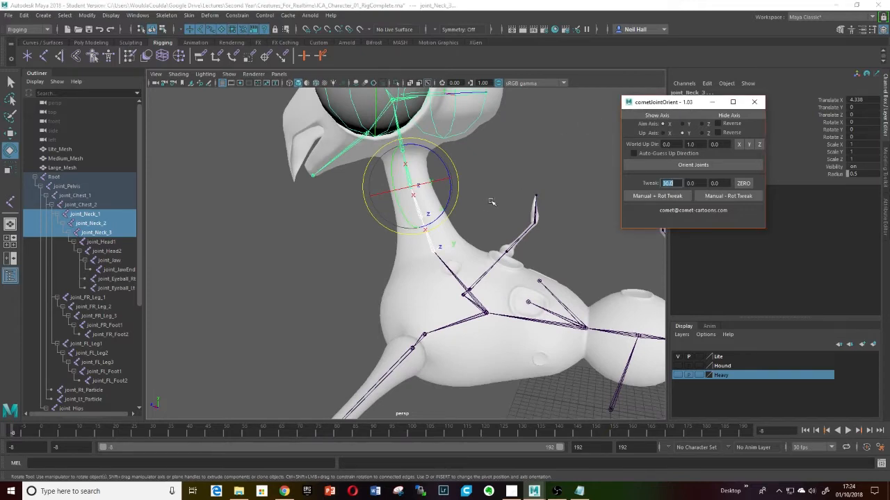
# - Orient the selected neck joints with the current aim and up axis settings
pyautogui.keyDown('alt'); pyautogui.moveTo(491, 200); pyautogui.dragTo(391, 216); pyautogui.keyUp('alt')
pyautogui.scroll(7, 391, 217)
pyautogui.moveTo(391, 217)
pyautogui.keyDown('alt'); pyautogui.mouseDown(button='middle')
pyautogui.moveTo(371, 229)
pyautogui.moveTo(406, 226)
pyautogui.mouseUp(button='middle'); pyautogui.keyUp('alt')
pyautogui.keyDown('alt'); pyautogui.moveTo(405, 226); pyautogui.dragTo(366, 250); pyautogui.keyUp('alt')
pyautogui.scroll(-4, 379, 233)
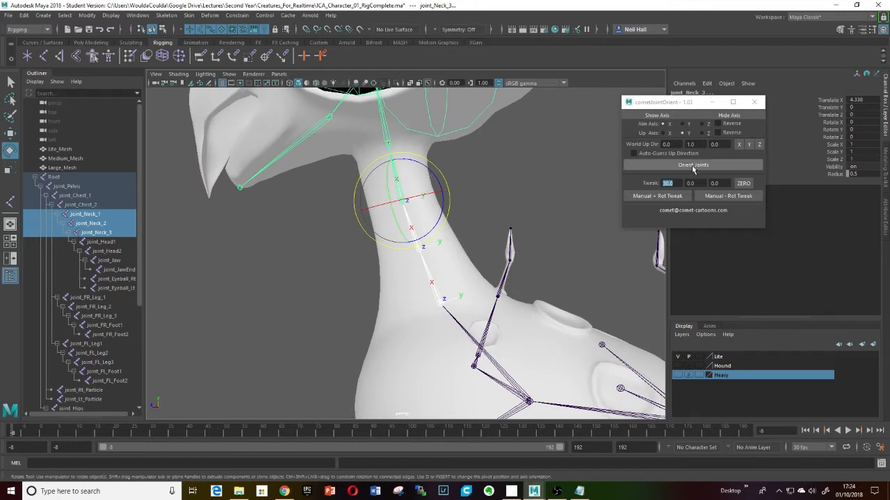
pyautogui.click(693, 166)
# - Select joint_Head1, show its axes and orient it
pyautogui.keyDown('alt'); pyautogui.moveTo(408, 233); pyautogui.dragTo(440, 228); pyautogui.keyUp('alt')
pyautogui.click(412, 208)
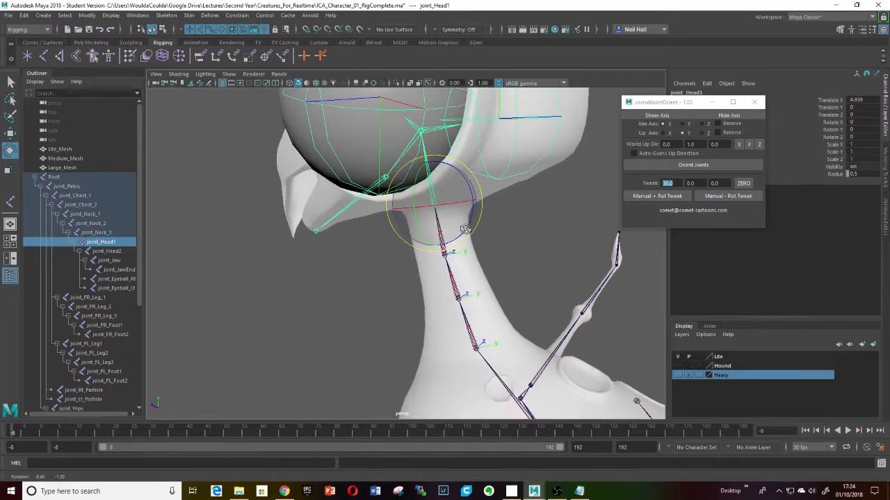
pyautogui.click(661, 116)
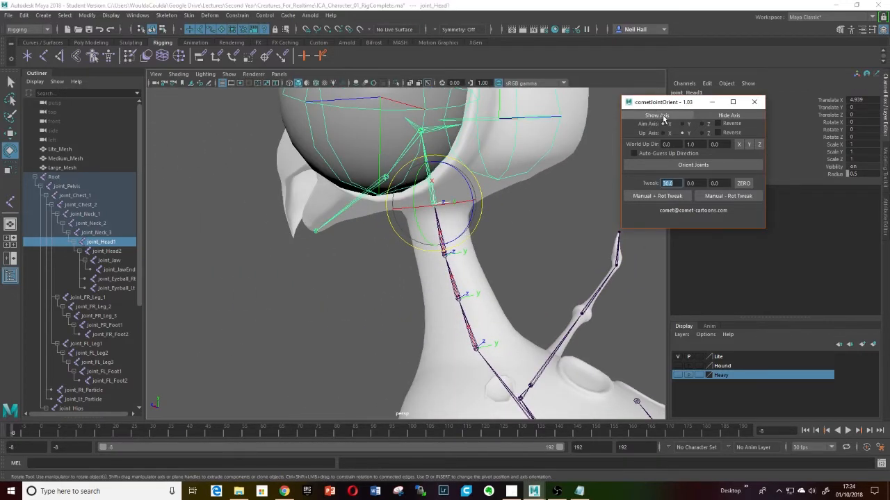
pyautogui.scroll(5, 416, 207)
pyautogui.scroll(-3, 456, 190)
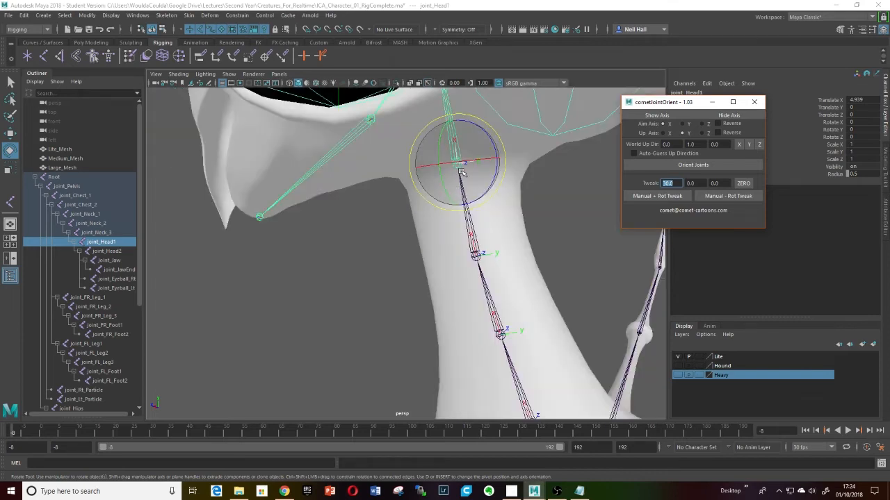
pyautogui.keyDown('alt'); pyautogui.moveTo(462, 173); pyautogui.dragTo(452, 174); pyautogui.keyUp('alt')
pyautogui.click(690, 166)
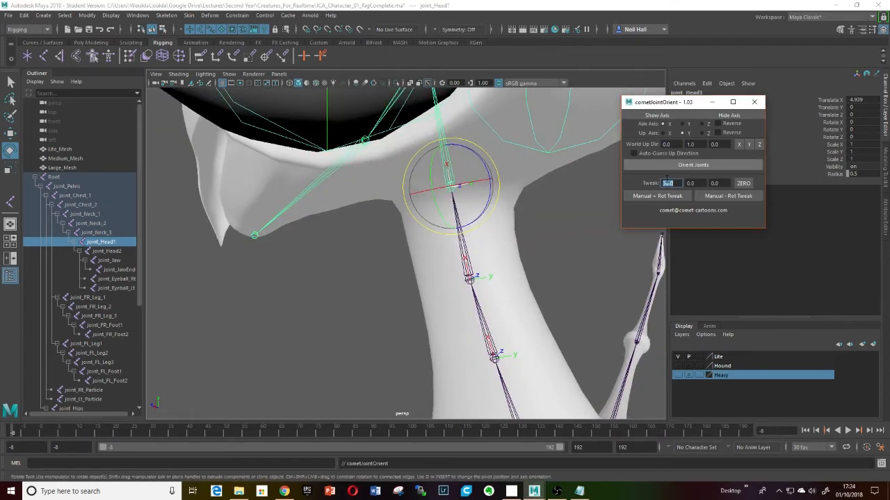
# - Select joint_Chest_2 and orient it
pyautogui.scroll(-5, 467, 227)
pyautogui.keyDown('alt'); pyautogui.moveTo(468, 228); pyautogui.dragTo(361, 216); pyautogui.keyUp('alt')
pyautogui.keyDown('alt'); pyautogui.moveTo(362, 216); pyautogui.dragTo(444, 244, button='middle'); pyautogui.keyUp('alt')
pyautogui.keyDown('alt'); pyautogui.moveTo(445, 244); pyautogui.dragTo(420, 251); pyautogui.keyUp('alt')
pyautogui.scroll(8, 420, 252)
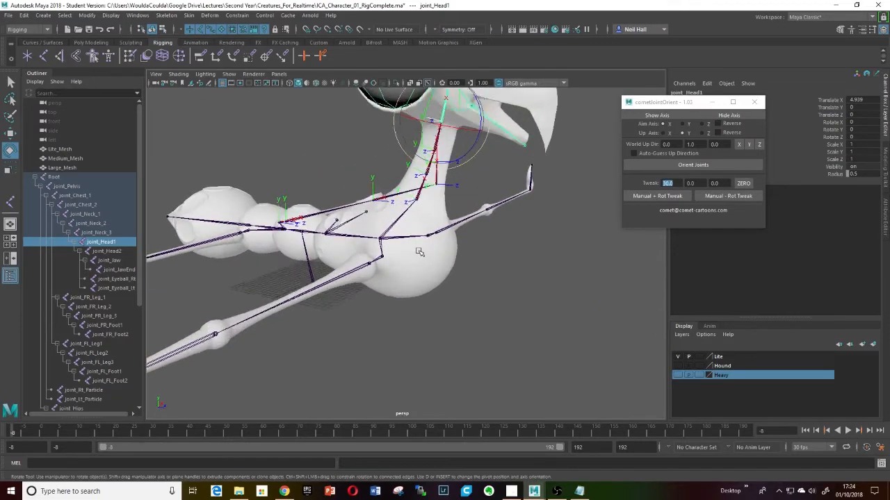
pyautogui.click(374, 231)
pyautogui.keyDown('alt'); pyautogui.moveTo(374, 231); pyautogui.dragTo(367, 251); pyautogui.keyUp('alt')
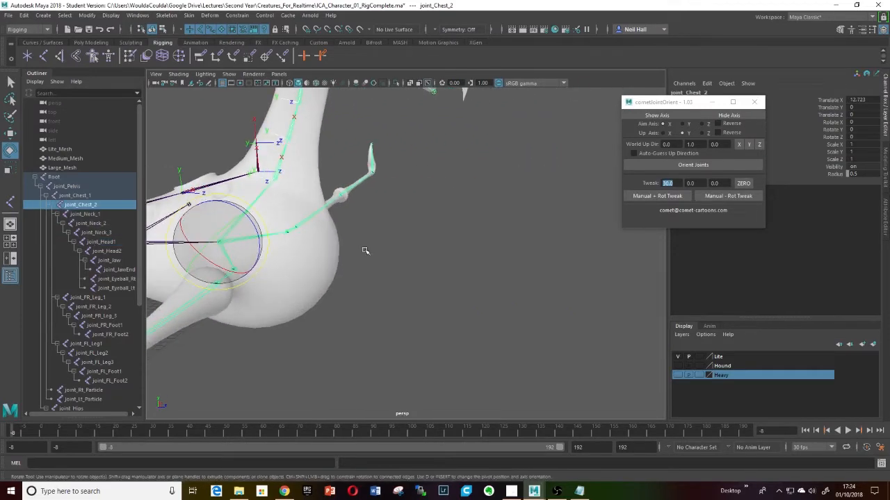
pyautogui.keyDown('alt'); pyautogui.moveTo(556, 194); pyautogui.dragTo(410, 282); pyautogui.keyUp('alt')
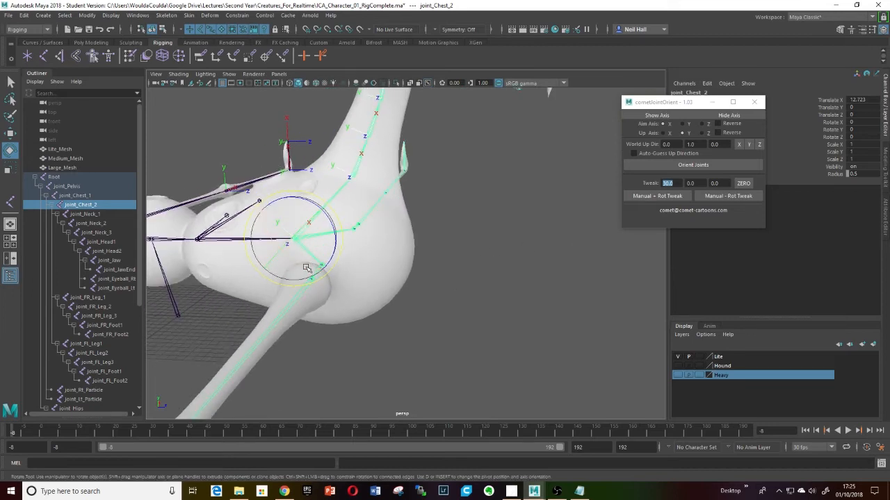
pyautogui.keyDown('alt'); pyautogui.moveTo(299, 240); pyautogui.dragTo(429, 263, button='middle'); pyautogui.keyUp('alt')
pyautogui.keyDown('alt'); pyautogui.moveTo(429, 263); pyautogui.dragTo(477, 244); pyautogui.keyUp('alt')
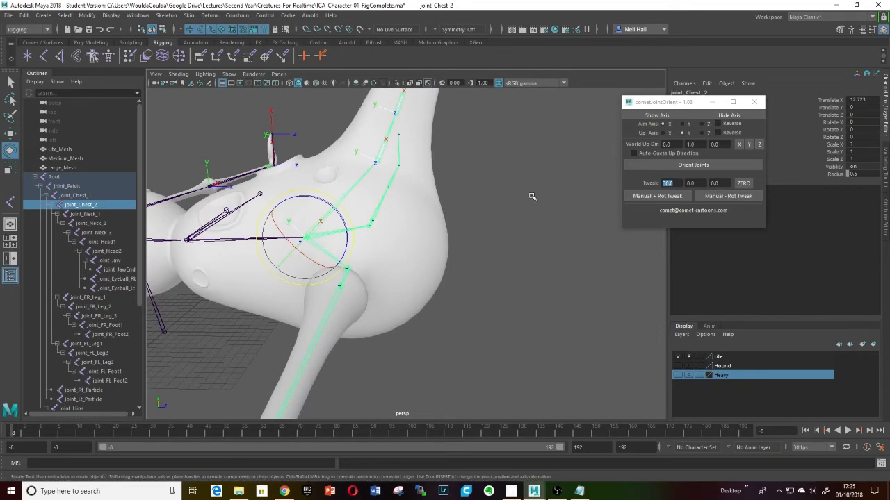
pyautogui.keyDown('alt'); pyautogui.moveTo(314, 232); pyautogui.dragTo(422, 234); pyautogui.keyUp('alt')
pyautogui.keyDown('alt'); pyautogui.moveTo(537, 223); pyautogui.dragTo(496, 212); pyautogui.keyUp('alt')
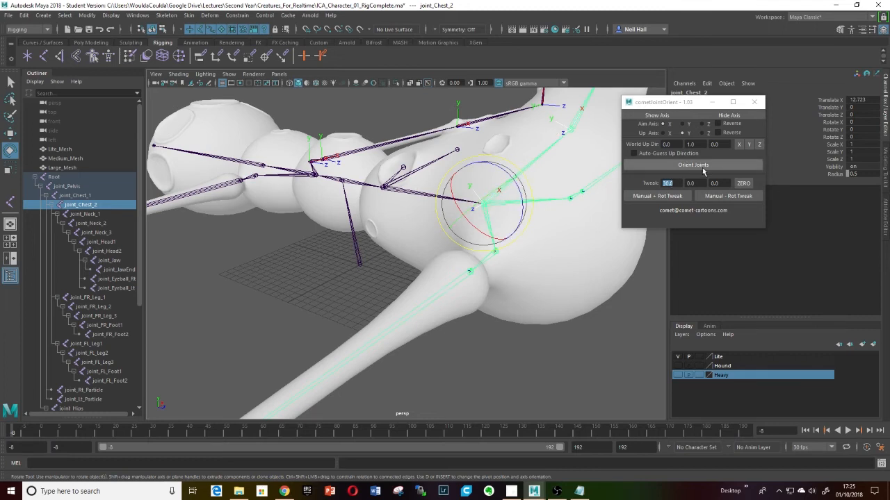
pyautogui.click(695, 166)
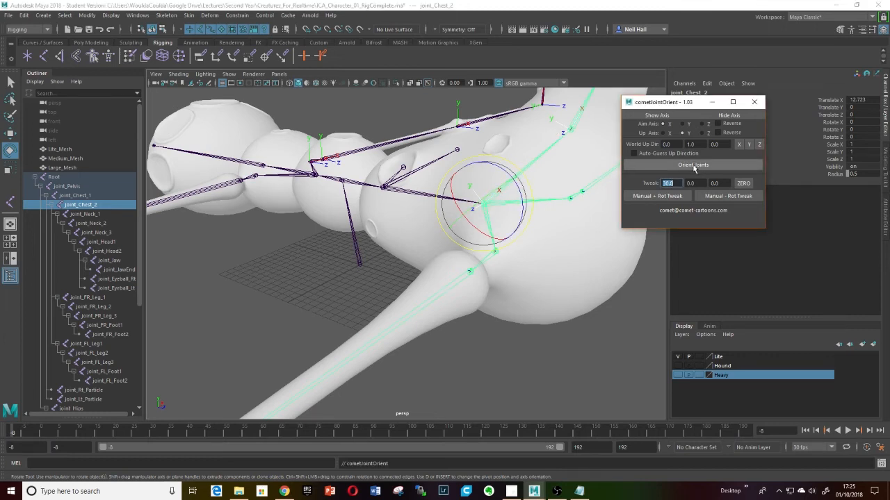
# - Select joint_Chest_1, show its axes and orient it
pyautogui.moveTo(492, 219)
pyautogui.keyDown('alt'); pyautogui.mouseDown()
pyautogui.moveTo(506, 203)
pyautogui.moveTo(486, 219)
pyautogui.mouseUp(); pyautogui.keyUp('alt')
pyautogui.click(371, 181)
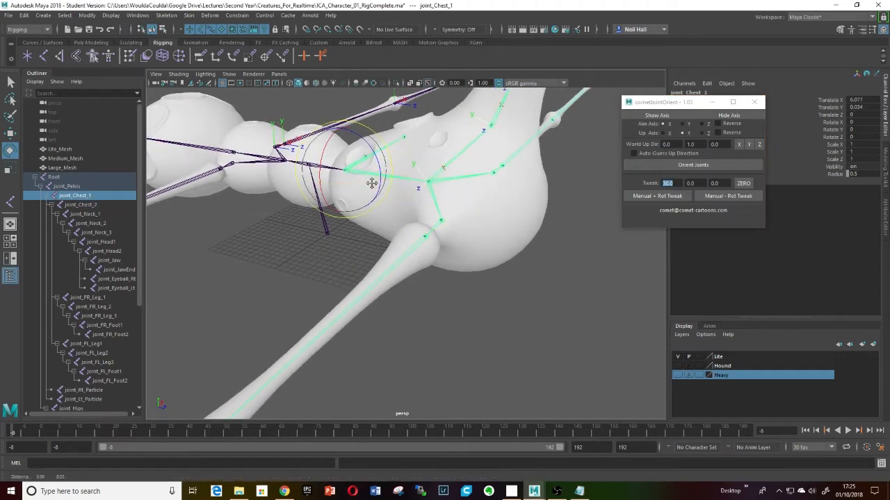
pyautogui.keyDown('alt'); pyautogui.moveTo(371, 181); pyautogui.dragTo(494, 266); pyautogui.keyUp('alt')
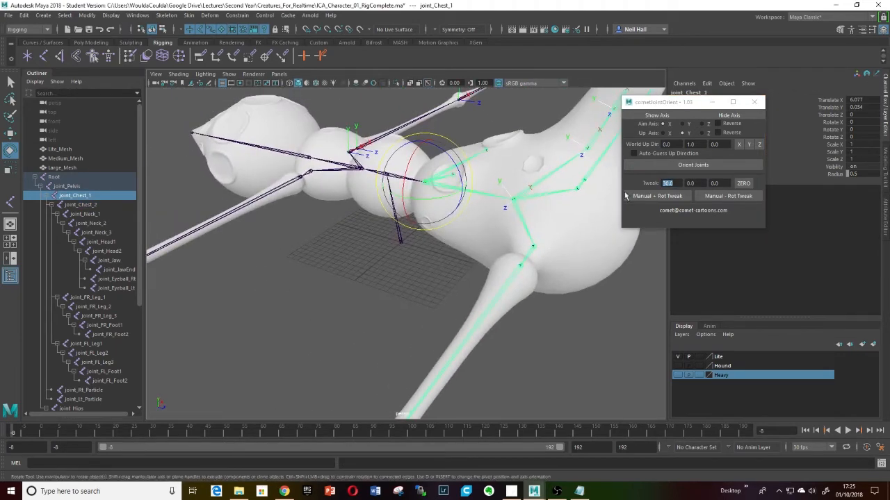
pyautogui.click(661, 115)
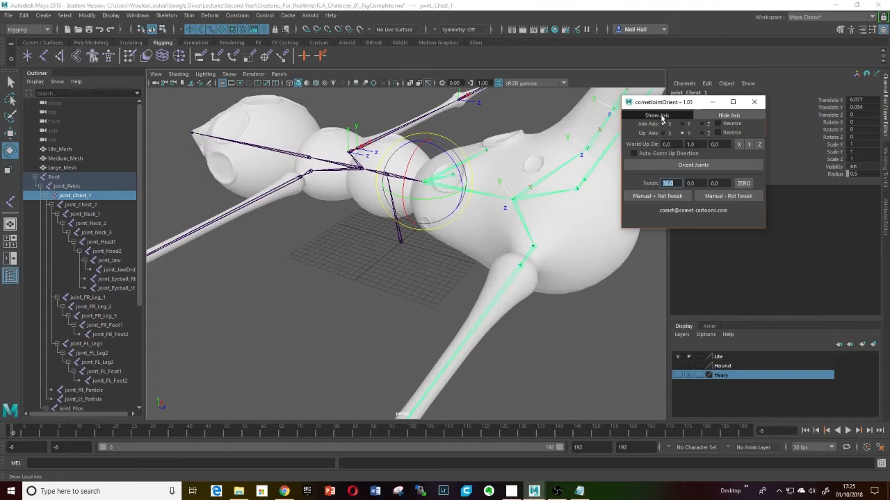
pyautogui.click(702, 166)
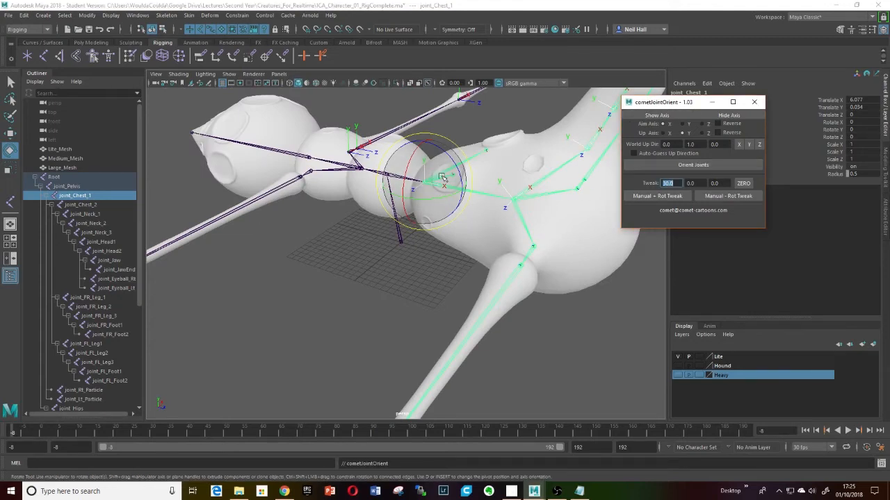
# - Select joint_Lt_Particle and joint_Rt_Particle together and orient them
pyautogui.keyDown('alt'); pyautogui.moveTo(383, 188); pyautogui.dragTo(300, 221); pyautogui.keyUp('alt')
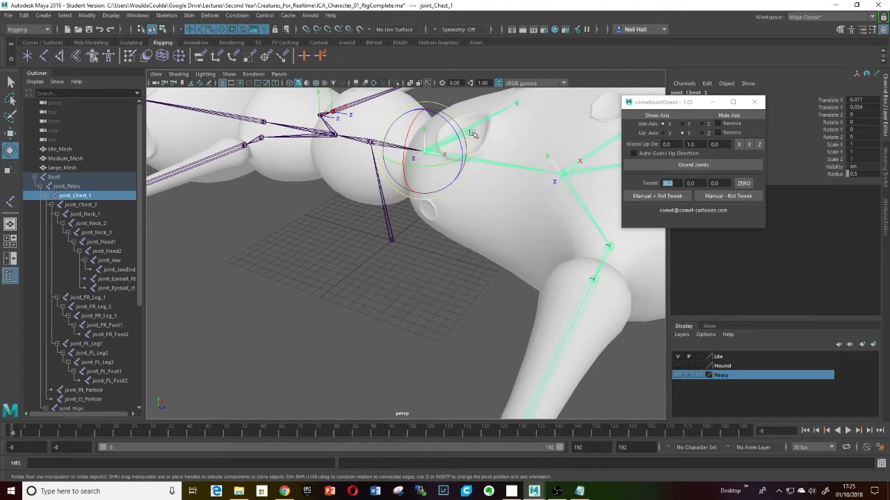
pyautogui.click(518, 103)
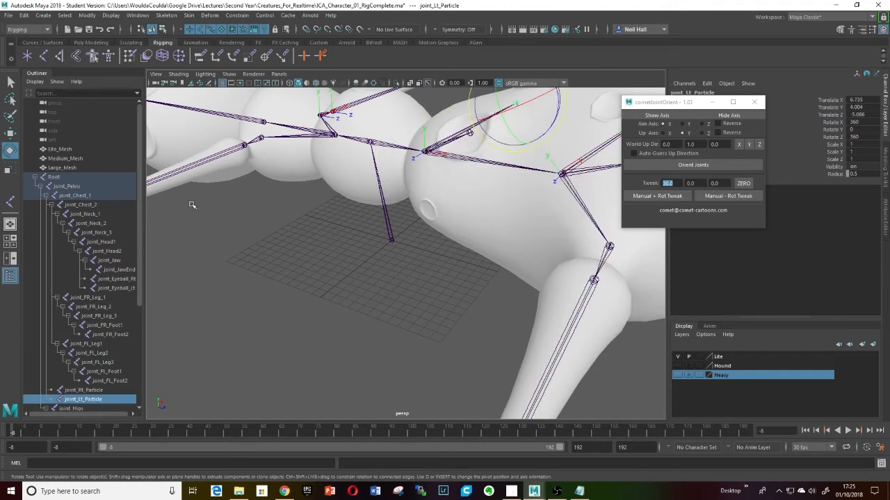
pyautogui.moveTo(140, 223); pyautogui.dragTo(138, 277)
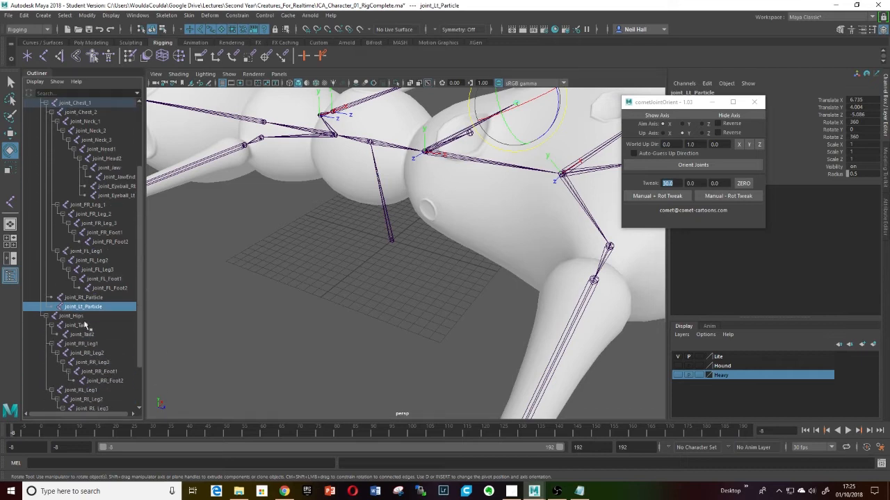
pyautogui.keyDown('ctrl'); pyautogui.click(83, 298); pyautogui.keyUp('ctrl')
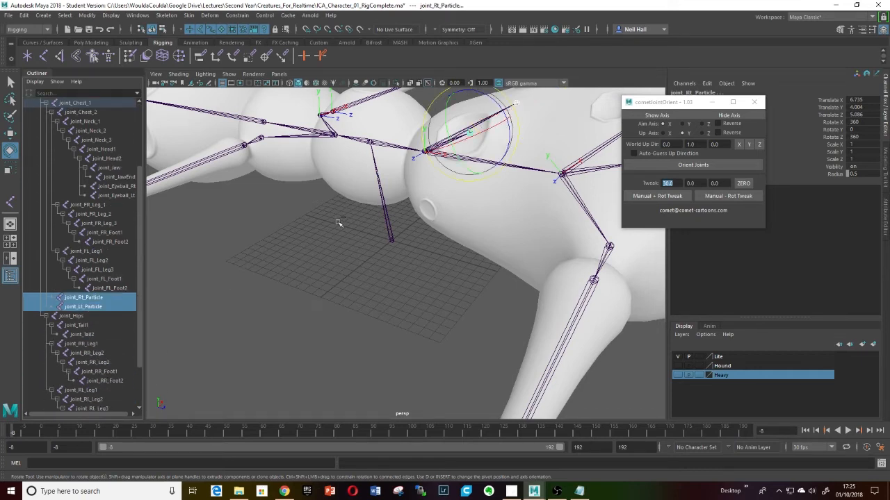
pyautogui.keyDown('alt'); pyautogui.moveTo(339, 222); pyautogui.dragTo(346, 229); pyautogui.keyUp('alt')
pyautogui.click(684, 166)
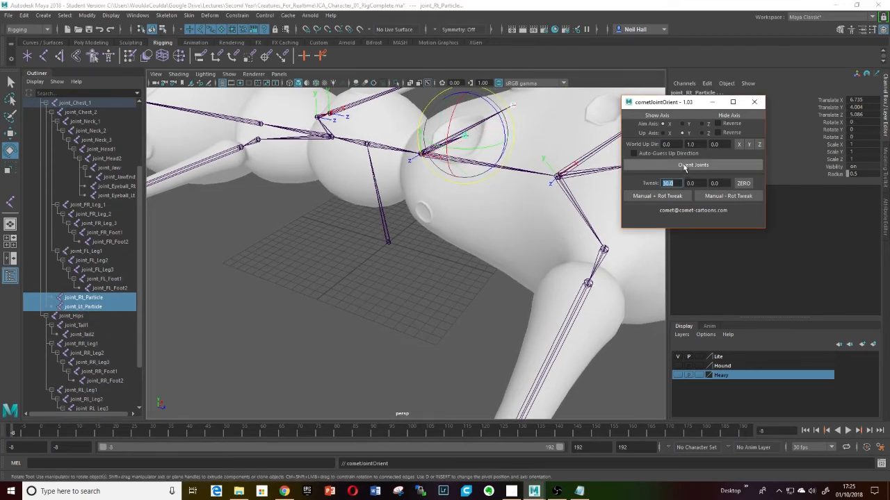
pyautogui.keyDown('alt'); pyautogui.moveTo(357, 267); pyautogui.dragTo(407, 275); pyautogui.keyUp('alt')
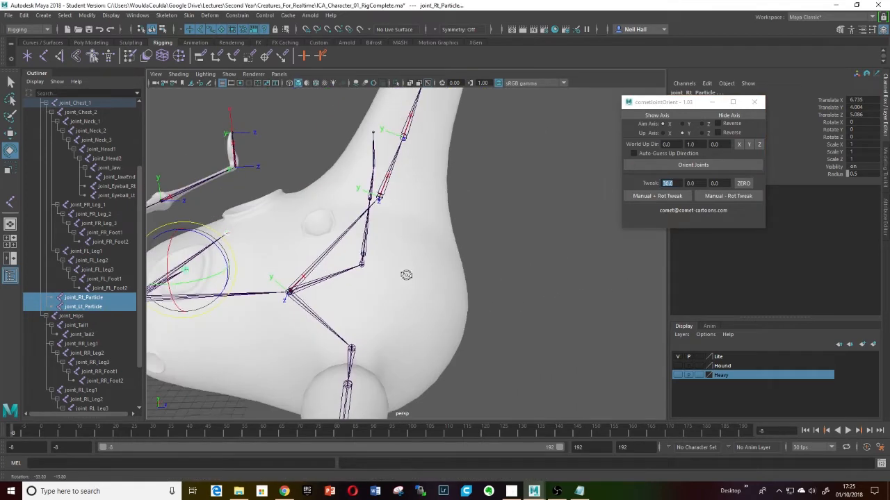
# - Reselect both particle joints and orient them again
pyautogui.keyDown('alt'); pyautogui.moveTo(376, 279); pyautogui.dragTo(421, 255, button='middle'); pyautogui.keyUp('alt')
pyautogui.press('f')
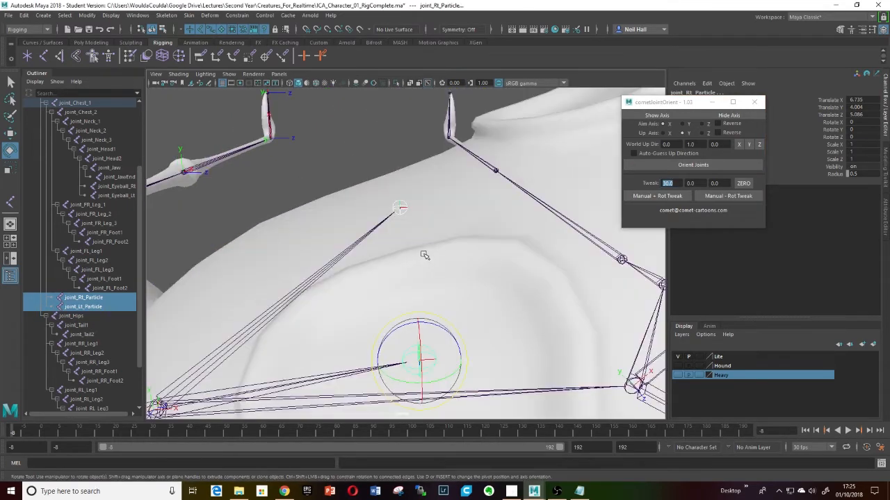
pyautogui.keyDown('alt'); pyautogui.moveTo(458, 251); pyautogui.dragTo(339, 257); pyautogui.keyUp('alt')
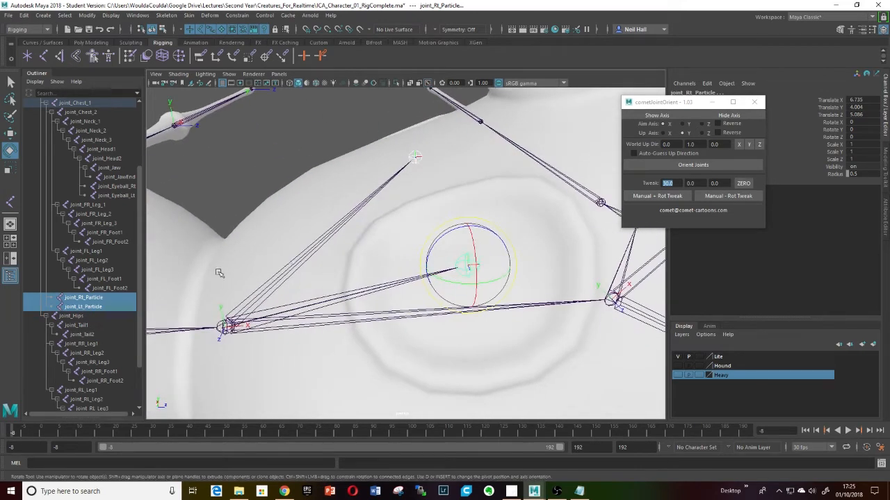
pyautogui.click(248, 317)
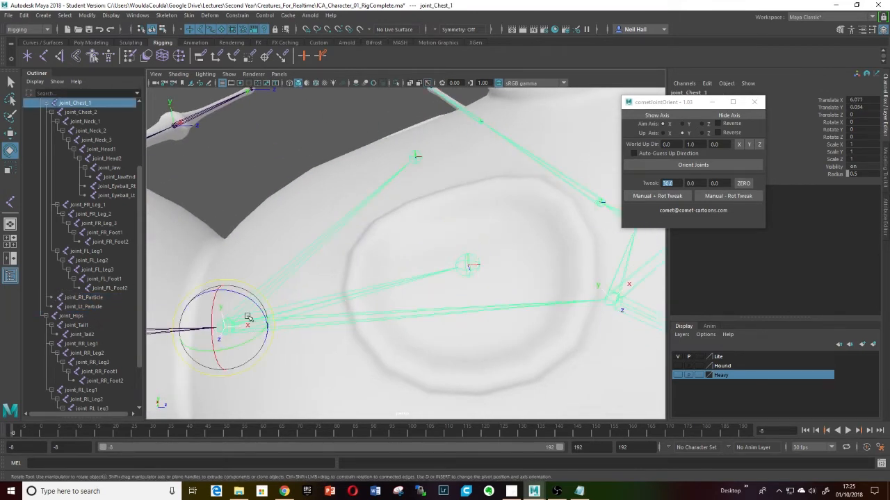
pyautogui.moveTo(82, 297); pyautogui.dragTo(84, 305)
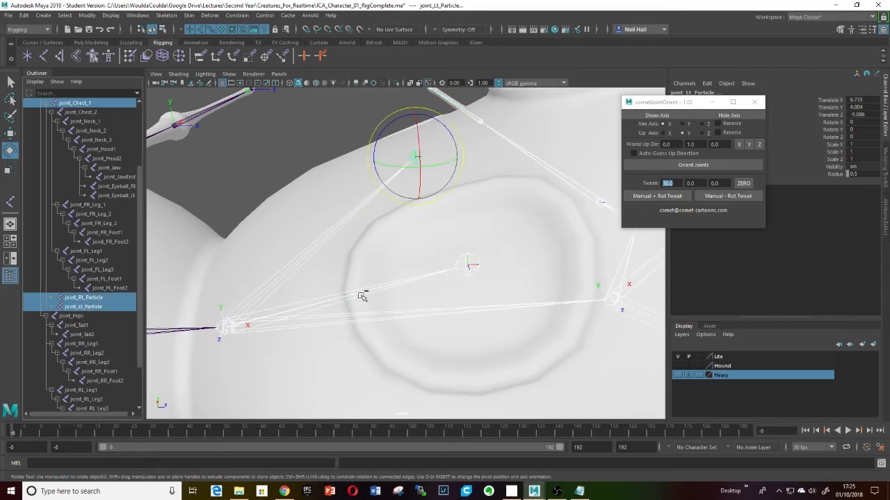
pyautogui.keyDown('alt'); pyautogui.moveTo(362, 297); pyautogui.dragTo(410, 274); pyautogui.keyUp('alt')
pyautogui.click(689, 166)
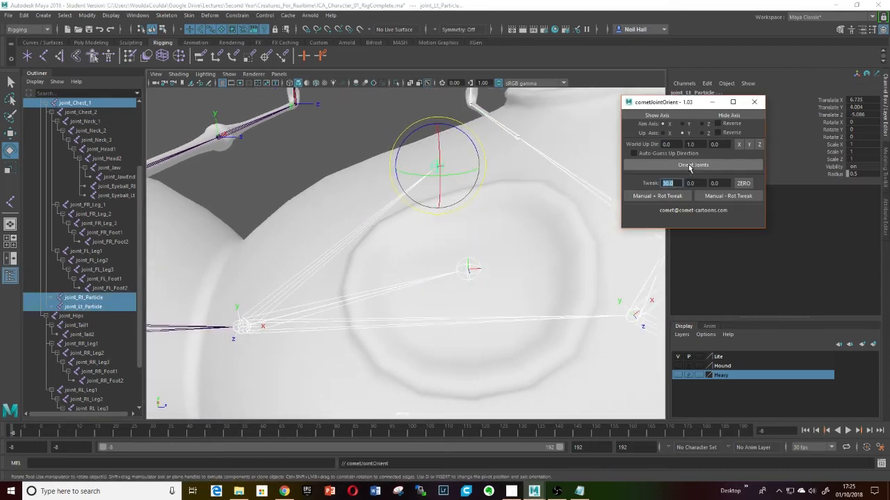
# - Select joint_Pelvis and orient it
pyautogui.keyDown('alt'); pyautogui.moveTo(528, 268); pyautogui.dragTo(401, 294); pyautogui.keyUp('alt')
pyautogui.click(342, 297)
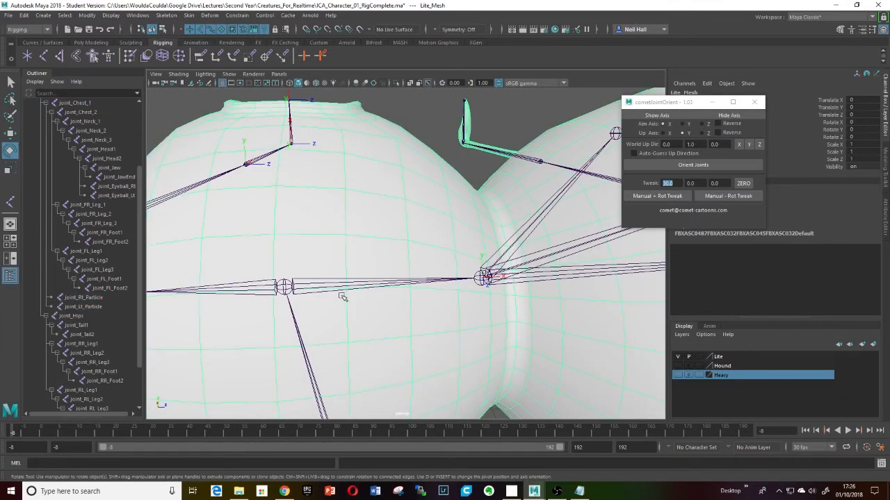
pyautogui.click(300, 284)
pyautogui.press('f')
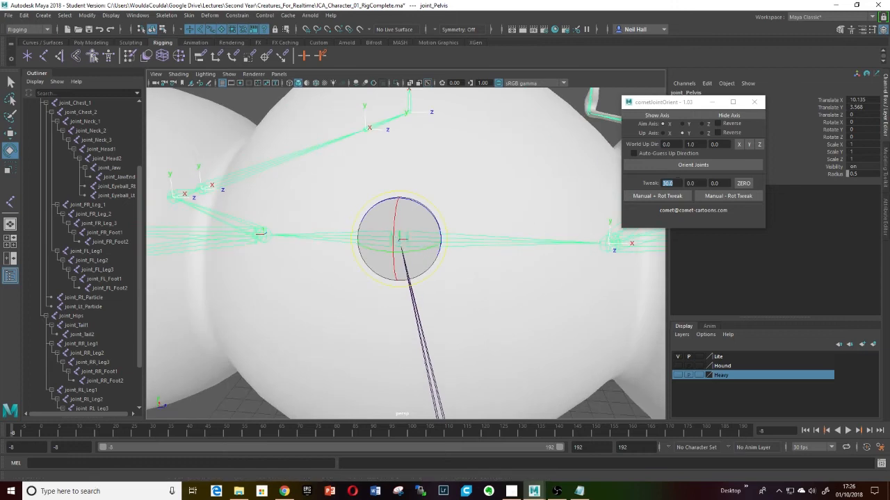
pyautogui.click(692, 165)
# - Display and then hide the pelvis joint's local axes
pyautogui.keyDown('alt'); pyautogui.moveTo(636, 241); pyautogui.dragTo(645, 138); pyautogui.keyUp('alt')
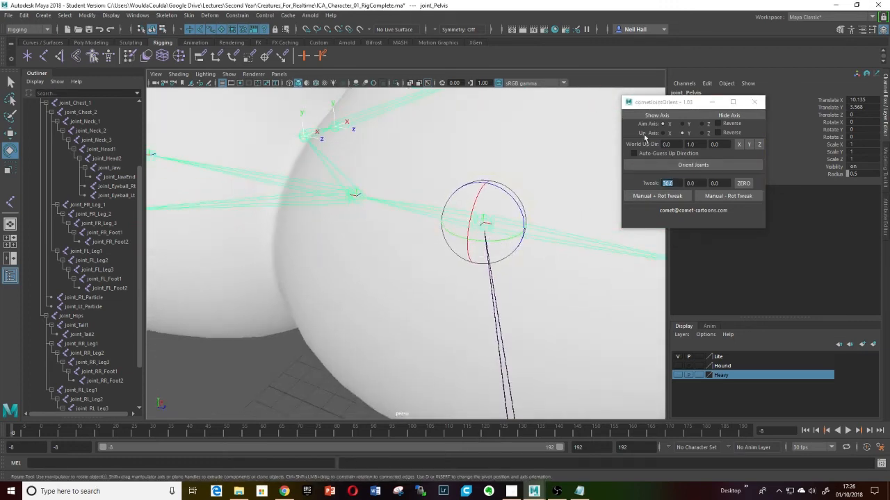
pyautogui.click(669, 118)
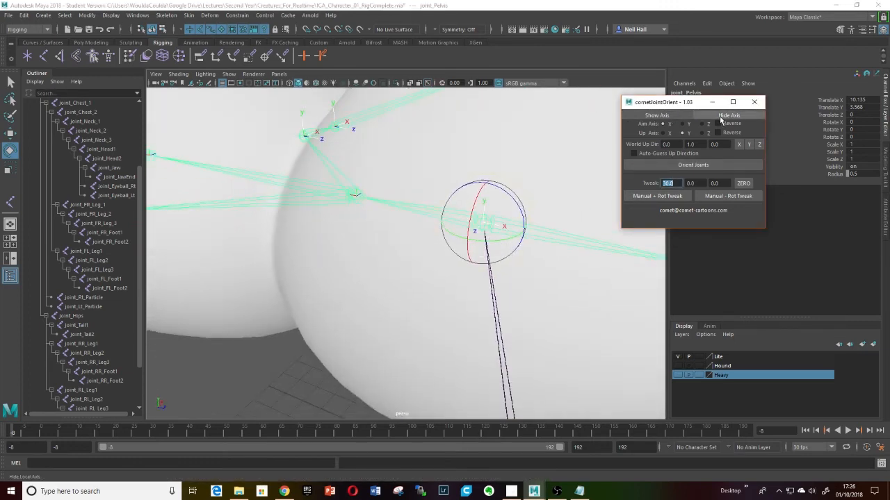
pyautogui.click(721, 119)
# - Select joint_Hips, show its axes and orient it
pyautogui.click(354, 196)
pyautogui.keyDown('alt'); pyautogui.moveTo(377, 235); pyautogui.dragTo(528, 237); pyautogui.keyUp('alt')
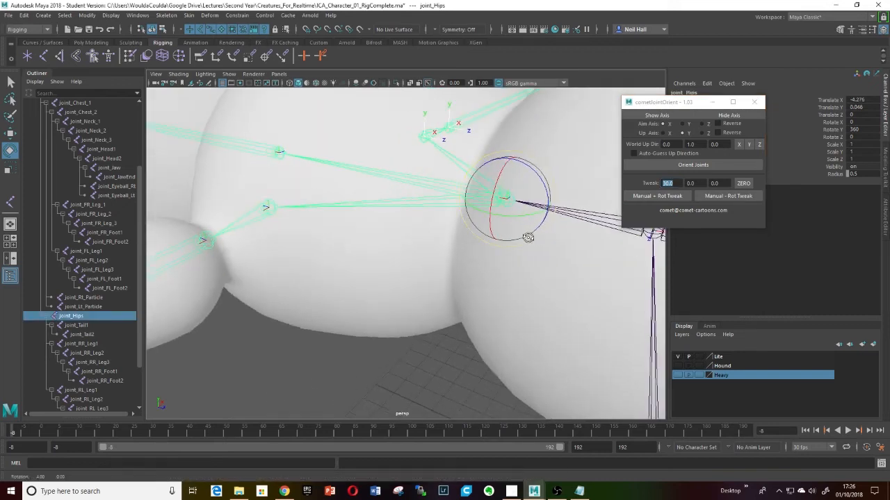
pyautogui.click(651, 119)
pyautogui.keyDown('alt'); pyautogui.moveTo(549, 204); pyautogui.dragTo(518, 223); pyautogui.keyUp('alt')
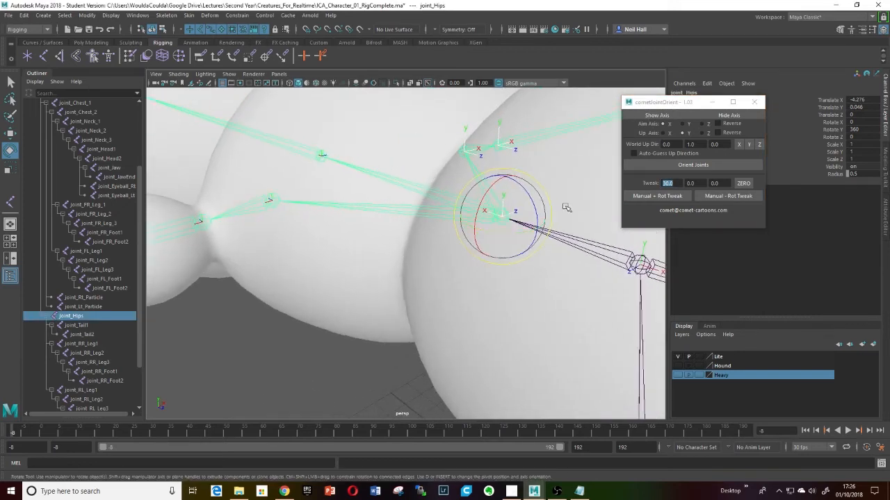
pyautogui.click(686, 165)
# - Select joint_Tail1 and joint_Tail2 together and orient them
pyautogui.keyDown('alt'); pyautogui.moveTo(591, 198); pyautogui.dragTo(389, 213); pyautogui.keyUp('alt')
pyautogui.click(323, 207)
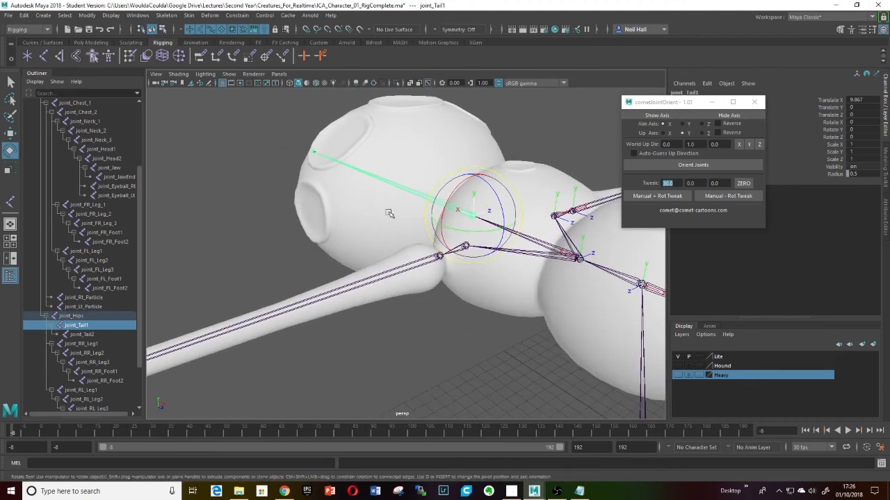
pyautogui.keyDown('shift'); pyautogui.click(89, 336); pyautogui.keyUp('shift')
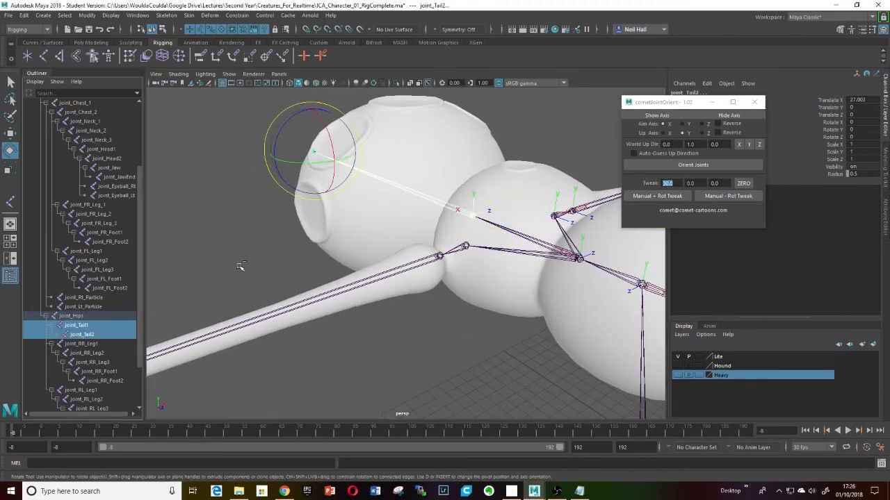
pyautogui.click(701, 164)
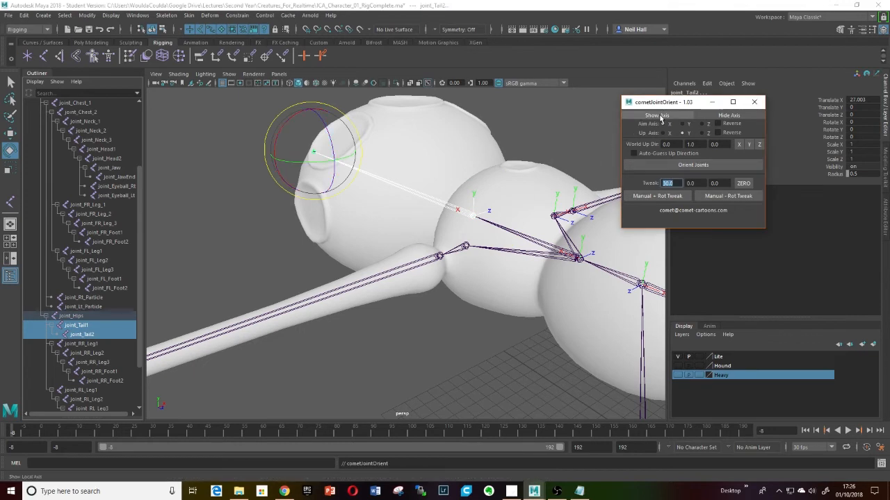
# - Select joint_Jaw, show its axes and orient it
pyautogui.scroll(-8, 383, 212)
pyautogui.keyDown('alt'); pyautogui.moveTo(473, 209); pyautogui.dragTo(391, 193); pyautogui.keyUp('alt')
pyautogui.keyDown('alt'); pyautogui.moveTo(391, 193); pyautogui.dragTo(407, 252, button='middle'); pyautogui.keyUp('alt')
pyautogui.keyDown('alt'); pyautogui.moveTo(407, 251); pyautogui.dragTo(372, 221); pyautogui.keyUp('alt')
pyautogui.scroll(8, 394, 201)
pyautogui.keyDown('alt'); pyautogui.moveTo(394, 201); pyautogui.dragTo(411, 248, button='middle'); pyautogui.keyUp('alt')
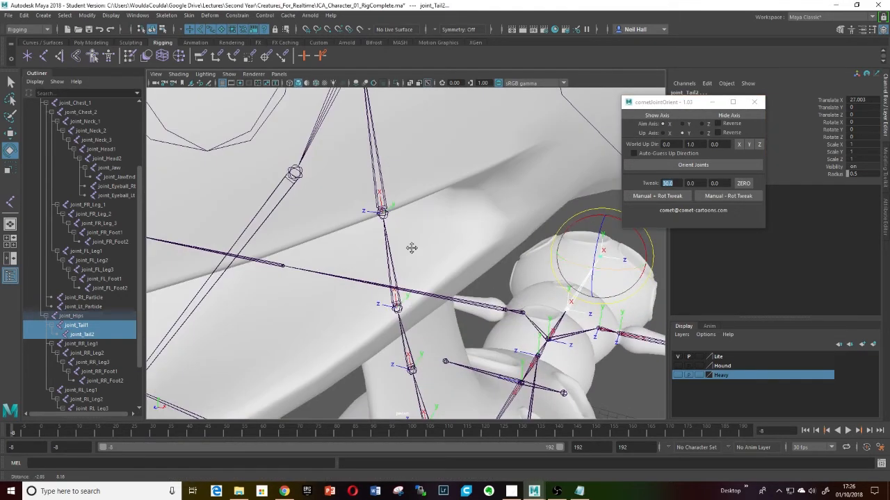
pyautogui.click(294, 172)
pyautogui.keyDown('alt'); pyautogui.moveTo(466, 177); pyautogui.dragTo(416, 196); pyautogui.keyUp('alt')
pyautogui.scroll(-8, 417, 192)
pyautogui.scroll(3, 410, 198)
pyautogui.click(664, 117)
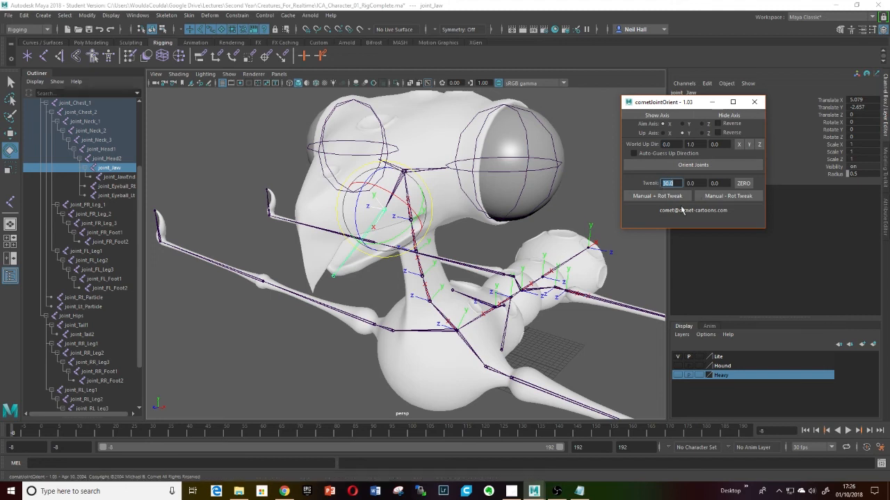
pyautogui.click(694, 165)
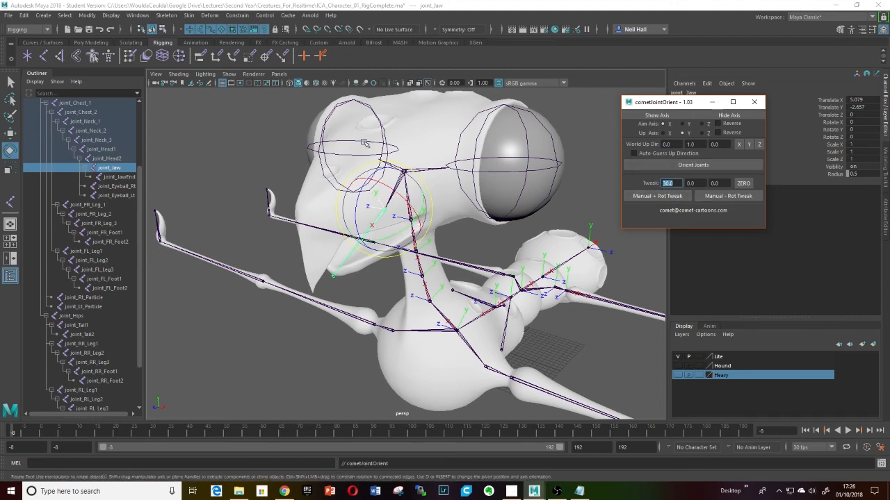
# - Select joint_Head2 and orient it
pyautogui.click(430, 171)
pyautogui.click(669, 132)
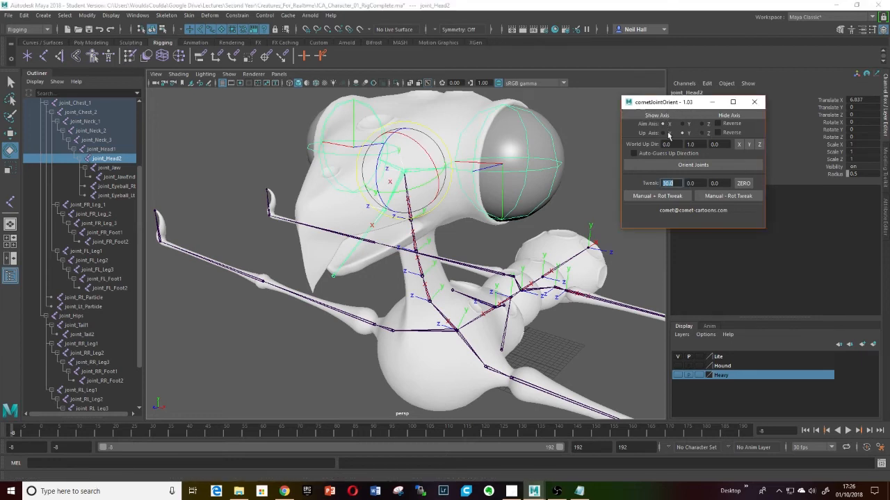
pyautogui.click(694, 165)
# - Select joint_Eyeball_Lt and joint_Eyeball_Rt together and orient them
pyautogui.keyDown('alt'); pyautogui.moveTo(512, 194); pyautogui.dragTo(553, 179, button='middle'); pyautogui.keyUp('alt')
pyautogui.keyDown('alt'); pyautogui.moveTo(553, 180); pyautogui.dragTo(495, 218, button='right'); pyautogui.keyUp('alt')
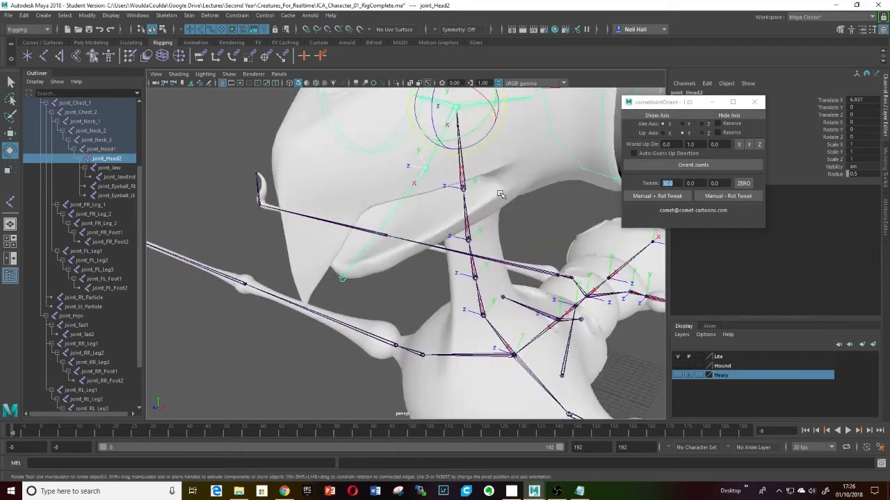
pyautogui.press('[')
pyautogui.press('[')
pyautogui.click(522, 182)
pyautogui.keyDown('alt'); pyautogui.moveTo(522, 182); pyautogui.dragTo(401, 178); pyautogui.keyUp('alt')
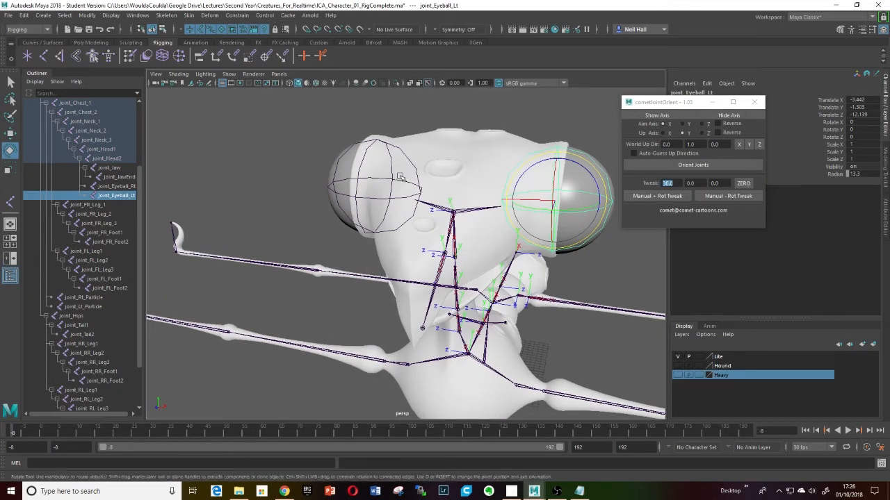
pyautogui.keyDown('alt'); pyautogui.moveTo(402, 178); pyautogui.dragTo(361, 191, button='right'); pyautogui.keyUp('alt')
pyautogui.keyDown('alt'); pyautogui.moveTo(362, 191); pyautogui.dragTo(379, 198); pyautogui.keyUp('alt')
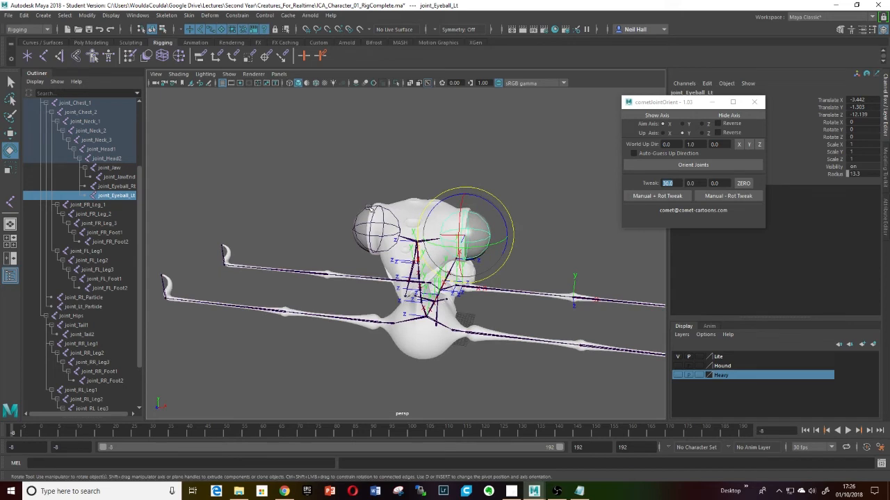
pyautogui.keyDown('shift'); pyautogui.click(372, 208); pyautogui.keyUp('shift')
pyautogui.click(695, 165)
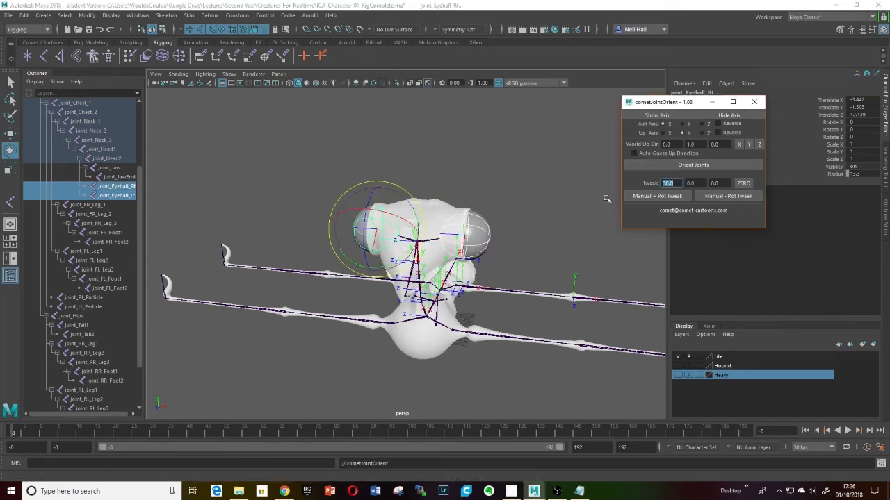
# - Examine the eyeball joints' orientation from the left orthographic view in wireframe
pyautogui.keyDown('alt'); pyautogui.moveTo(496, 224); pyautogui.dragTo(467, 208); pyautogui.keyUp('alt')
pyautogui.keyDown('alt'); pyautogui.moveTo(467, 207); pyautogui.dragTo(531, 183, button='right'); pyautogui.keyUp('alt')
pyautogui.keyDown('alt'); pyautogui.moveTo(531, 182); pyautogui.dragTo(432, 246, button='middle'); pyautogui.keyUp('alt')
pyautogui.keyDown('alt'); pyautogui.moveTo(432, 247); pyautogui.dragTo(447, 227); pyautogui.keyUp('alt')
pyautogui.keyDown('alt'); pyautogui.moveTo(391, 217); pyautogui.dragTo(401, 226); pyautogui.keyUp('alt')
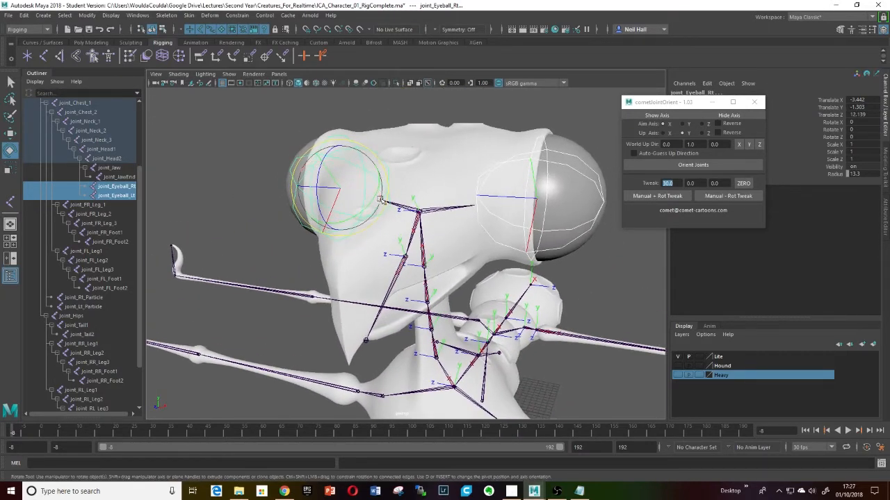
pyautogui.keyDown('alt'); pyautogui.moveTo(448, 210); pyautogui.dragTo(469, 224); pyautogui.keyUp('alt')
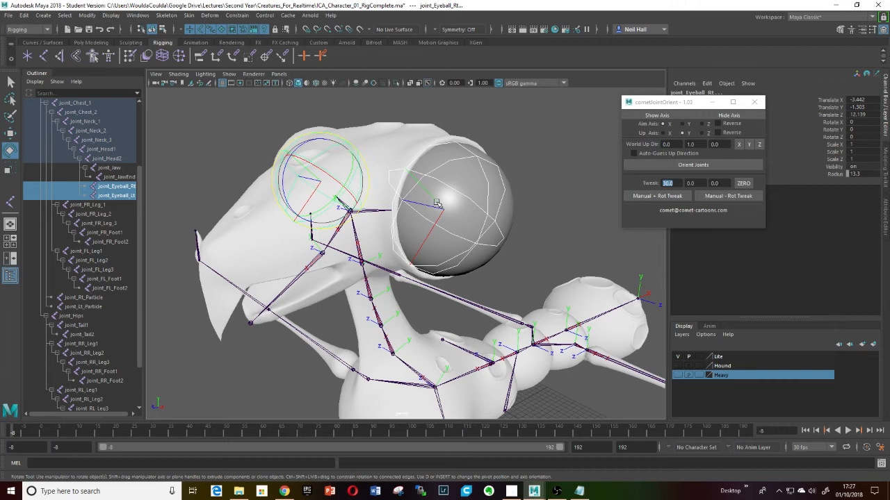
pyautogui.moveTo(449, 202)
pyautogui.keyDown('alt'); pyautogui.mouseDown()
pyautogui.moveTo(476, 201)
pyautogui.moveTo(466, 203)
pyautogui.mouseUp(); pyautogui.keyUp('alt')
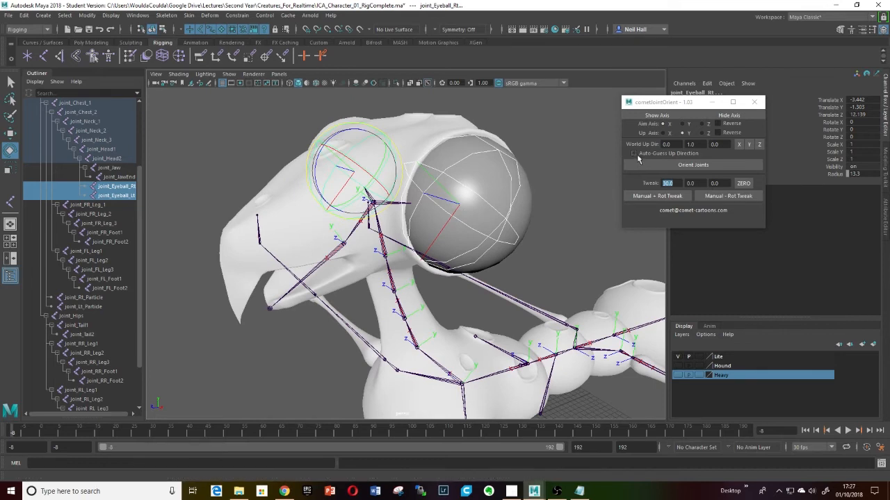
pyautogui.moveTo(425, 198)
pyautogui.keyDown('alt'); pyautogui.mouseDown()
pyautogui.moveTo(460, 195)
pyautogui.moveTo(422, 199)
pyautogui.moveTo(437, 197)
pyautogui.mouseUp(); pyautogui.keyUp('alt')
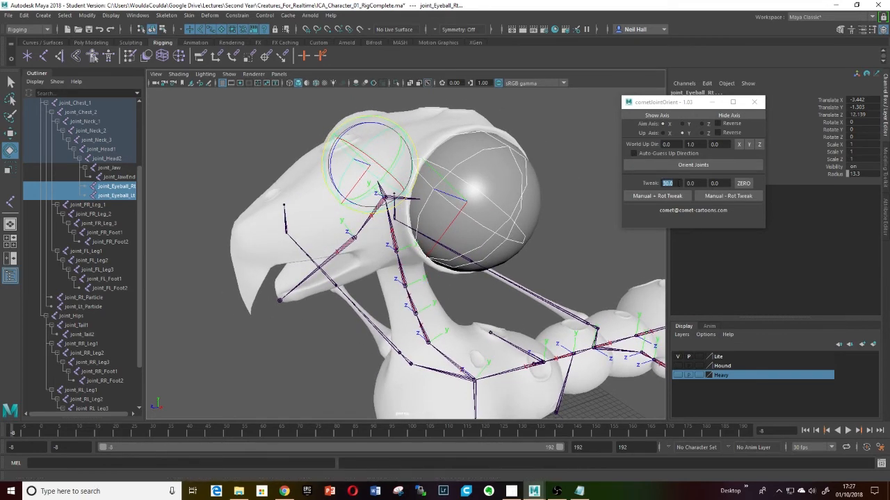
pyautogui.press('space')
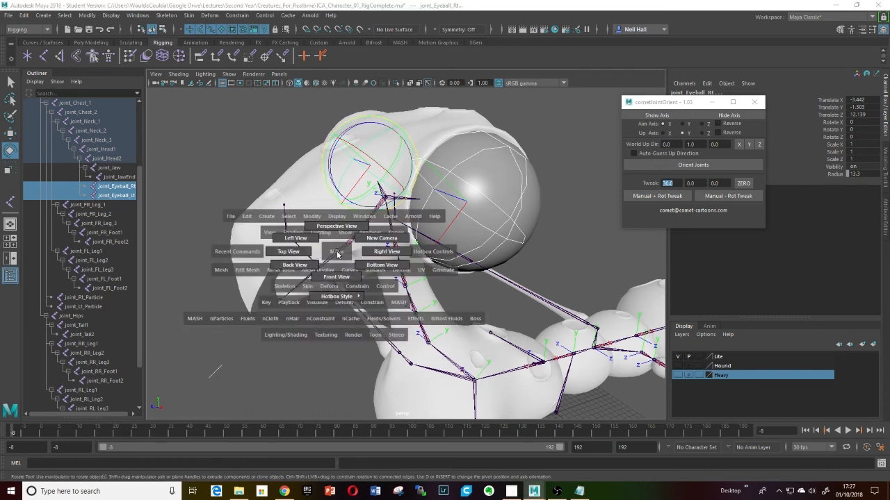
pyautogui.click(295, 238)
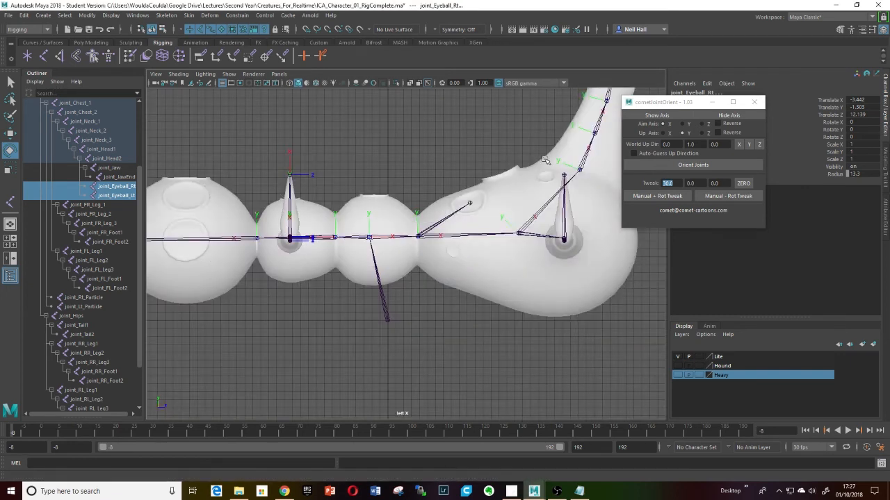
pyautogui.press('f')
pyautogui.scroll(8, 420, 222)
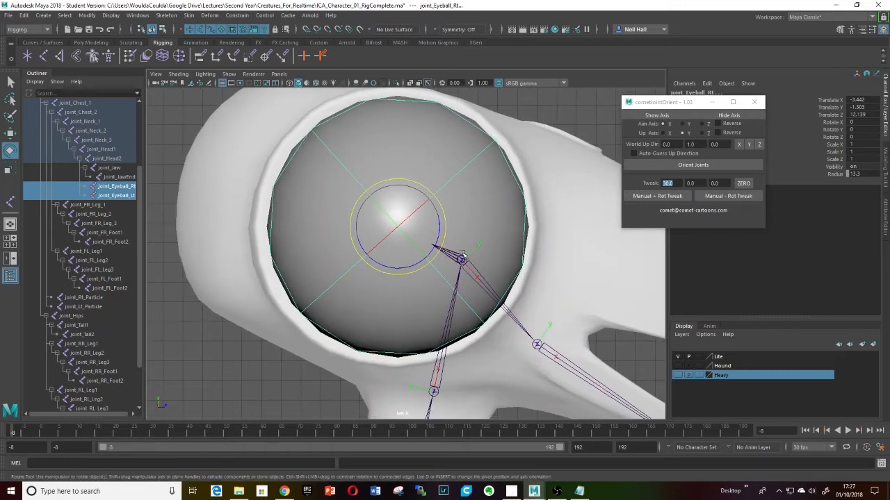
pyautogui.press('4')
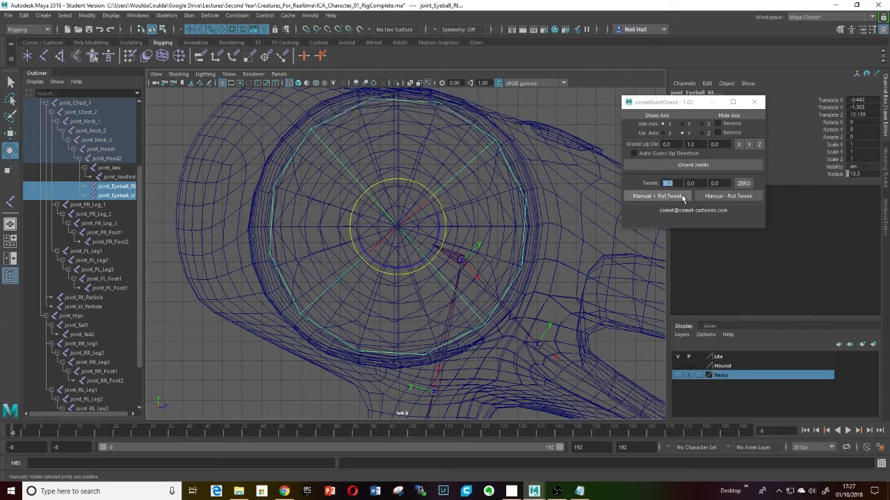
# - Set the Z tweak to 5.0 and apply Manual + Rot Tweak repeatedly to rotate the eyeball joints
pyautogui.click(683, 198)
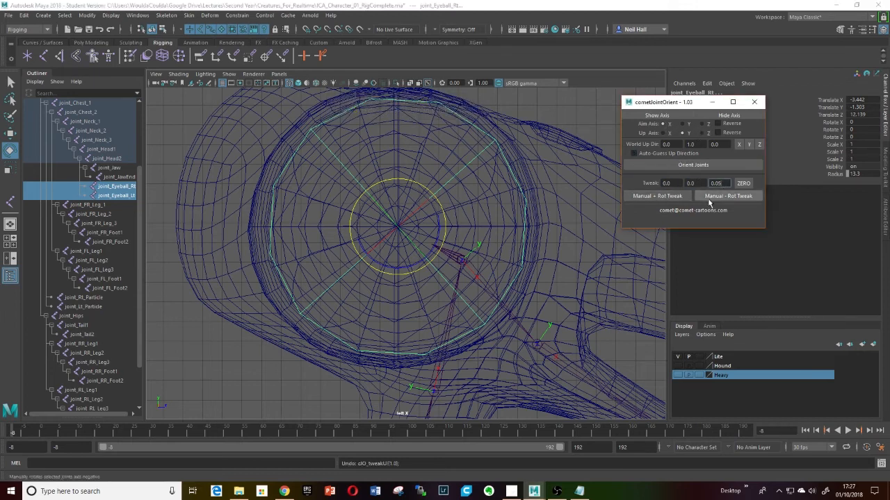
pyautogui.click(652, 197)
pyautogui.click(652, 197)
pyautogui.click(651, 197)
pyautogui.click(651, 197)
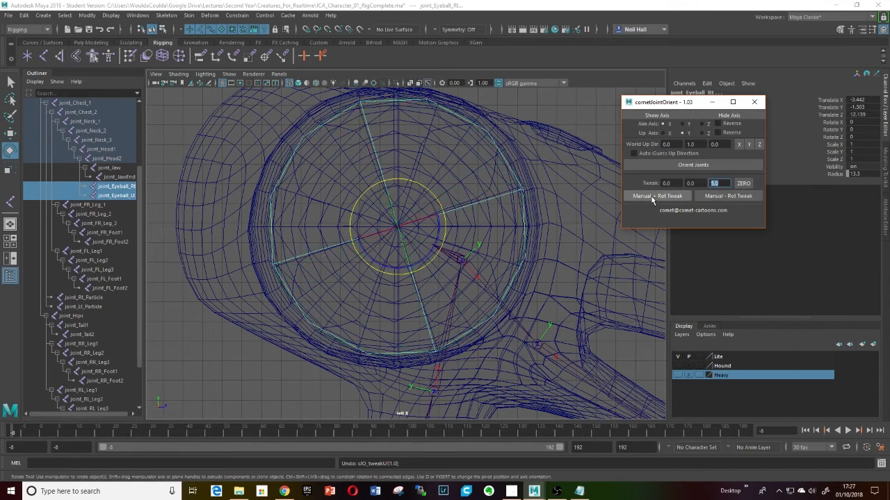
pyautogui.click(652, 197)
pyautogui.click(652, 197)
pyautogui.click(652, 197)
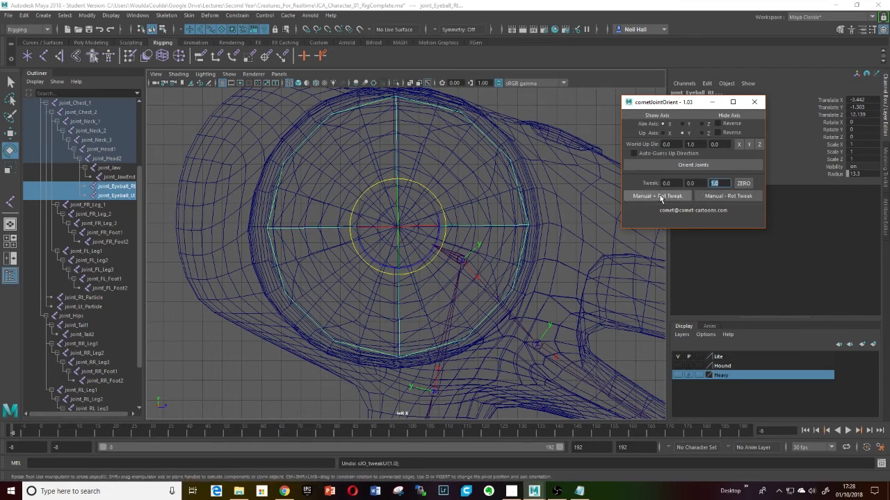
pyautogui.scroll(-5, 452, 229)
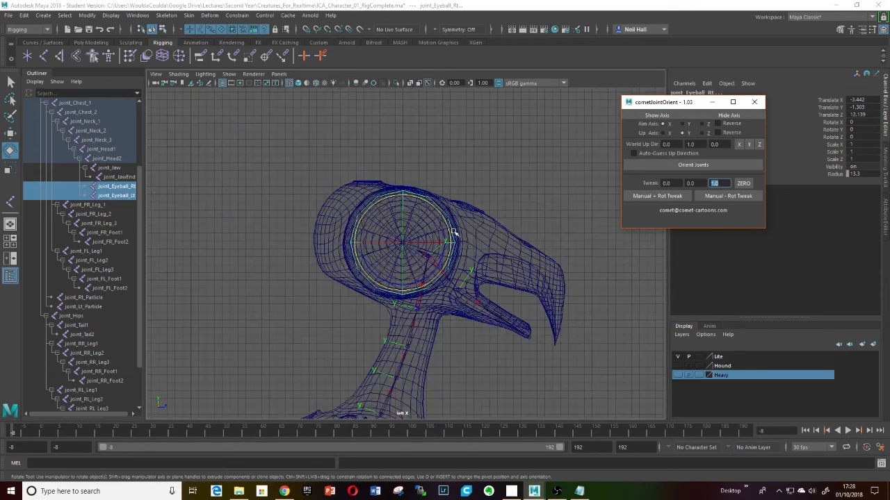
pyautogui.keyDown('alt'); pyautogui.moveTo(452, 232); pyautogui.dragTo(458, 246); pyautogui.keyUp('alt')
pyautogui.press('space')
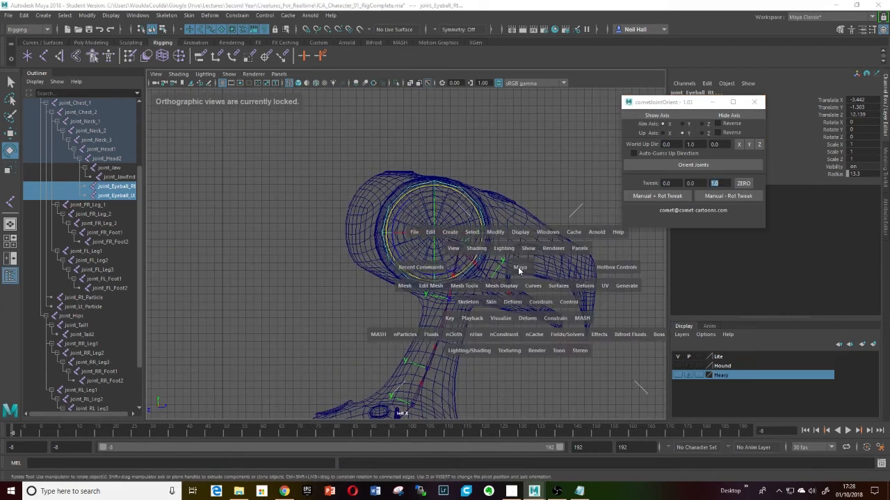
# - Switch to the perspective view, set the Z tweak to 30.0 and apply Manual + Rot Tweak to the eyeball joints
pyautogui.moveTo(519, 269); pyautogui.dragTo(520, 239)
pyautogui.keyDown('alt'); pyautogui.moveTo(520, 239); pyautogui.dragTo(465, 237); pyautogui.keyUp('alt')
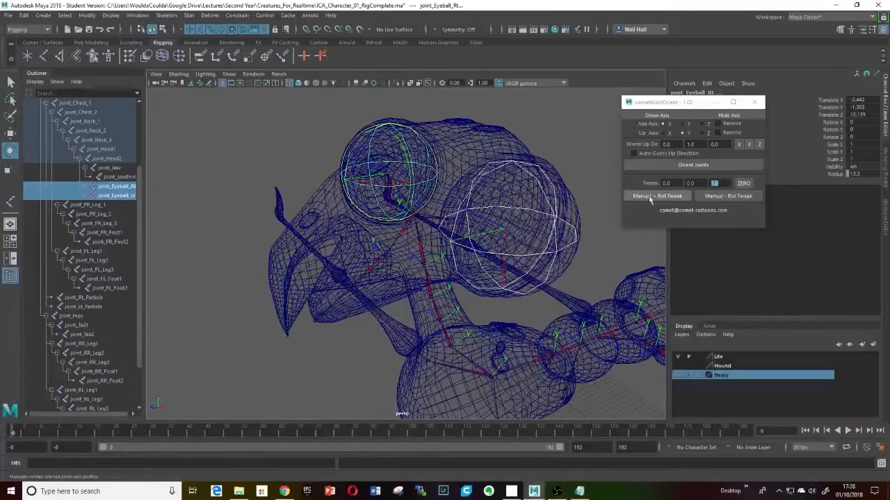
pyautogui.moveTo(721, 183); pyautogui.dragTo(699, 187)
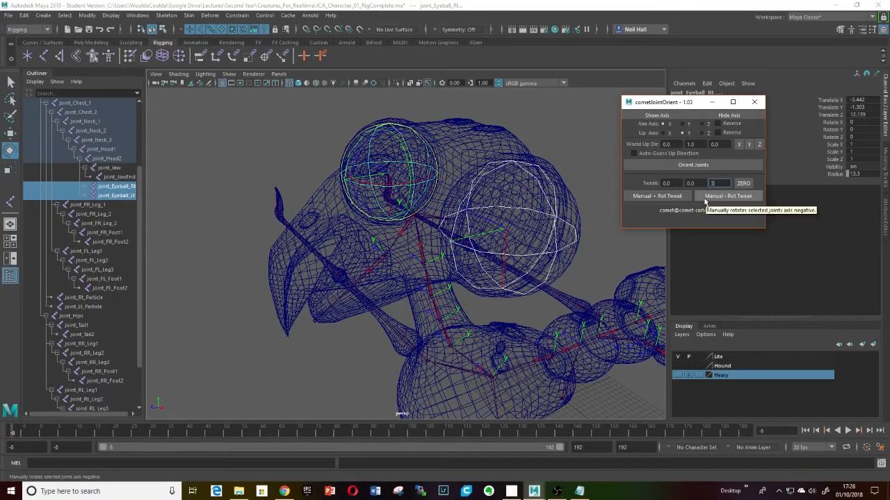
pyautogui.click(657, 197)
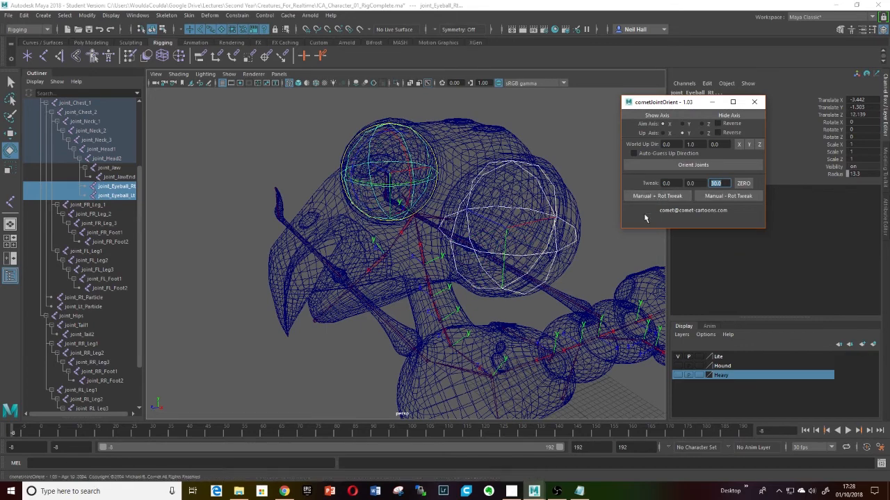
# - Apply Manual + Rot Tweak to the eyeball joints once more
pyautogui.keyDown('alt'); pyautogui.moveTo(486, 237); pyautogui.dragTo(568, 249); pyautogui.keyUp('alt')
pyautogui.scroll(-6, 568, 249)
pyautogui.keyDown('alt'); pyautogui.moveTo(568, 249); pyautogui.dragTo(546, 249, button='middle'); pyautogui.keyUp('alt')
pyautogui.keyDown('alt'); pyautogui.moveTo(546, 249); pyautogui.dragTo(779, 171); pyautogui.keyUp('alt')
pyautogui.click(670, 198)
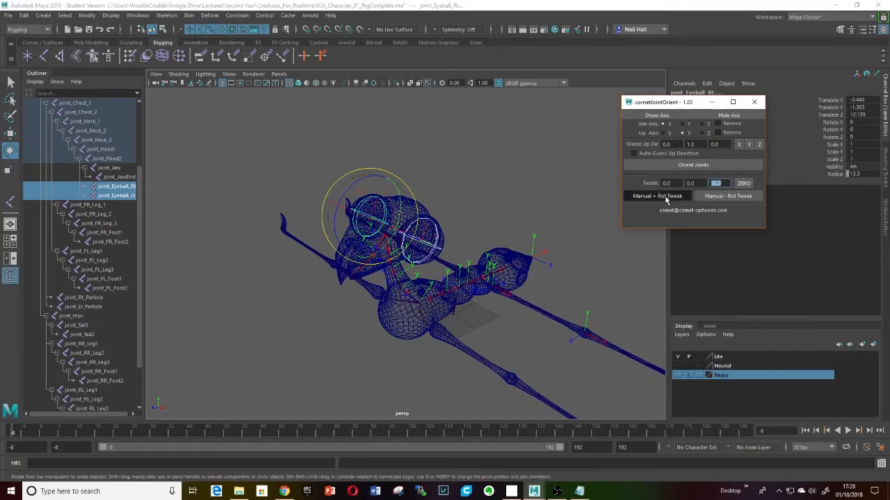
# - Select all joints from Root through joint_RL_Foot2 and show their local rotation axes
pyautogui.keyDown('alt'); pyautogui.moveTo(492, 256); pyautogui.dragTo(497, 228); pyautogui.keyUp('alt')
pyautogui.moveTo(138, 217); pyautogui.dragTo(139, 137)
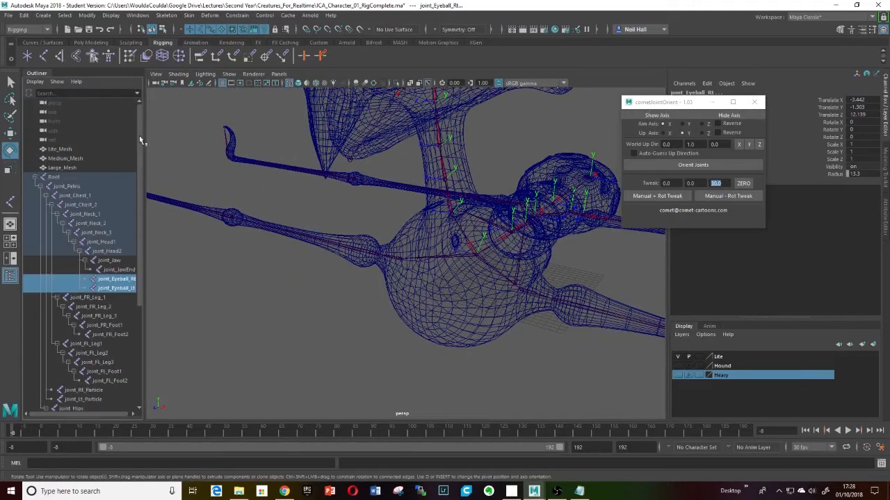
pyautogui.click(55, 178)
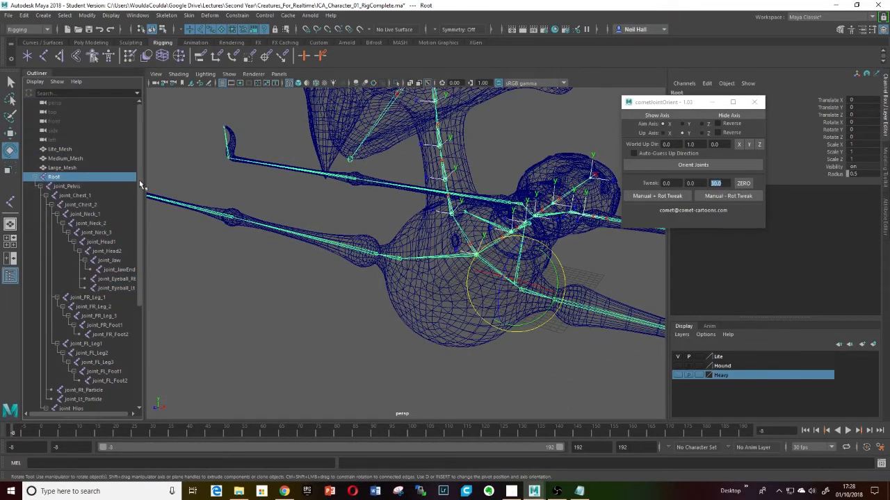
pyautogui.moveTo(139, 184); pyautogui.dragTo(144, 315)
pyautogui.keyDown('shift'); pyautogui.click(104, 372); pyautogui.keyUp('shift')
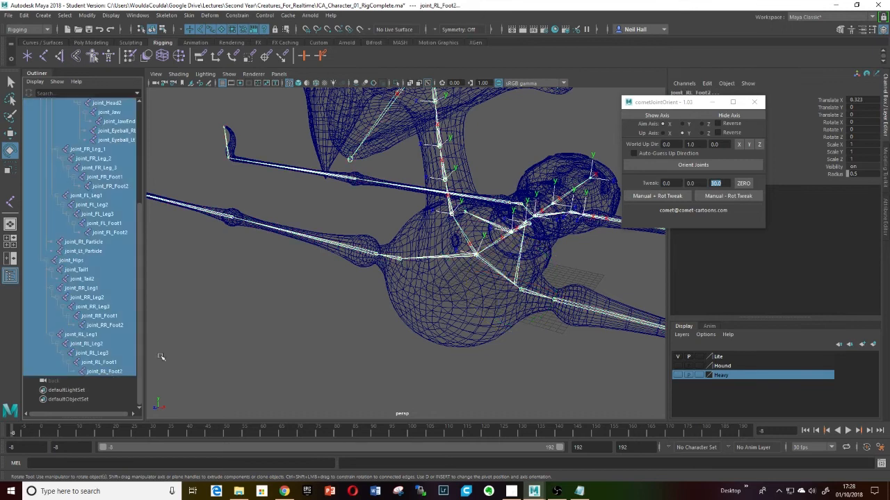
pyautogui.click(659, 118)
# - Select the Root joint and zero the tweak values
pyautogui.scroll(-5, 481, 288)
pyautogui.keyDown('alt'); pyautogui.moveTo(480, 287); pyautogui.dragTo(551, 278); pyautogui.keyUp('alt')
pyautogui.keyDown('alt'); pyautogui.moveTo(481, 289); pyautogui.dragTo(643, 303); pyautogui.keyUp('alt')
pyautogui.scroll(3, 502, 310)
pyautogui.scroll(3, 491, 268)
pyautogui.scroll(3, 513, 285)
pyautogui.scroll(10, 480, 274)
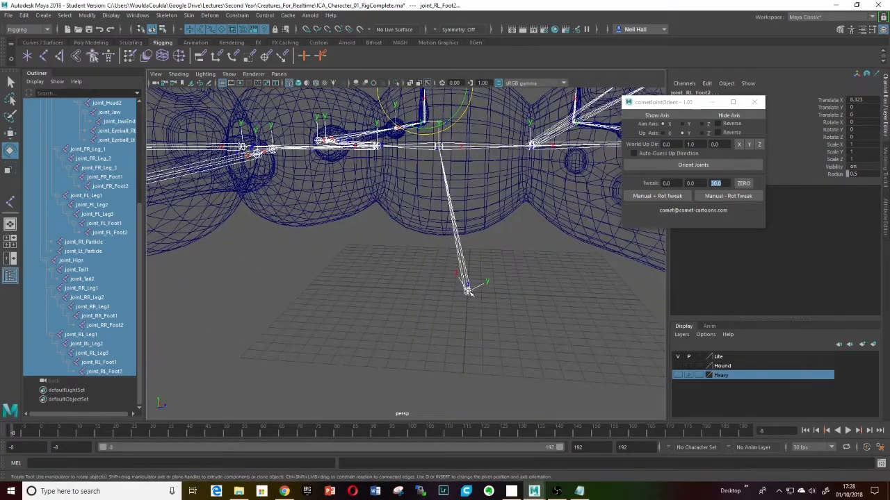
pyautogui.click(469, 291)
pyautogui.keyDown('alt'); pyautogui.moveTo(501, 319); pyautogui.dragTo(320, 339); pyautogui.keyUp('alt')
pyautogui.click(743, 182)
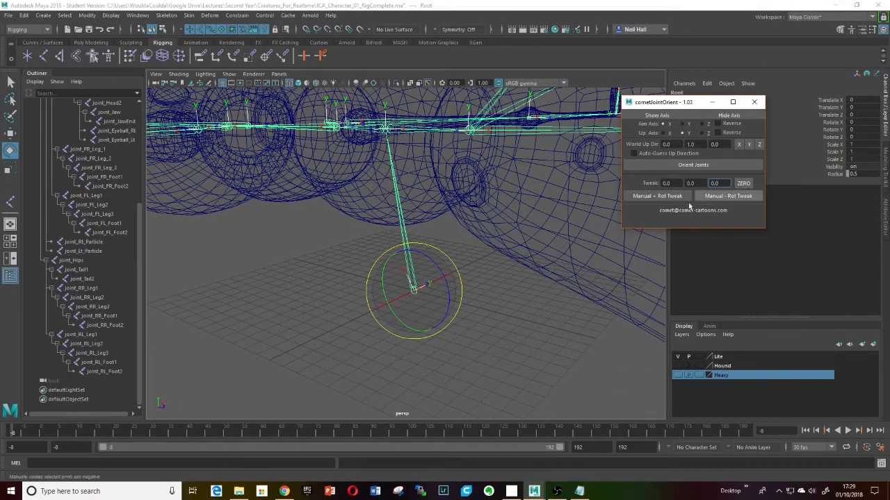
# - Orient the Root joint with Orient Joints
pyautogui.keyDown('alt'); pyautogui.moveTo(502, 294); pyautogui.dragTo(562, 258); pyautogui.keyUp('alt')
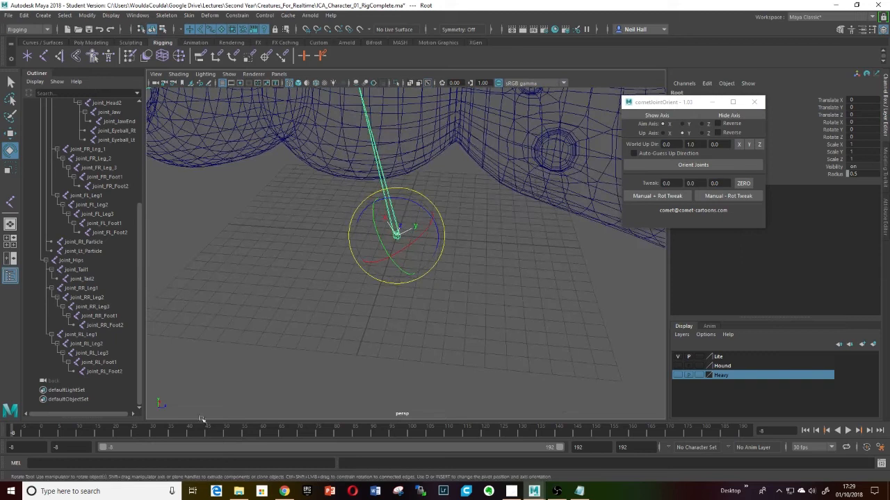
pyautogui.keyDown('alt'); pyautogui.moveTo(242, 375); pyautogui.dragTo(294, 345, button='middle'); pyautogui.keyUp('alt')
pyautogui.keyDown('alt'); pyautogui.moveTo(295, 346); pyautogui.dragTo(232, 375); pyautogui.keyUp('alt')
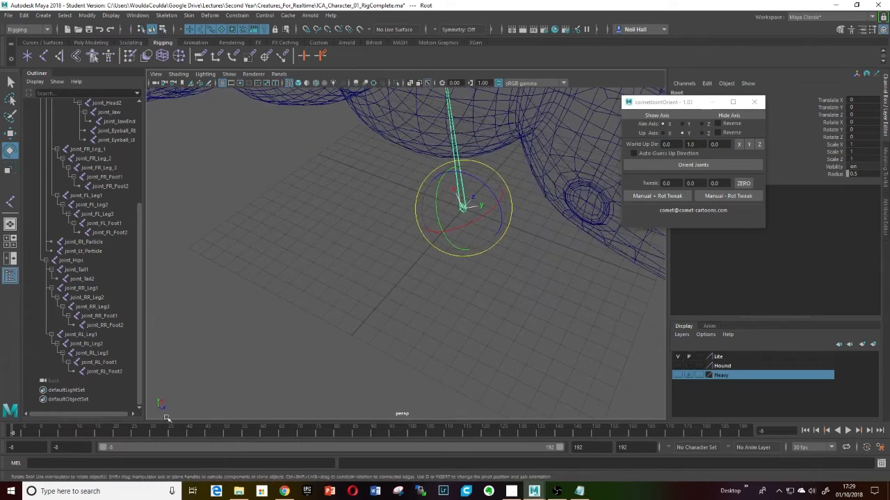
pyautogui.keyDown('alt'); pyautogui.moveTo(400, 297); pyautogui.dragTo(442, 306); pyautogui.keyUp('alt')
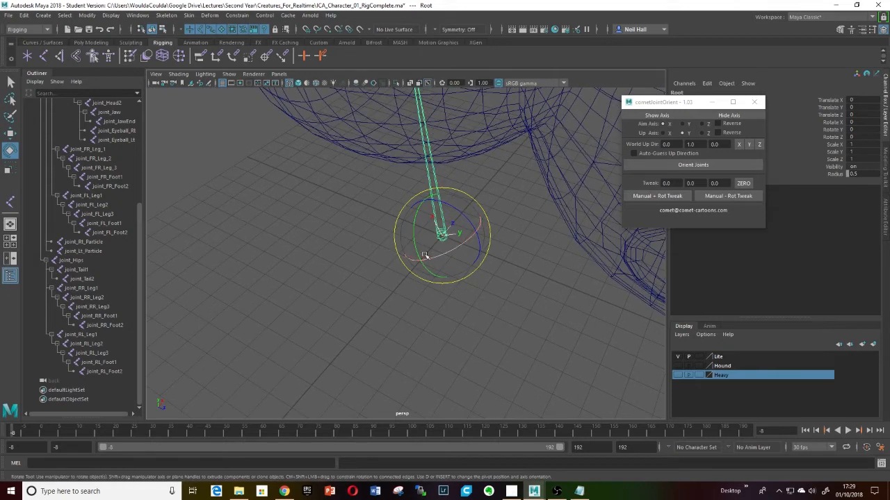
pyautogui.click(441, 236)
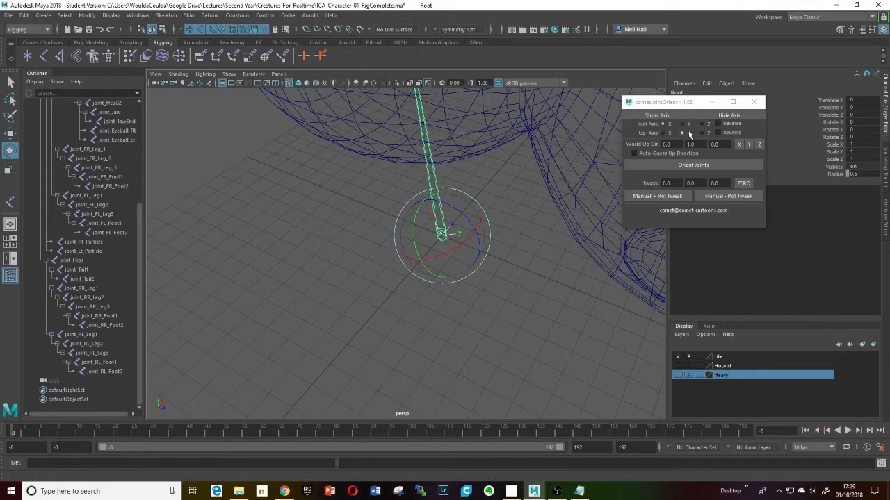
pyautogui.click(688, 165)
pyautogui.keyDown('alt'); pyautogui.moveTo(464, 239); pyautogui.dragTo(511, 276); pyautogui.keyUp('alt')
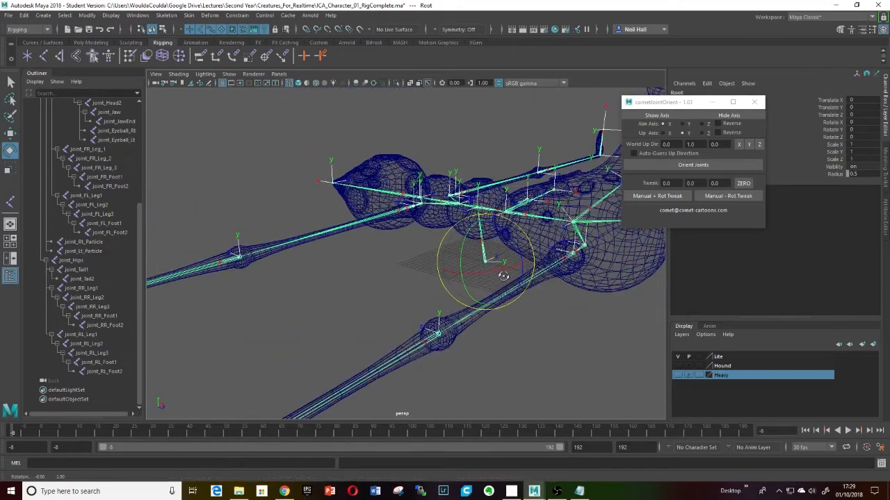
# - Try moving the root joint with the Move tool and undo the move
pyautogui.press('w')
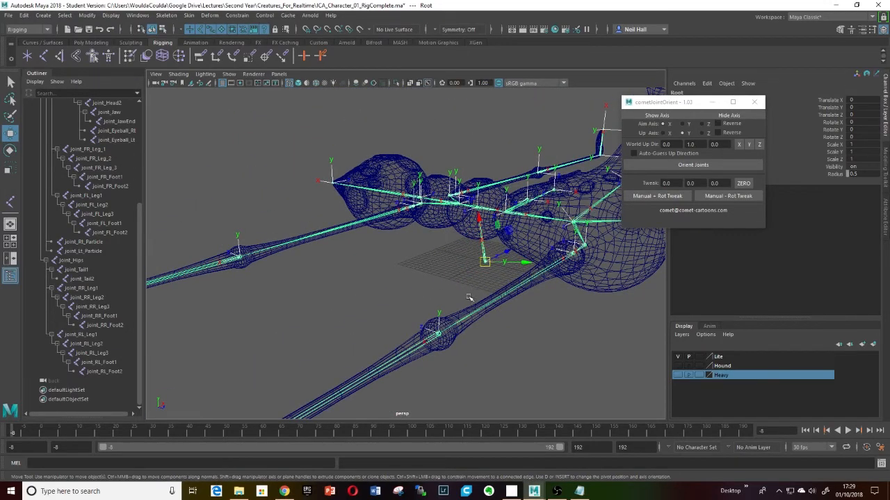
pyautogui.keyDown('alt'); pyautogui.moveTo(470, 298); pyautogui.dragTo(458, 231); pyautogui.keyUp('alt')
pyautogui.hotkey('ctrl', 'z')
# - Select all joints from Root through joint_RL_Foot2 and hide their local rotation axes
pyautogui.scroll(-5, 467, 256)
pyautogui.keyDown('alt'); pyautogui.moveTo(468, 257); pyautogui.dragTo(506, 235, button='middle'); pyautogui.keyUp('alt')
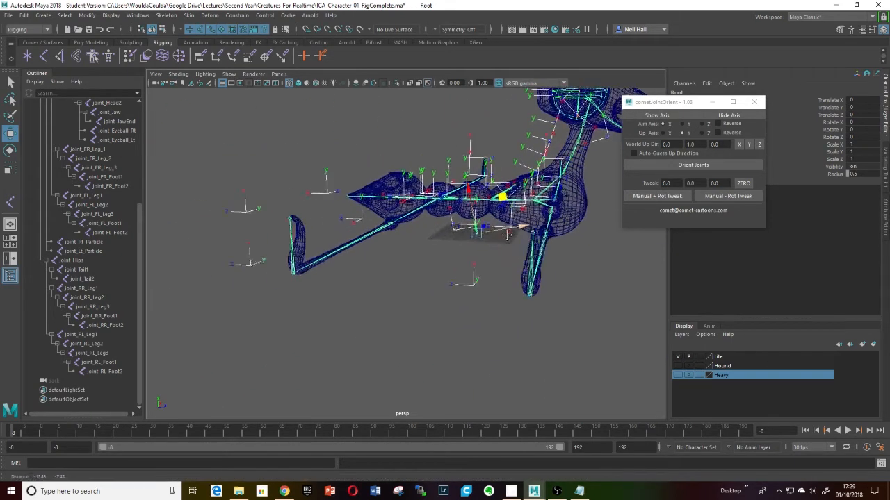
pyautogui.keyDown('alt'); pyautogui.moveTo(507, 235); pyautogui.dragTo(464, 286); pyautogui.keyUp('alt')
pyautogui.click(722, 117)
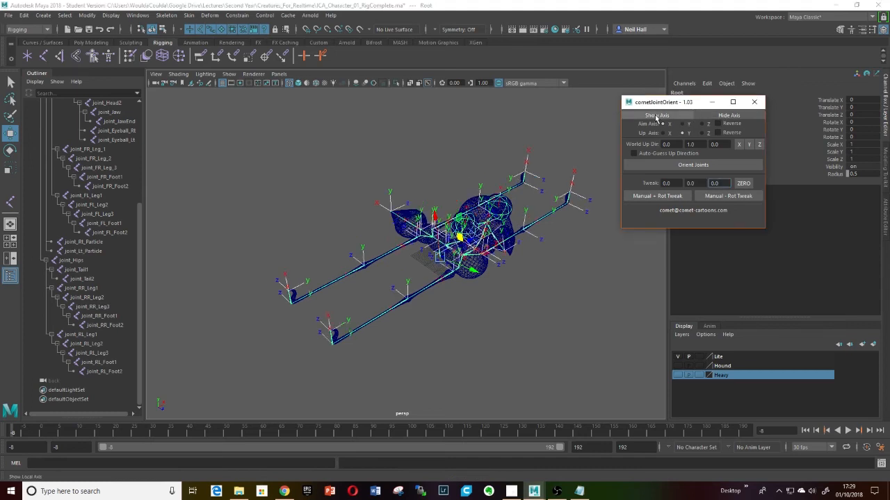
pyautogui.keyDown('alt'); pyautogui.moveTo(456, 286); pyautogui.dragTo(475, 297); pyautogui.keyUp('alt')
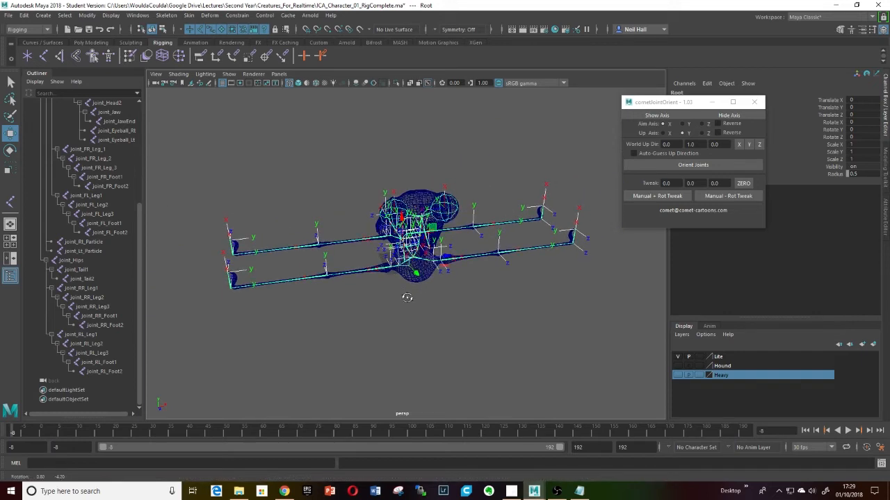
pyautogui.click(94, 371)
pyautogui.moveTo(139, 345); pyautogui.dragTo(143, 207)
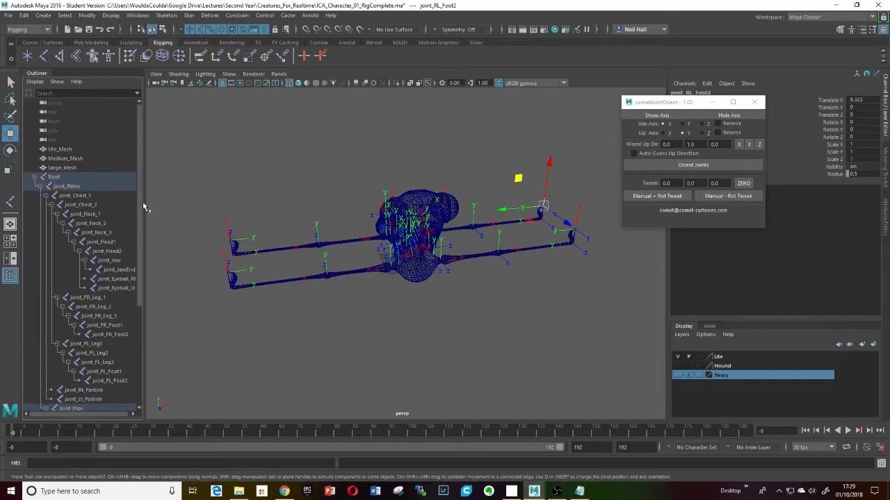
pyautogui.click(58, 177)
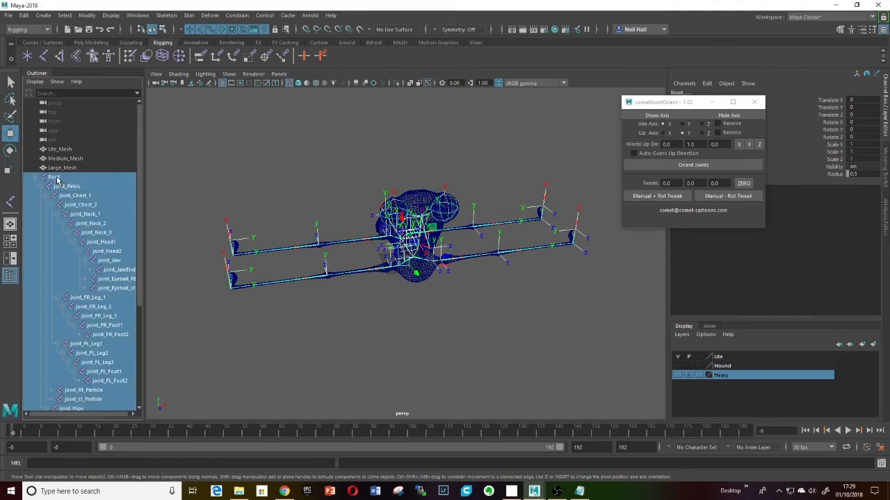
pyautogui.click(727, 115)
pyautogui.click(656, 115)
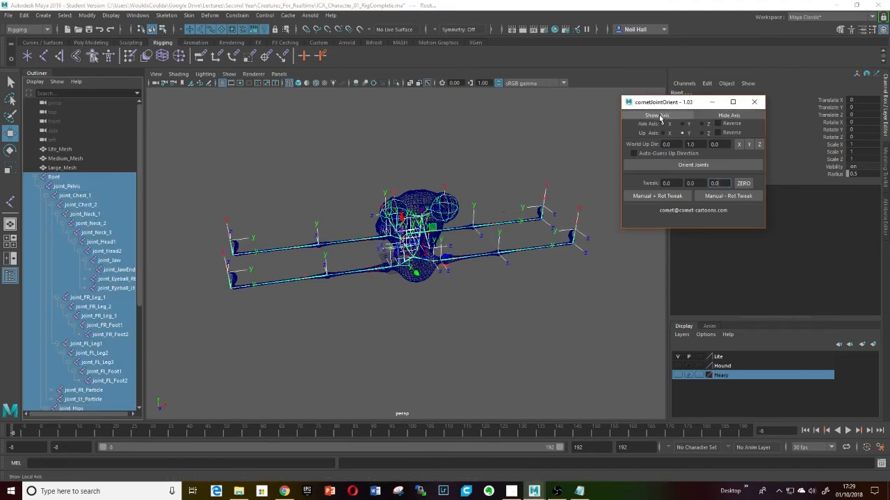
pyautogui.click(734, 115)
# - Inspect the front and rear leg joints by selecting them in the viewport
pyautogui.keyDown('alt'); pyautogui.moveTo(417, 278); pyautogui.dragTo(473, 299); pyautogui.keyUp('alt')
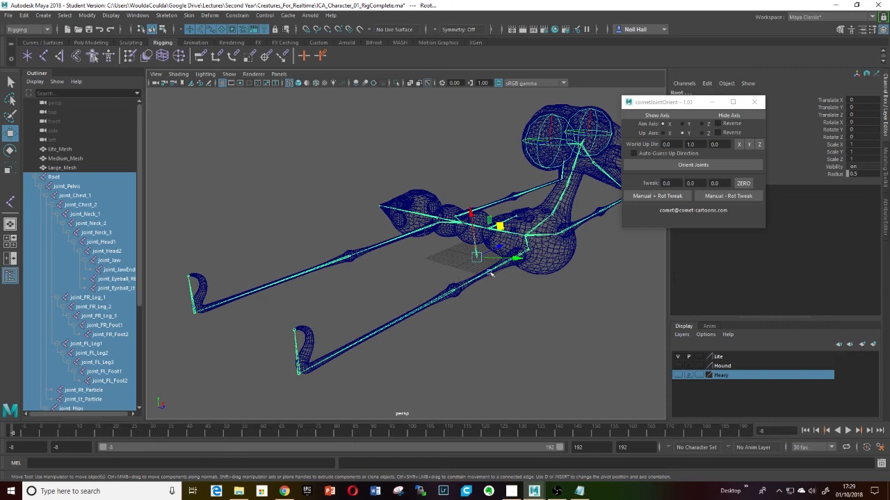
pyautogui.click(491, 274)
pyautogui.keyDown('alt'); pyautogui.moveTo(489, 284); pyautogui.dragTo(526, 283); pyautogui.keyUp('alt')
pyautogui.scroll(-5, 479, 288)
pyautogui.keyDown('alt'); pyautogui.moveTo(526, 282); pyautogui.dragTo(508, 288, button='middle'); pyautogui.keyUp('alt')
pyautogui.keyDown('alt'); pyautogui.moveTo(509, 288); pyautogui.dragTo(467, 282); pyautogui.keyUp('alt')
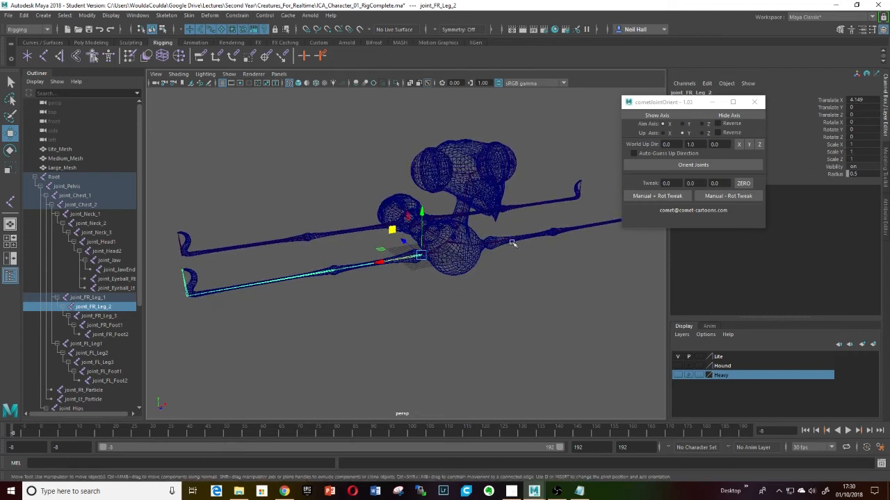
pyautogui.keyDown('alt'); pyautogui.moveTo(431, 263); pyautogui.dragTo(489, 261, button='middle'); pyautogui.keyUp('alt')
pyautogui.scroll(5, 489, 262)
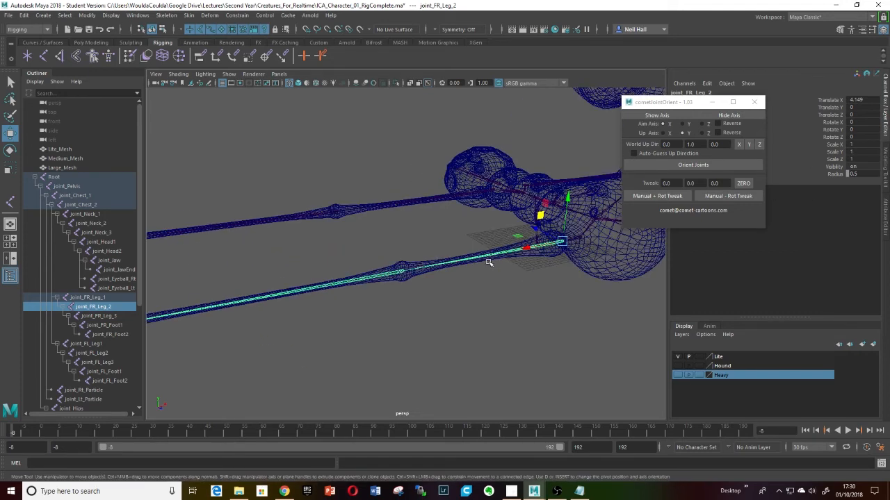
pyautogui.click(397, 272)
pyautogui.click(371, 206)
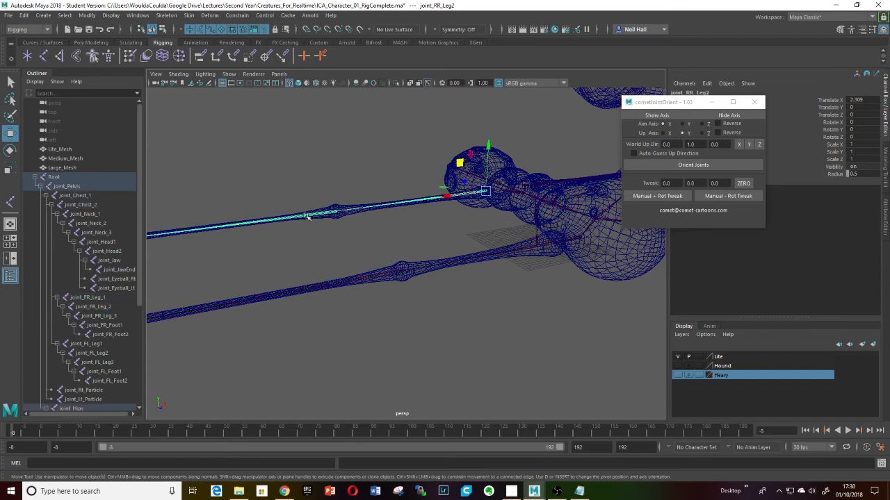
# - Inspect the foot joints, root and mesh, then view the whole rig
pyautogui.keyDown('alt'); pyautogui.moveTo(294, 263); pyautogui.dragTo(347, 249, button='middle'); pyautogui.keyUp('alt')
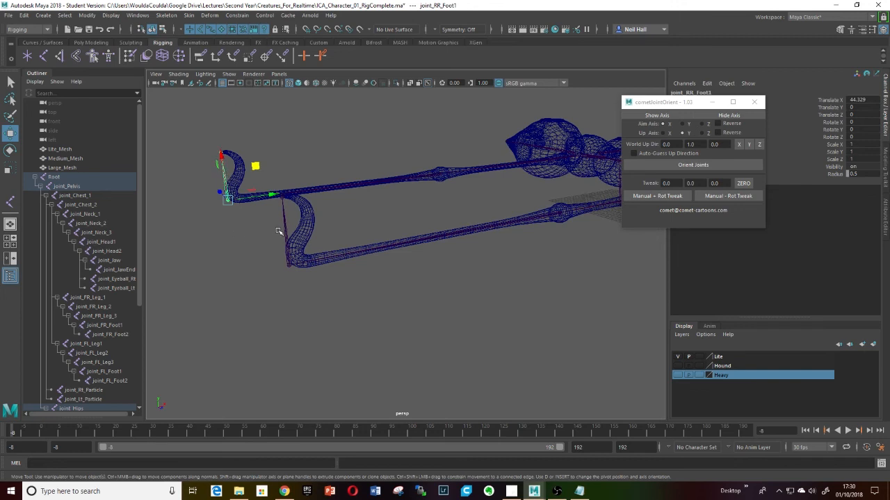
pyautogui.click(285, 248)
pyautogui.keyDown('alt'); pyautogui.moveTo(495, 253); pyautogui.dragTo(512, 278); pyautogui.keyUp('alt')
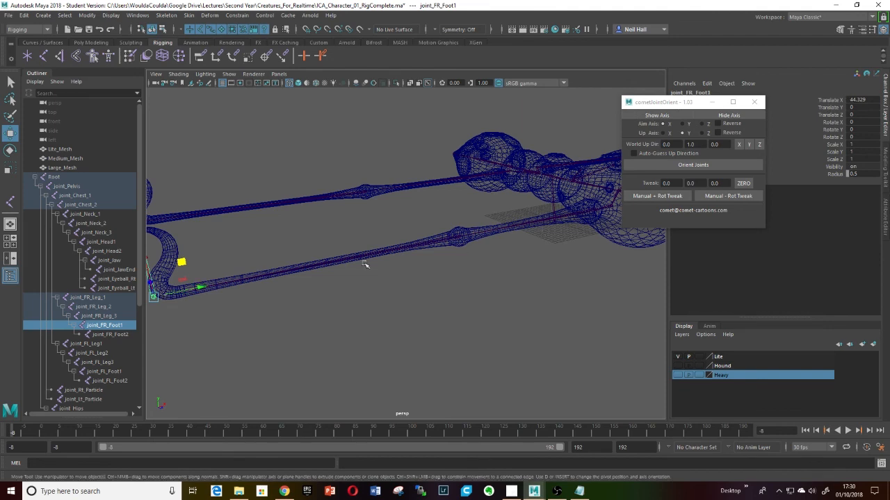
pyautogui.keyDown('alt'); pyautogui.moveTo(463, 259); pyautogui.dragTo(460, 282); pyautogui.keyUp('alt')
pyautogui.click(477, 276)
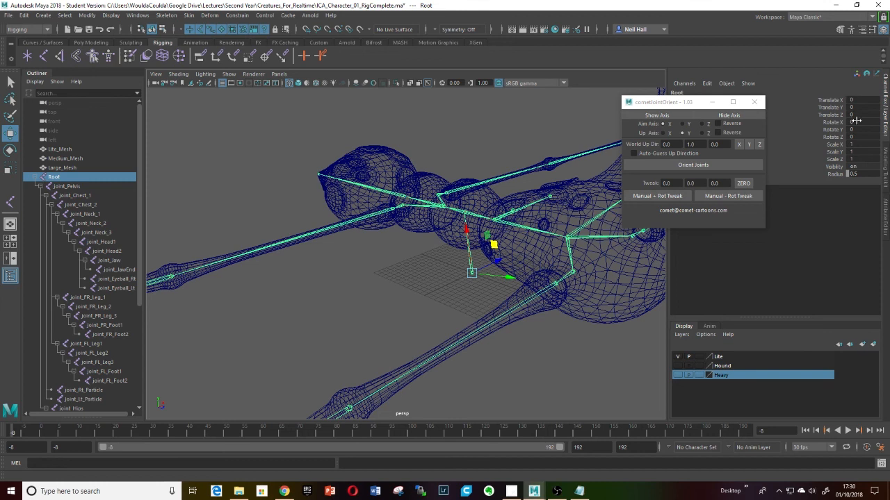
pyautogui.click(514, 238)
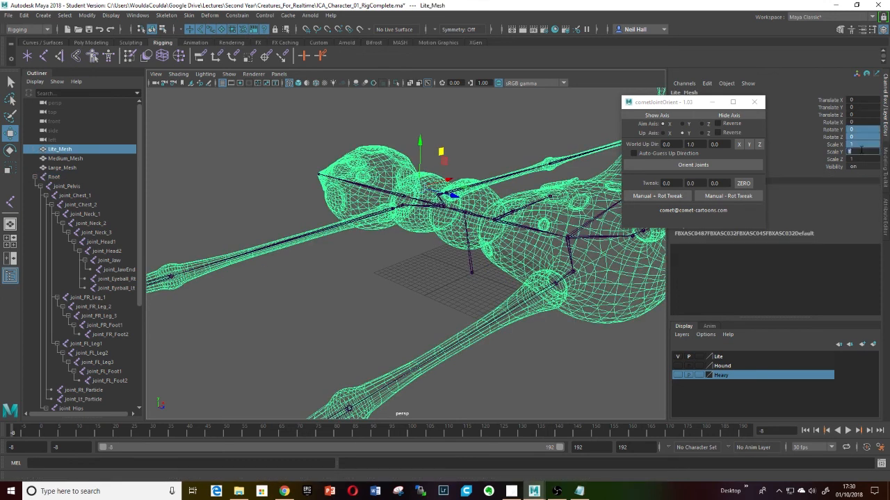
pyautogui.scroll(-5, 504, 240)
pyautogui.keyDown('alt'); pyautogui.moveTo(564, 214); pyautogui.dragTo(514, 268); pyautogui.keyUp('alt')
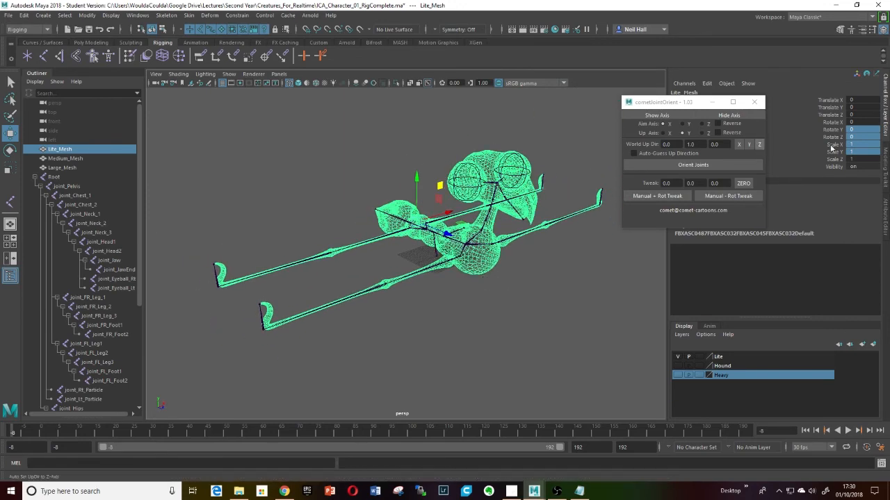